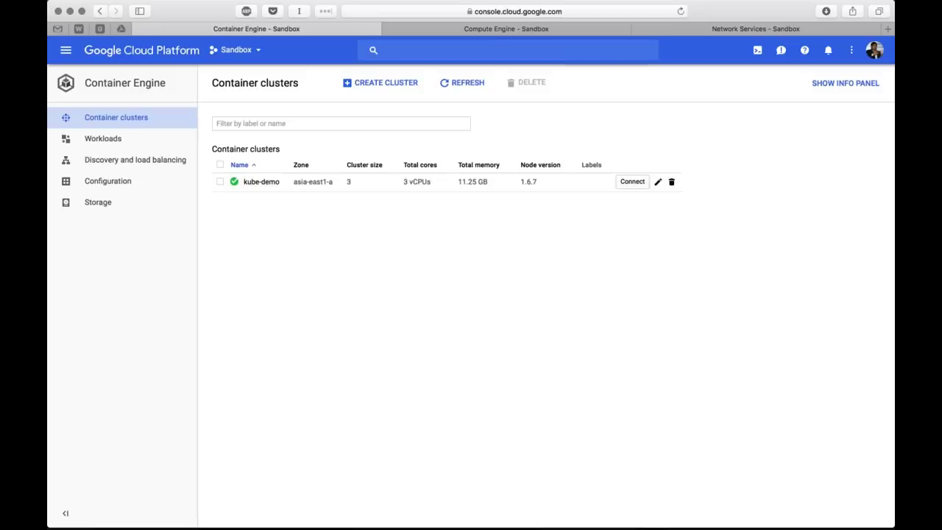
Look over the VM instances in the cloud console, then return to the container clusters list
left_click(492, 30)
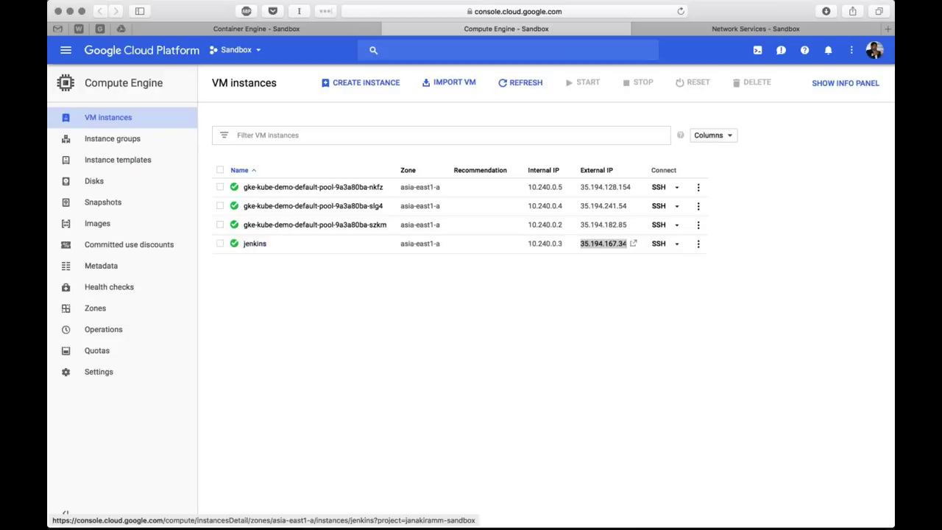
left_click(258, 267)
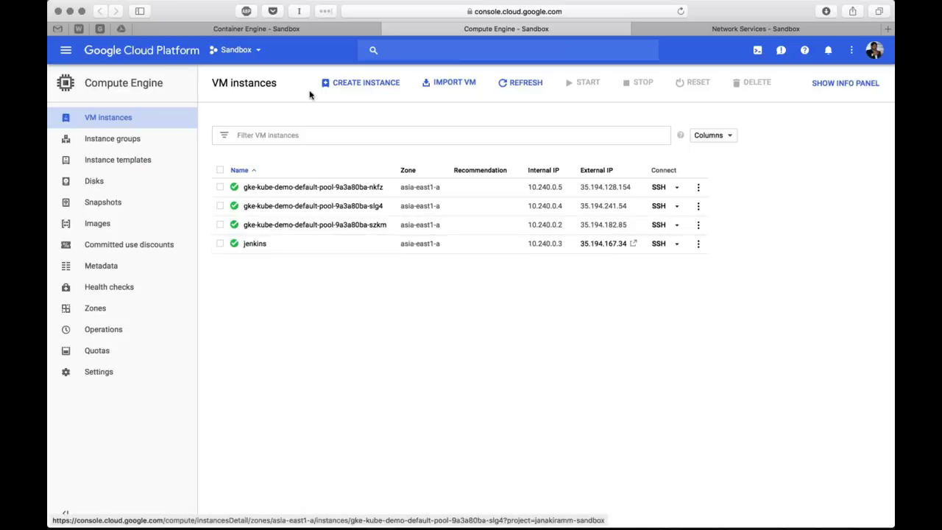
left_click(279, 30)
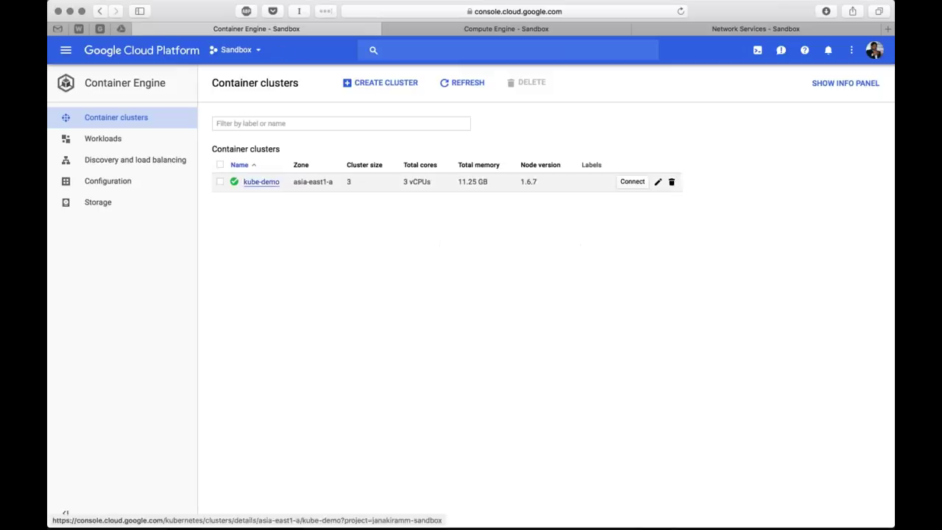
Confirm with kubectl get nodes that the three kube-demo nodes are Ready on v1.6.7, then clear iTerm
key("super+Tab")
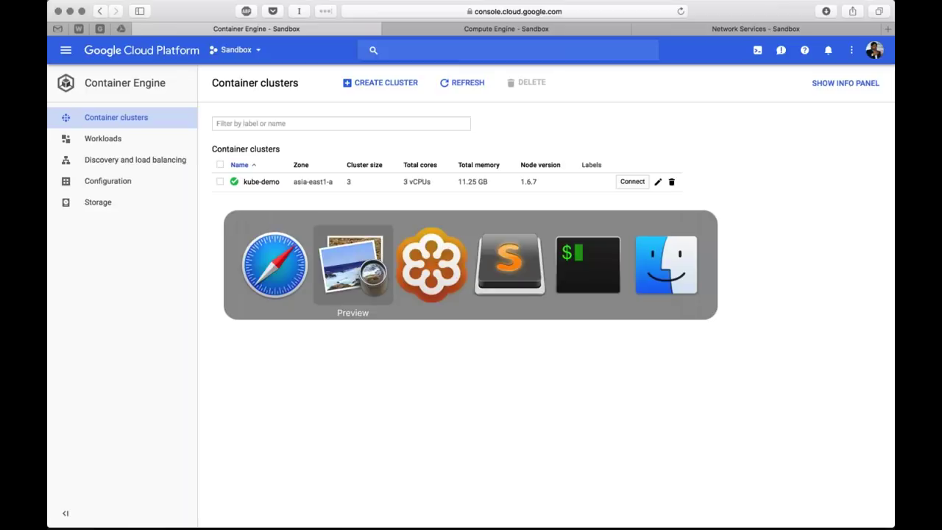
key("super+Tab")
key("super+Tab")
key("super+Tab")
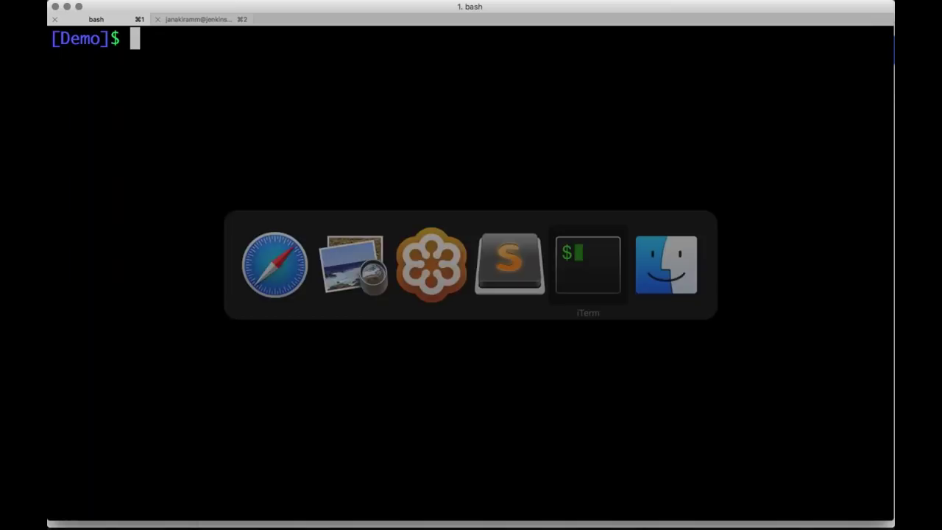
type("kubectl ")
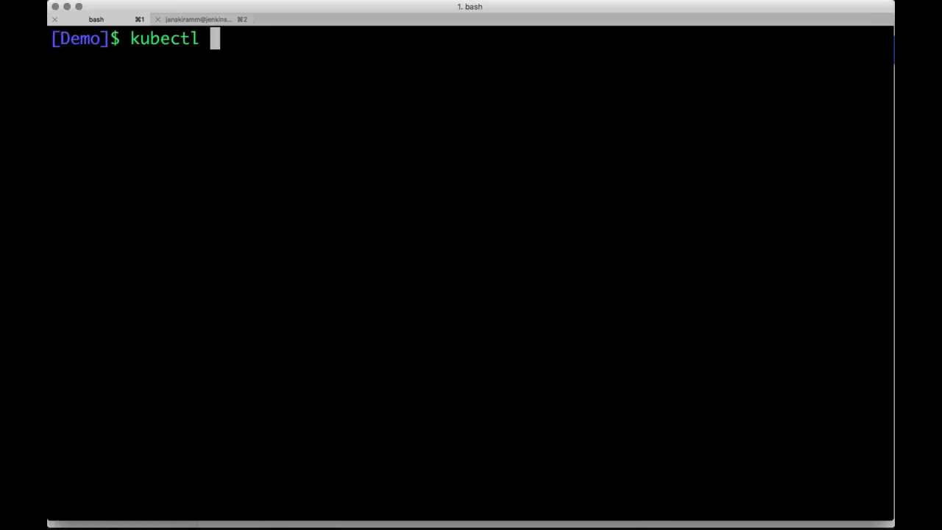
type("get nodes")
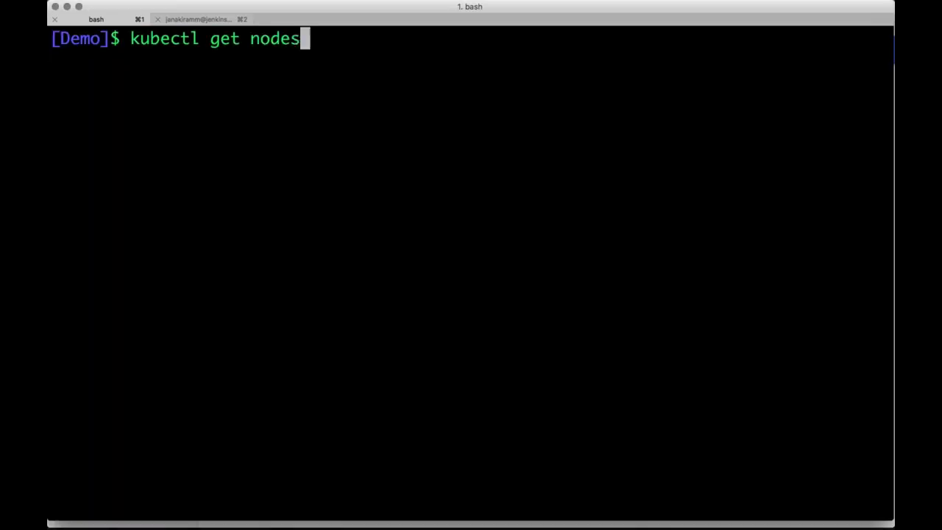
key("Return")
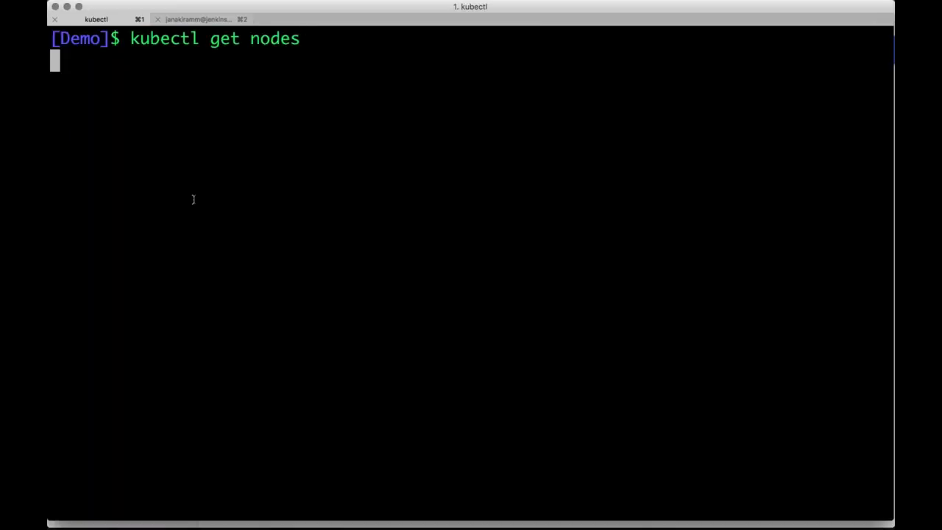
type("cl")
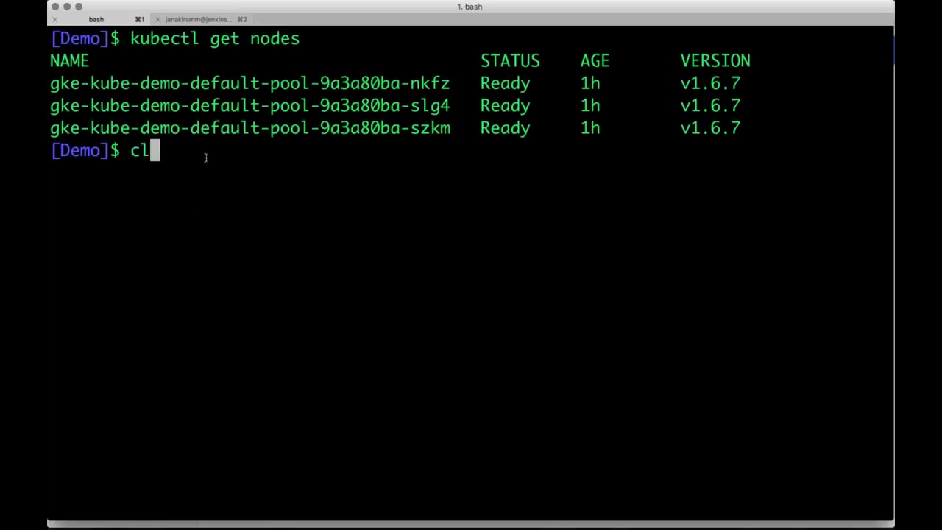
type("ear")
key("Return")
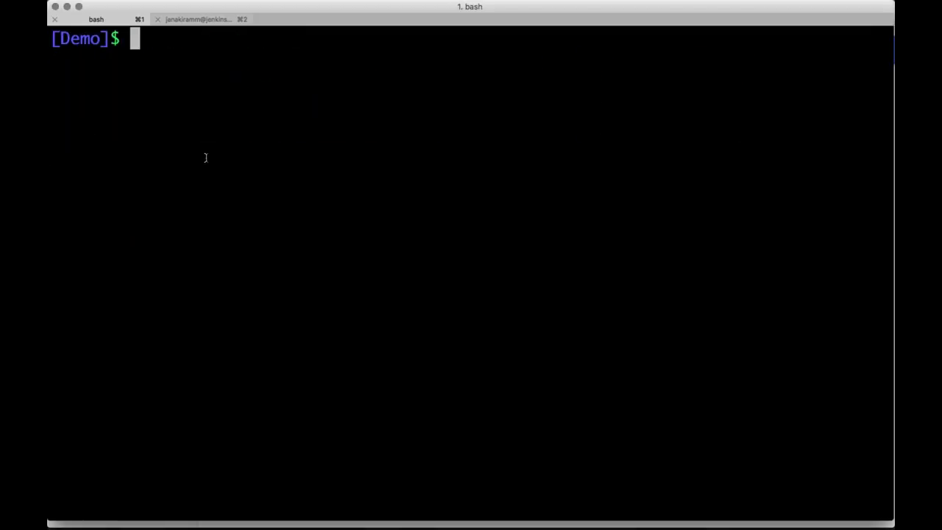
key("super+Tab")
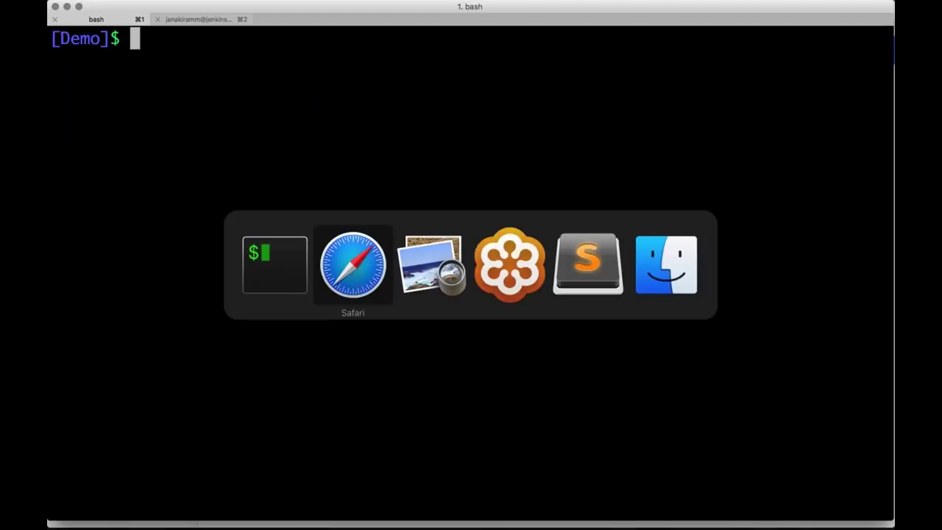
Copy the hellowhale repository's HTTPS clone URL from GitHub's 'Clone or download' panel
key("super+Tab")
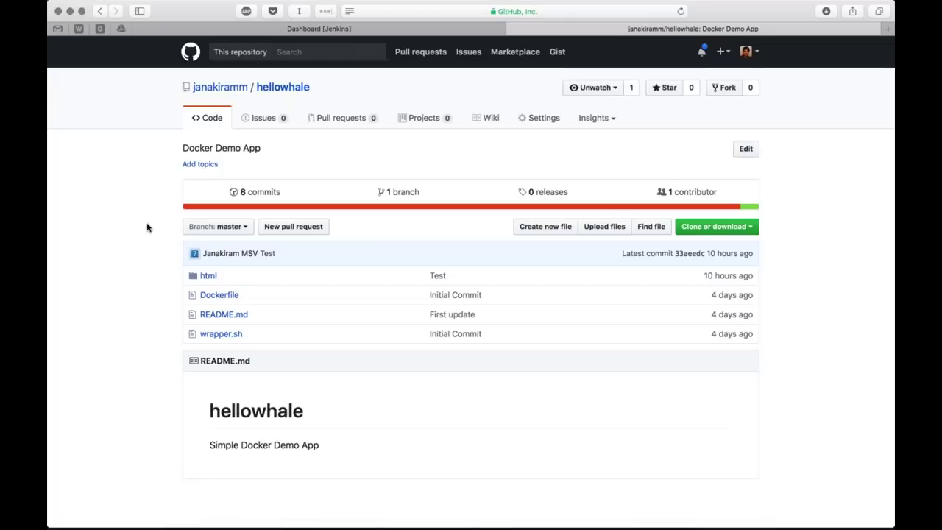
scroll(147, 228, "down", 2)
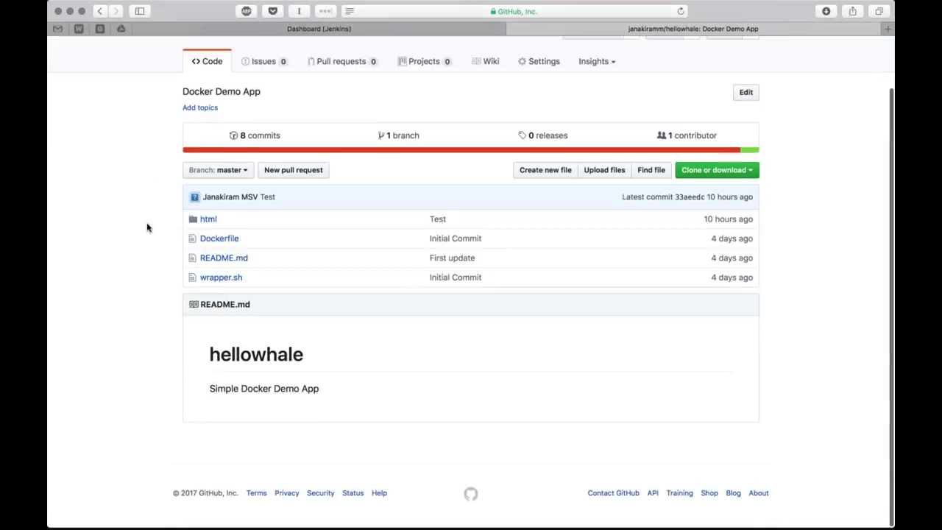
scroll(147, 227, "up", 2)
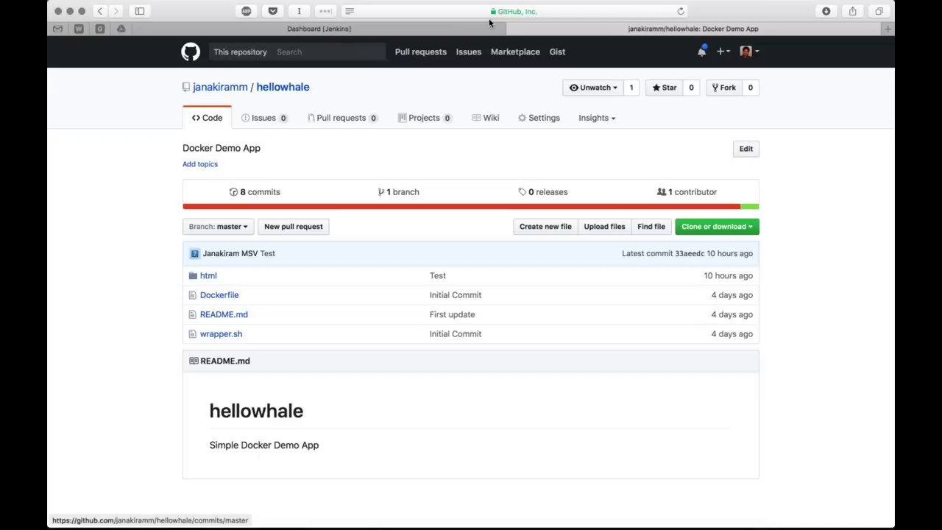
left_click(491, 11)
key("Escape")
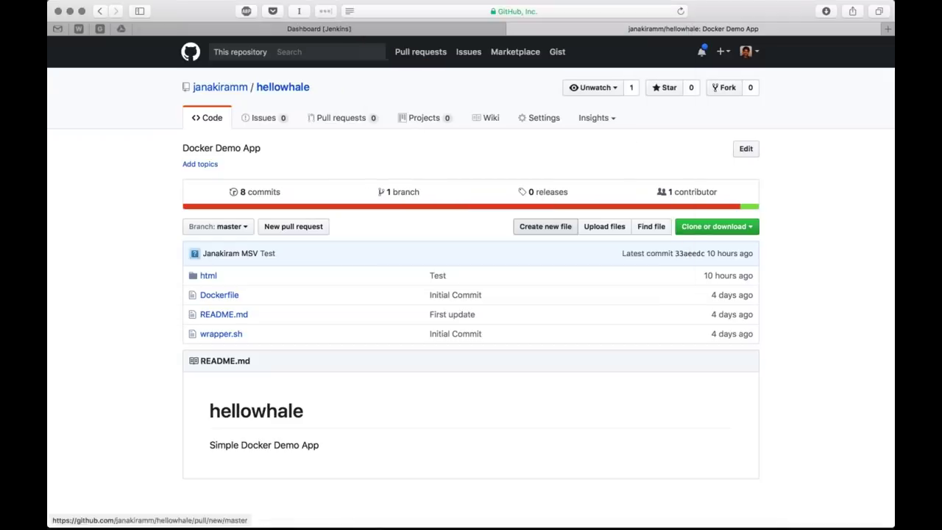
left_click(688, 228)
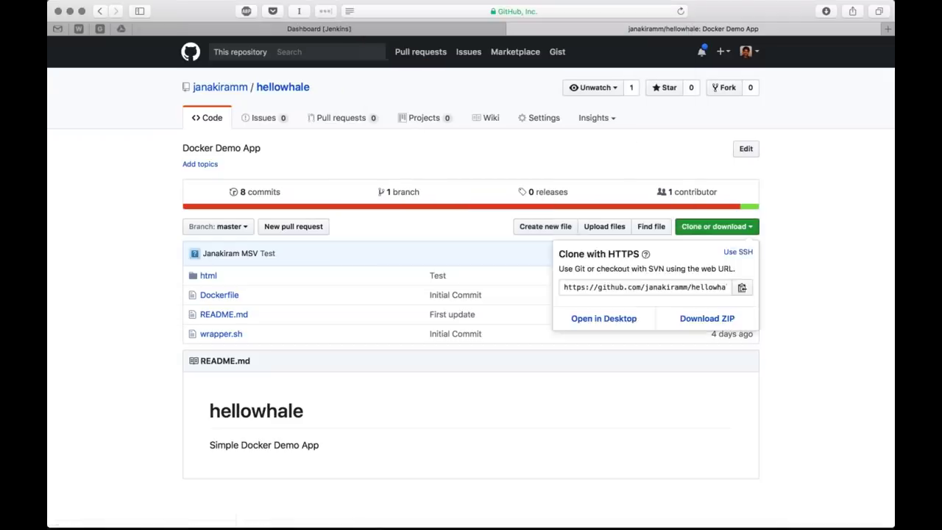
left_click(629, 288)
left_click(127, 296)
key("super+Tab")
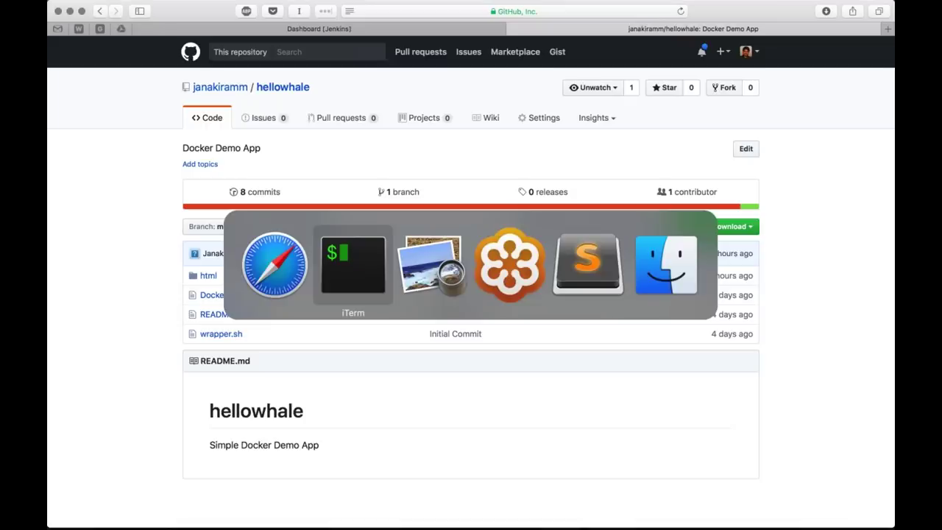
Clone the hellowhale repository into the Demo folder using the pasted HTTPS URL
type("l")
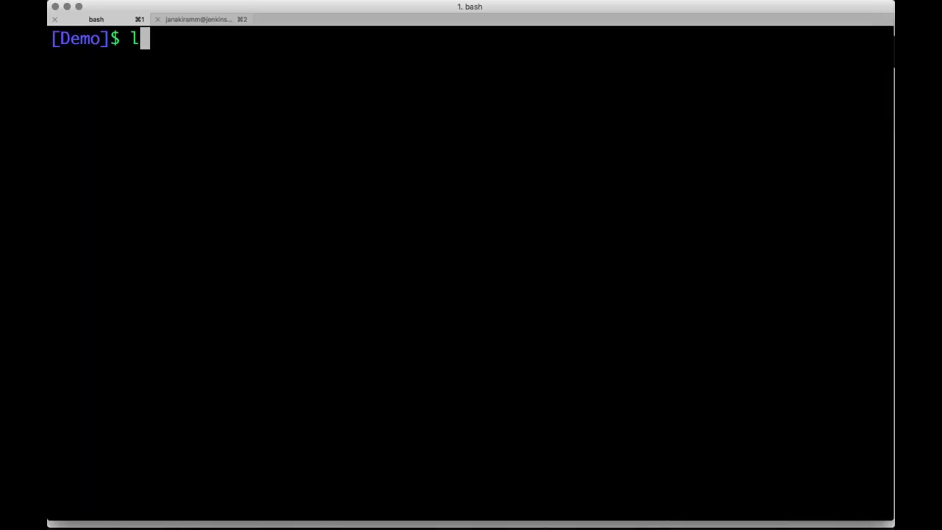
type("s")
key("Return")
type("git ")
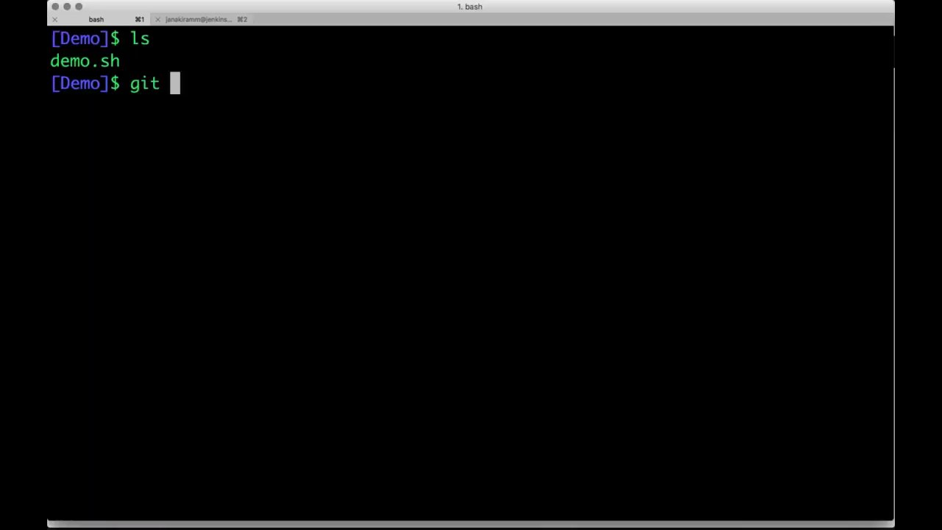
type("clone")
type("https://github.com/janakiramm/hellowhale.git")
key("Return")
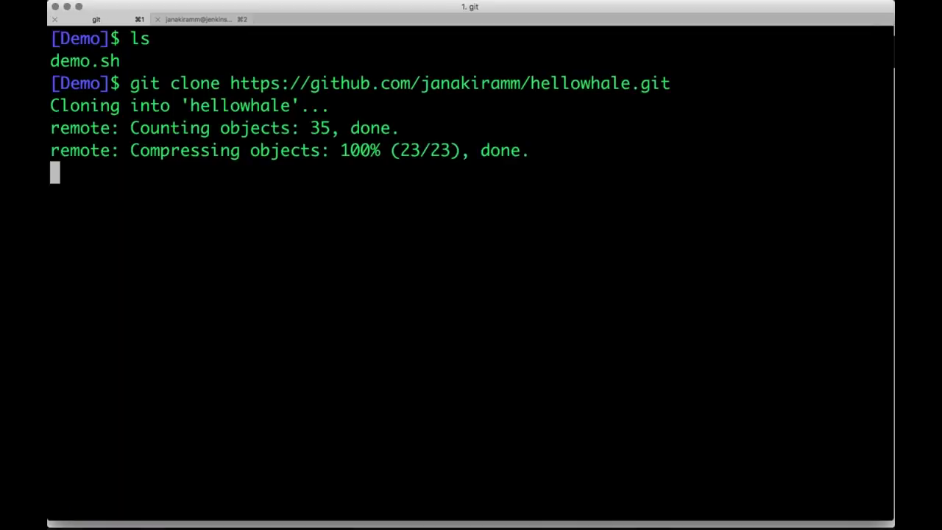
Enter the hellowhale folder and list Dockerfile, README.md, html and wrapper.sh
type("l")
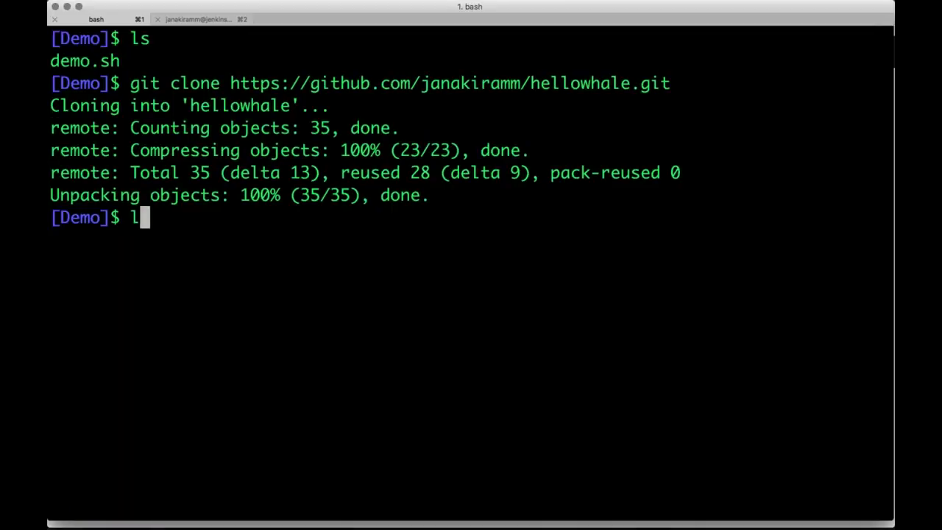
type("s")
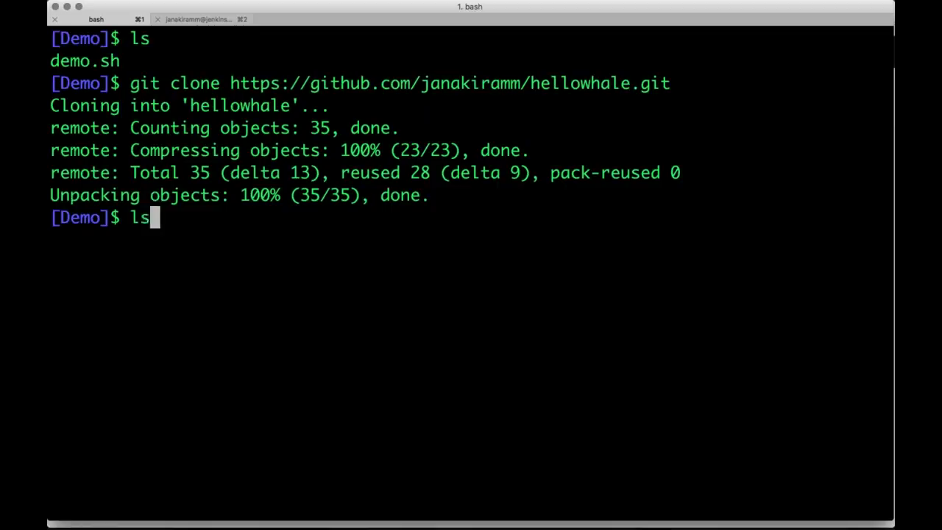
key("Return")
type("cd h")
key("Tab")
key("Return")
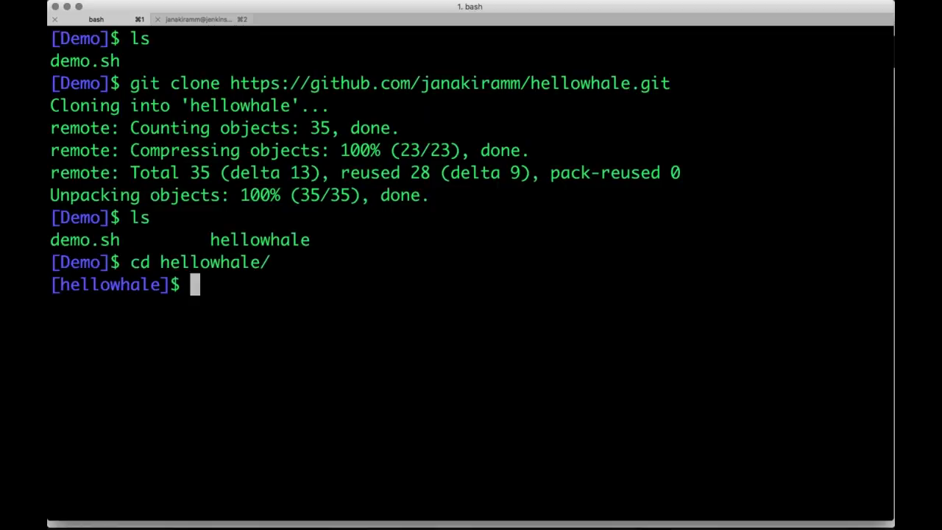
type("ls")
key("Return")
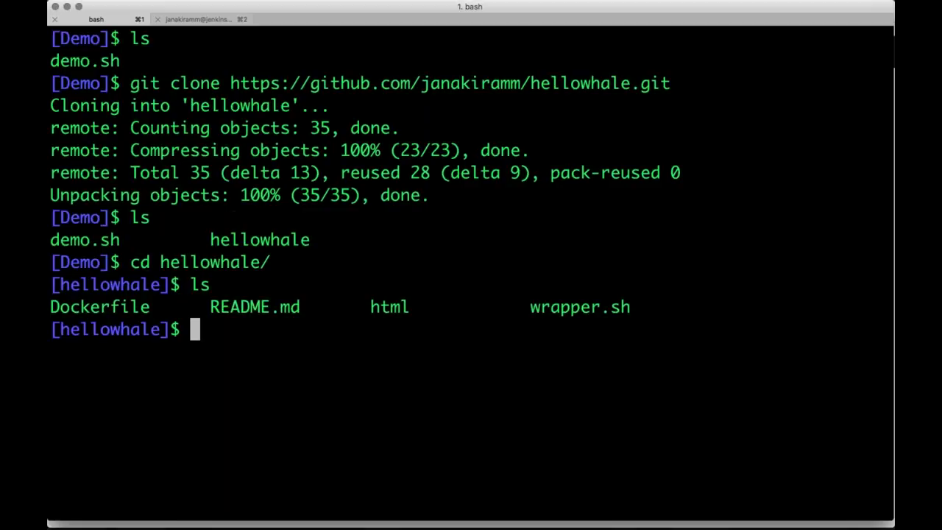
key("super+Tab")
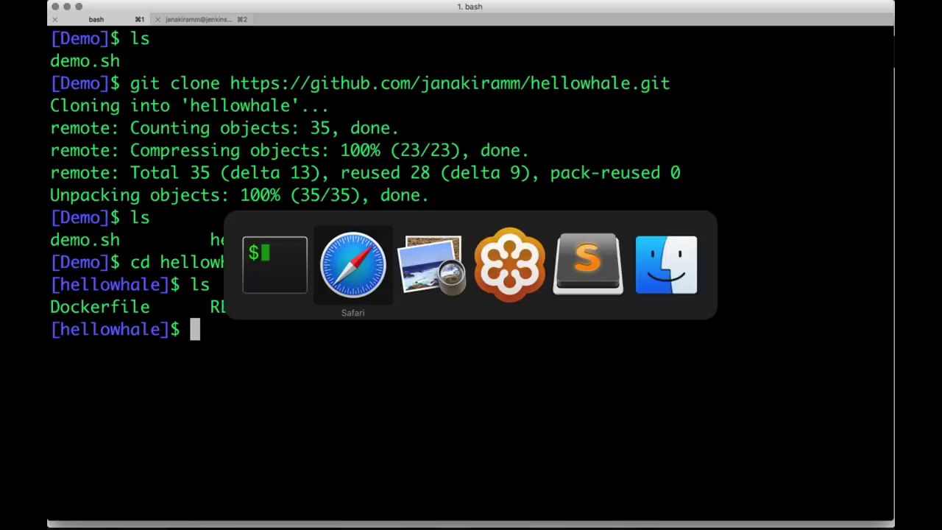
key("super+Tab")
key("super+Tab")
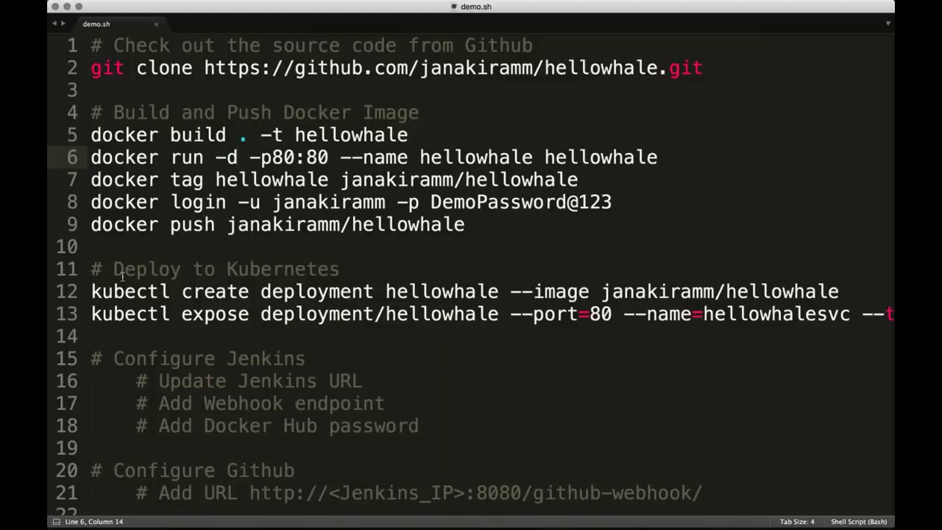
Build the hellowhale Docker image from demo.sh's build line and confirm it in docker images
key("Up")
key("super+Left")
key("shift+super+Right")
key("super+c")
key("super+Tab")
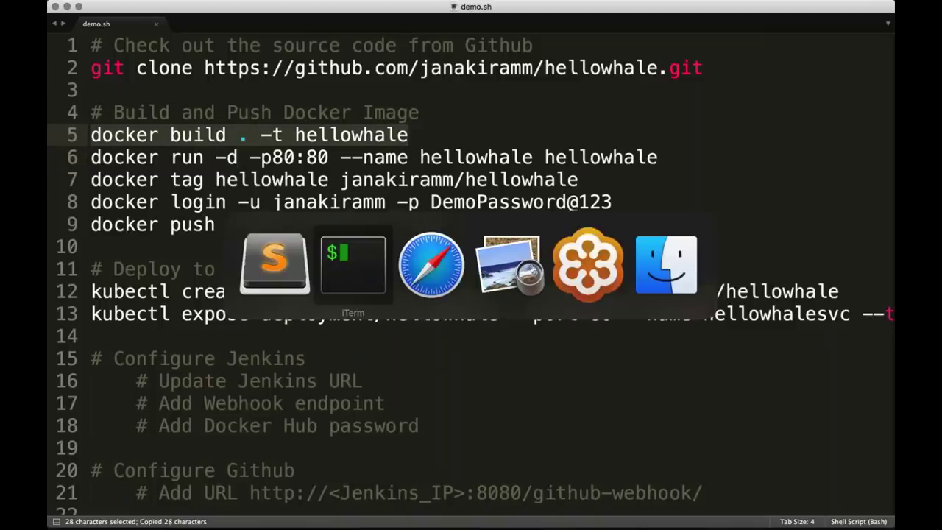
key("super+v")
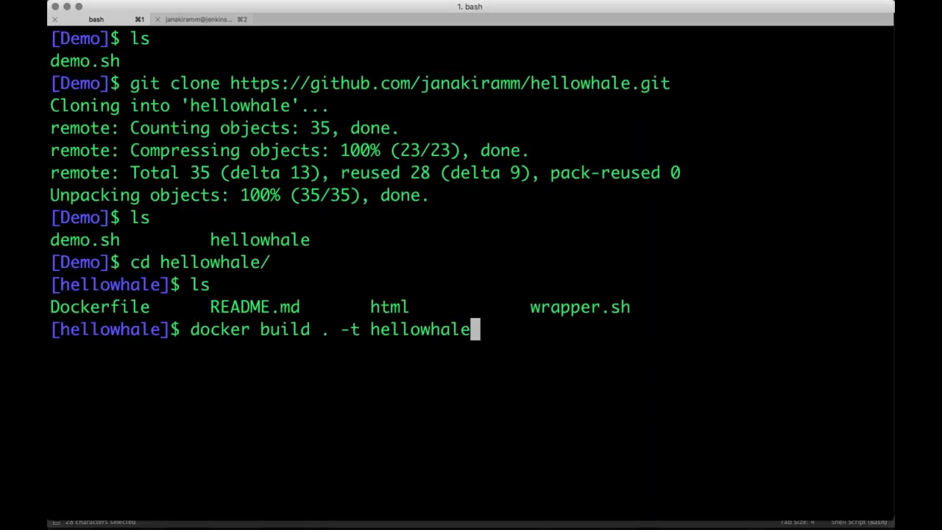
key("Return")
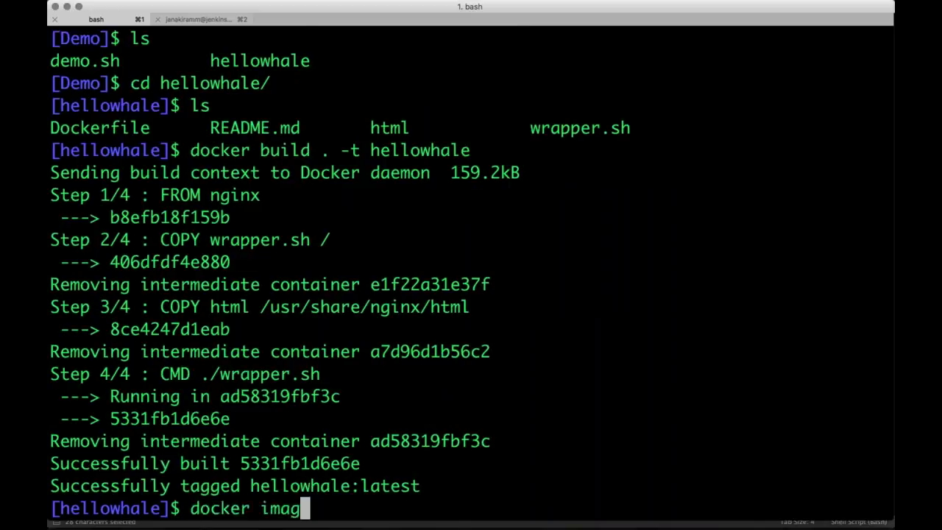
type("docker images")
key("Return")
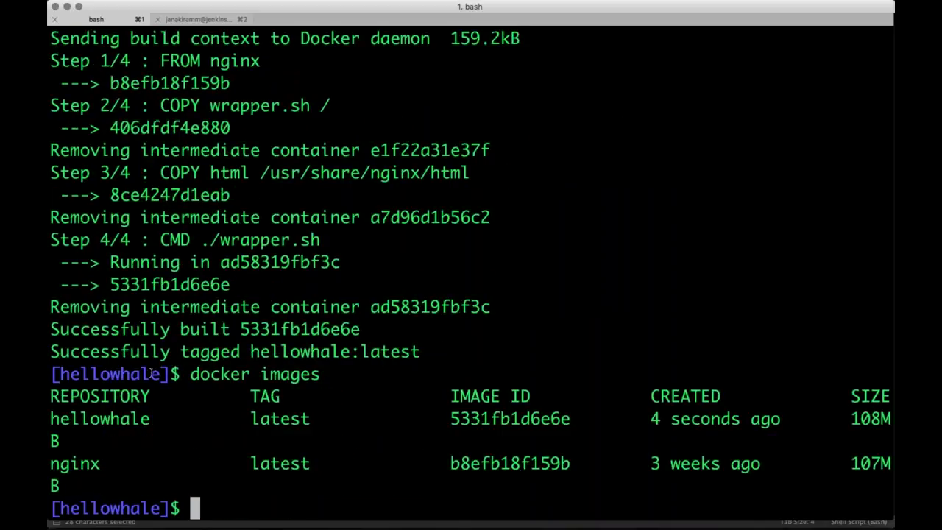
double_click(124, 422)
Start a detached hellowhale container on port 80 using demo.sh's line 6 docker run command
key("super+Tab")
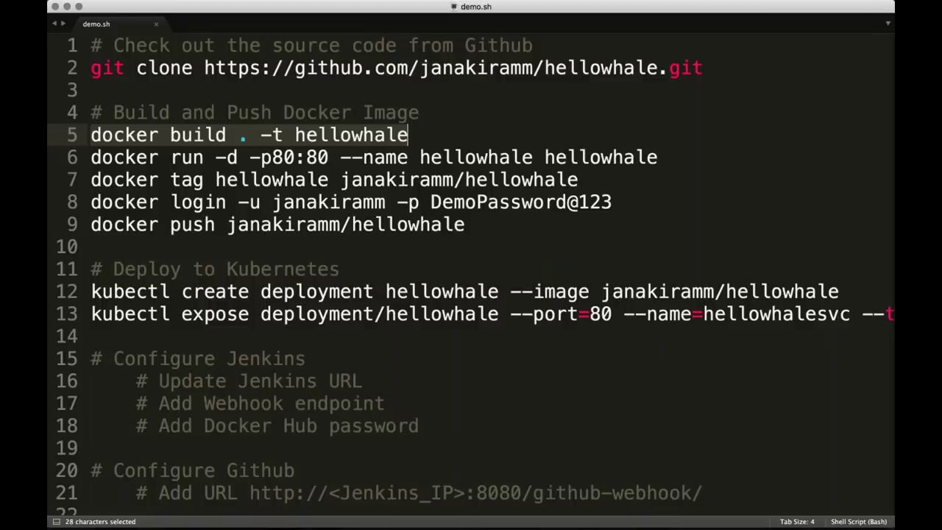
left_click(91, 158)
key("shift+End")
key("super+c")
key("super+Tab")
type("clear")
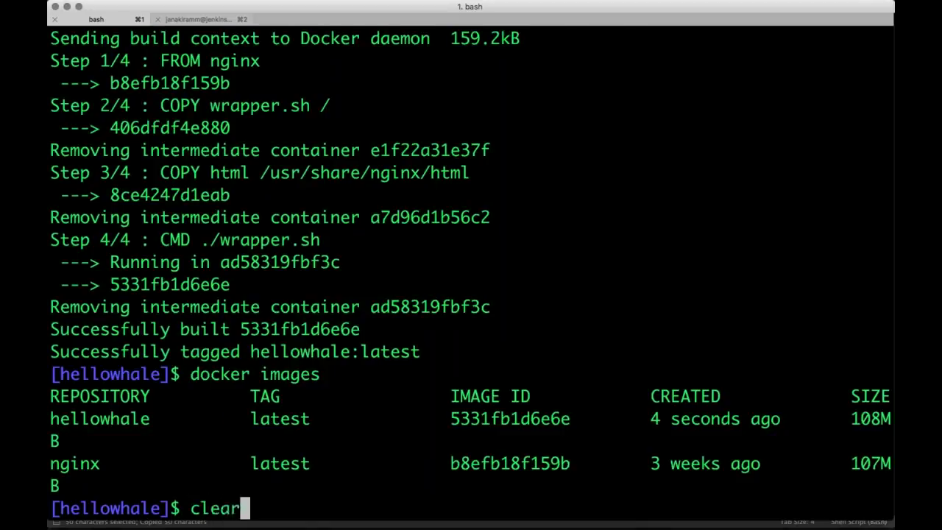
key("Return")
key("super+v")
key("Return")
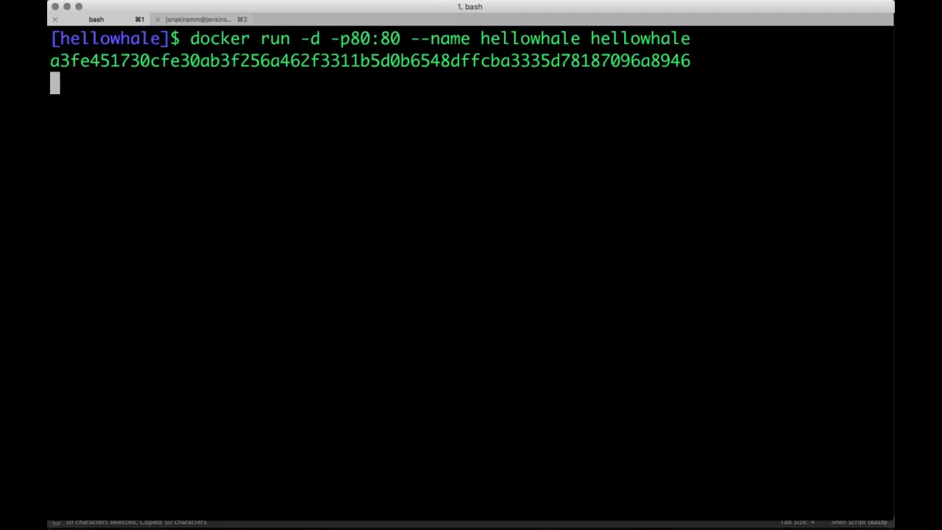
key("super+Tab")
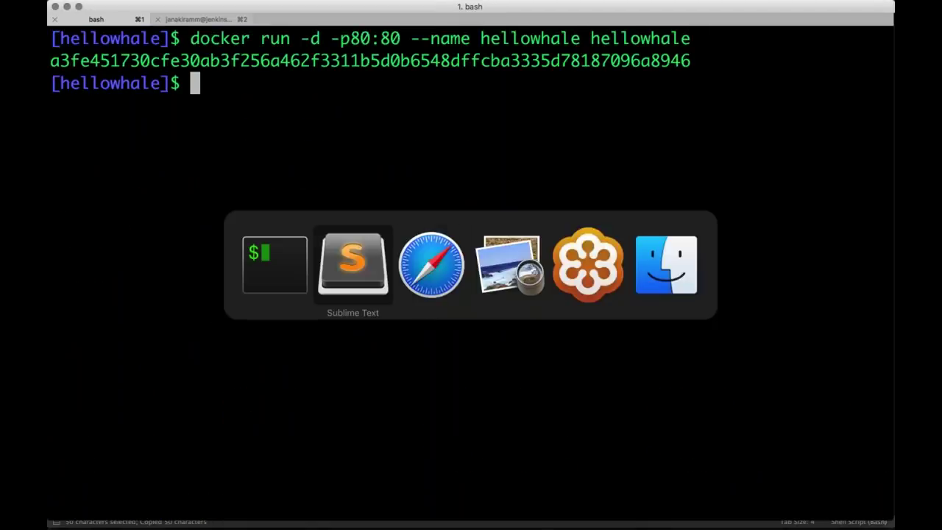
key("super+Tab")
key("super+t")
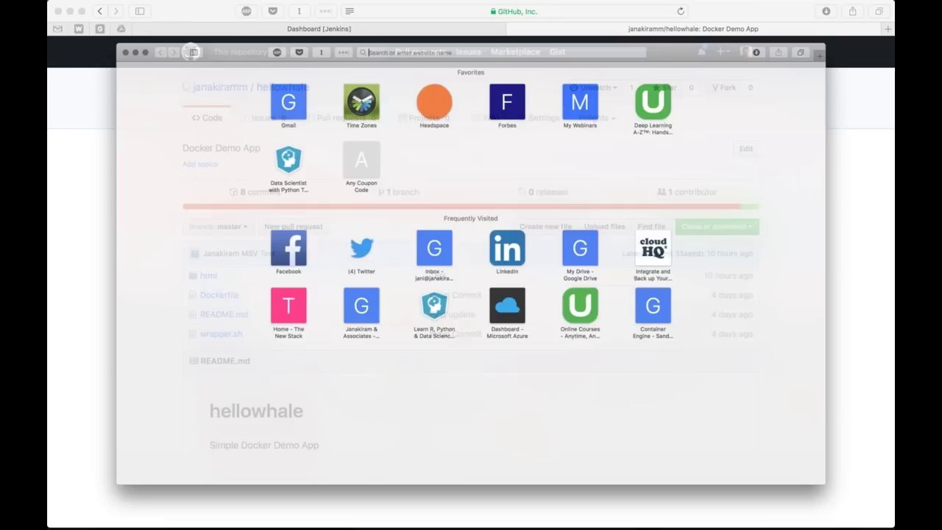
Load localhost:80 in Safari to show the Nginx 'Hello Containers!' page, then clear the terminal
type("localhost:8080")
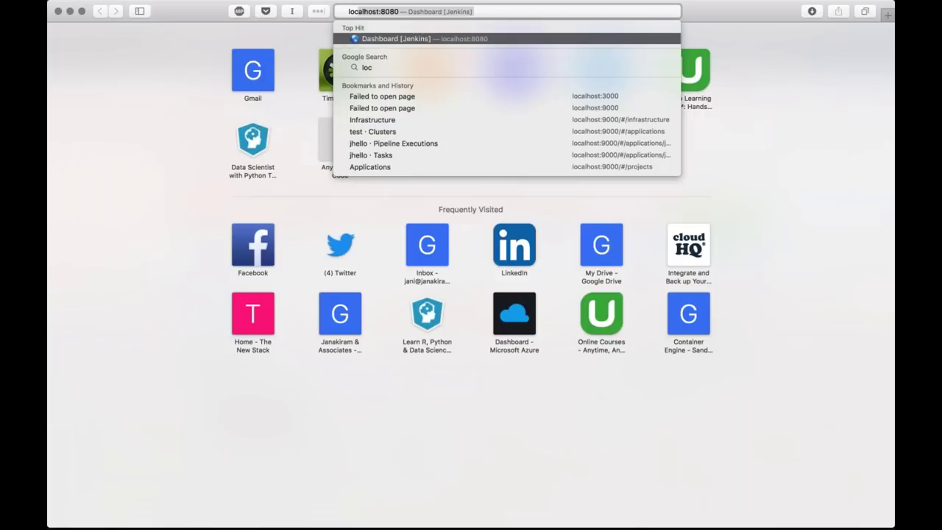
key("Return")
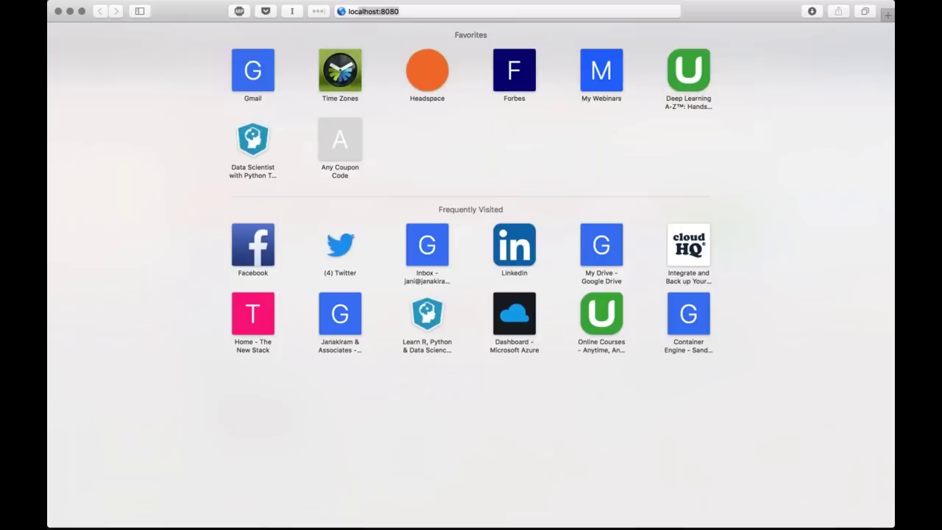
key("super+l")
key("BackSpace")
key("BackSpace")
key("BackSpace")
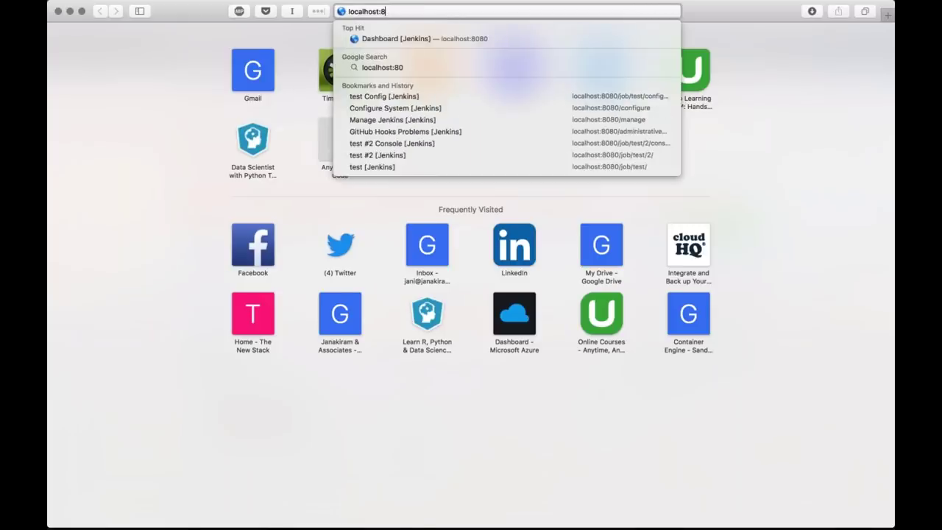
type("0")
key("Return")
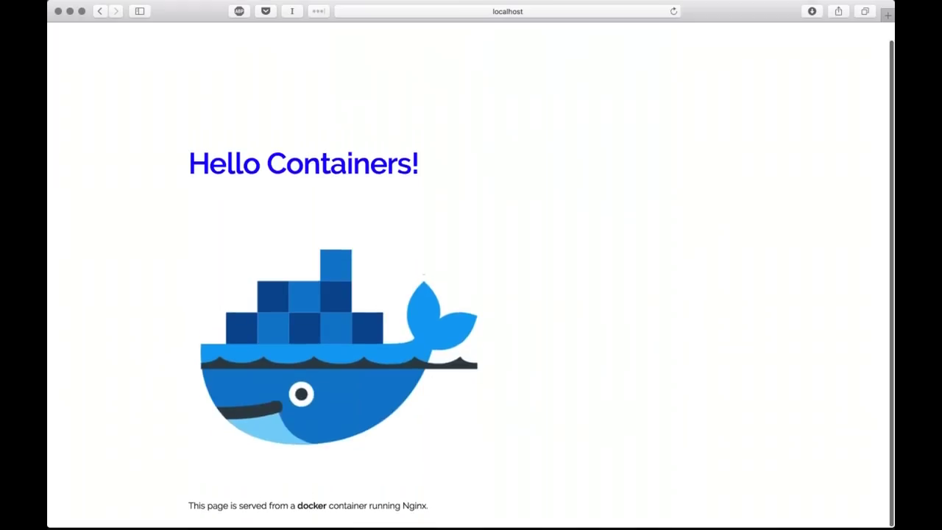
scroll(337, 167, "down", 1)
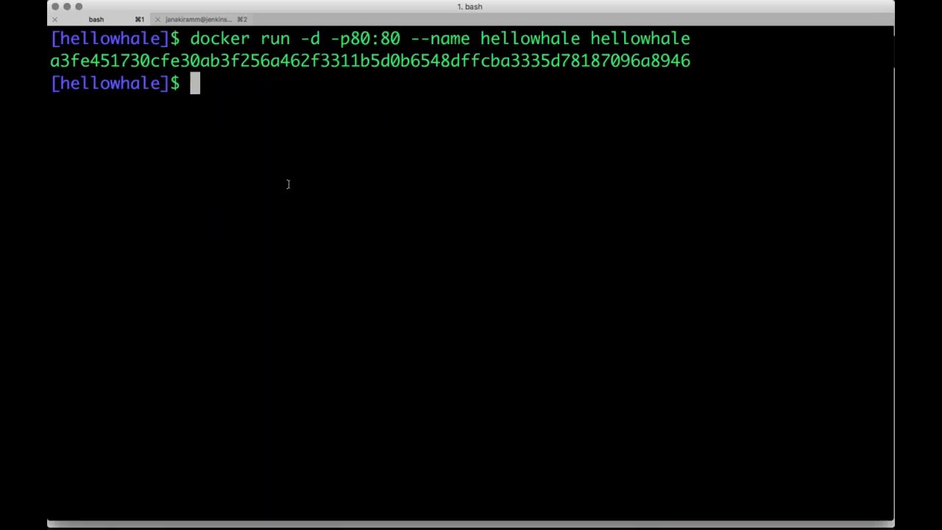
type("clear")
key("Return")
key("super+Tab")
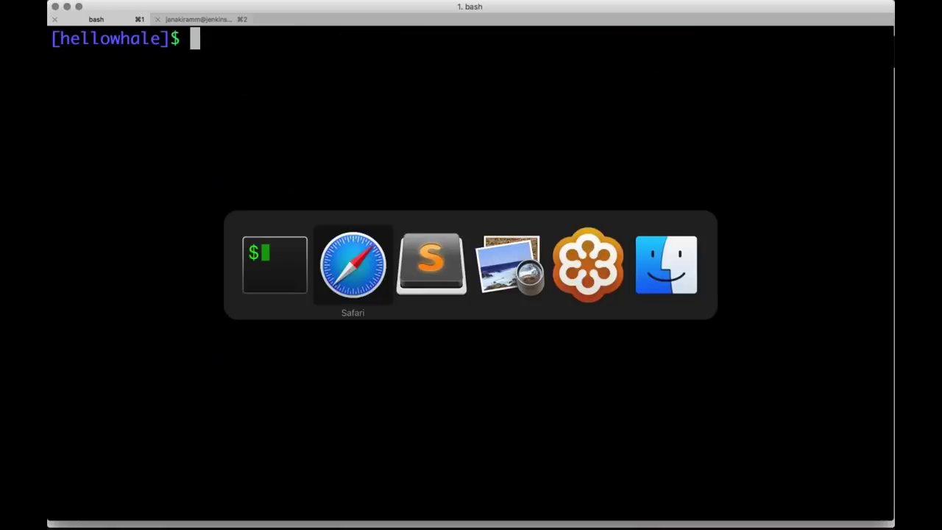
Tag the hellowhale image by running demo.sh's docker tag line in iTerm
key("super+Tab")
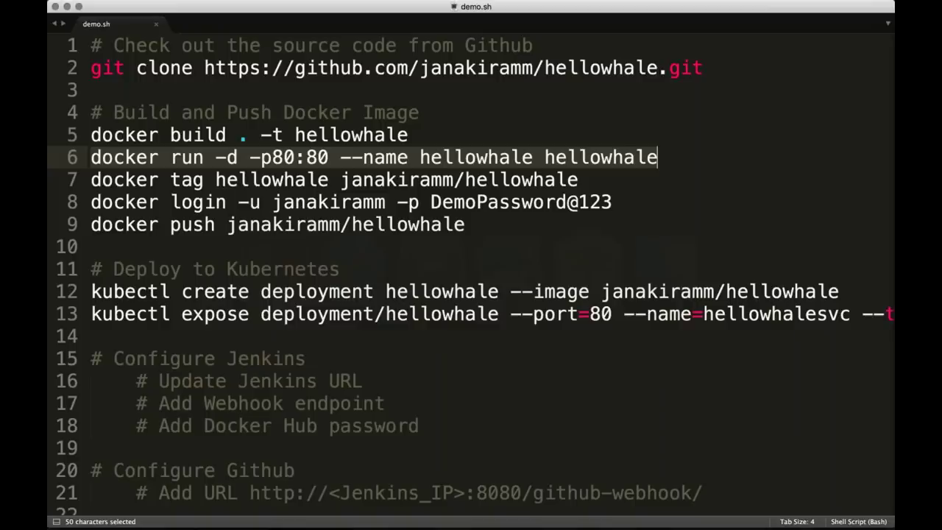
key("Down")
key("Home")
key("shift+End")
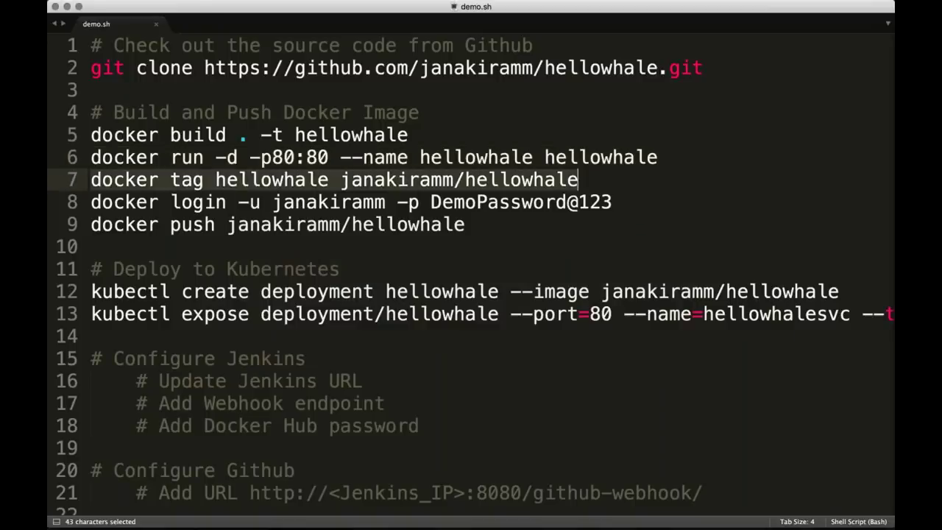
key("super+c")
key("super+Tab")
key("super+v")
key("Return")
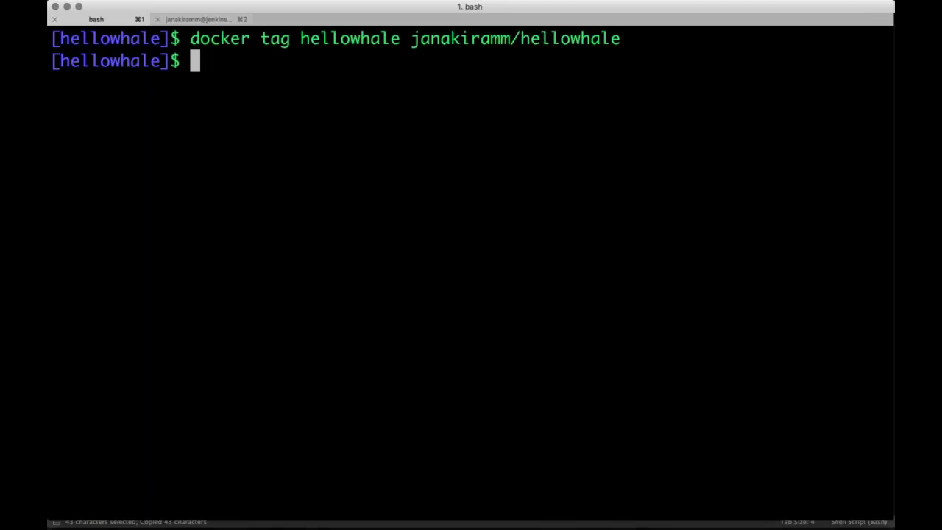
Log in to Docker Hub with the script's docker login line, then clear the terminal
key("super+Tab")
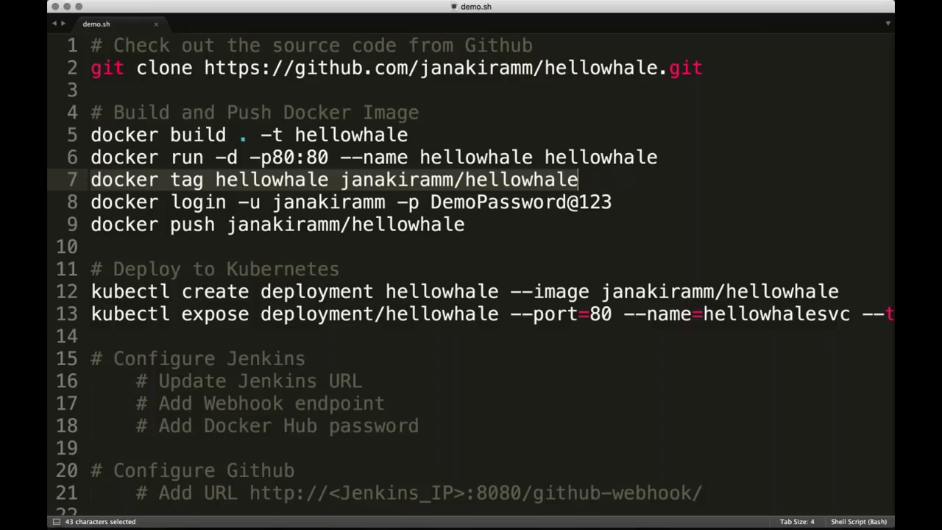
key("Home")
key("Down")
key("shift+End")
key("super+c")
key("super+Tab")
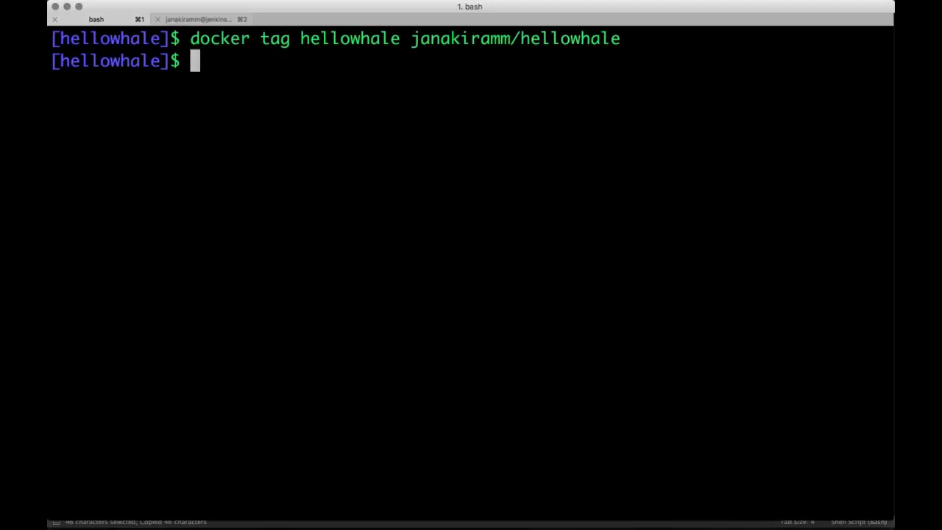
key("super+v")
key("Return")
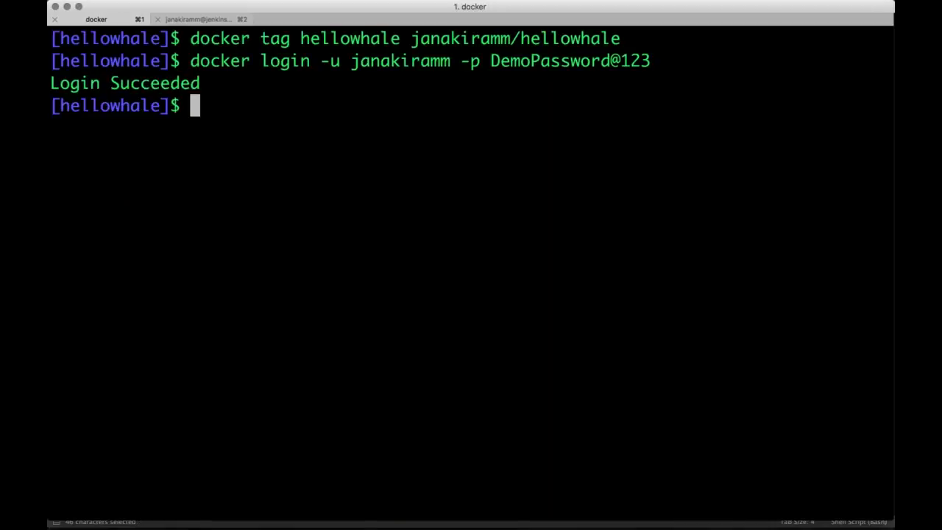
type("c")
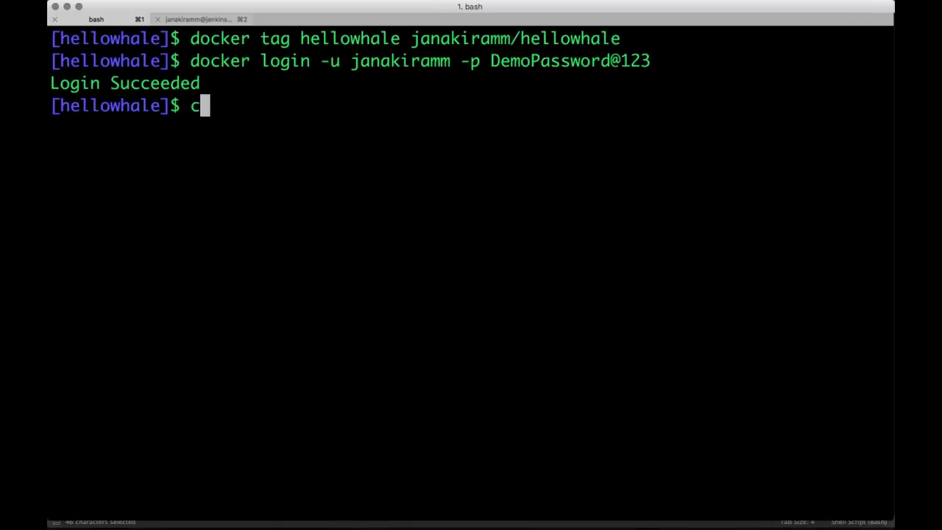
type("lear")
key("Return")
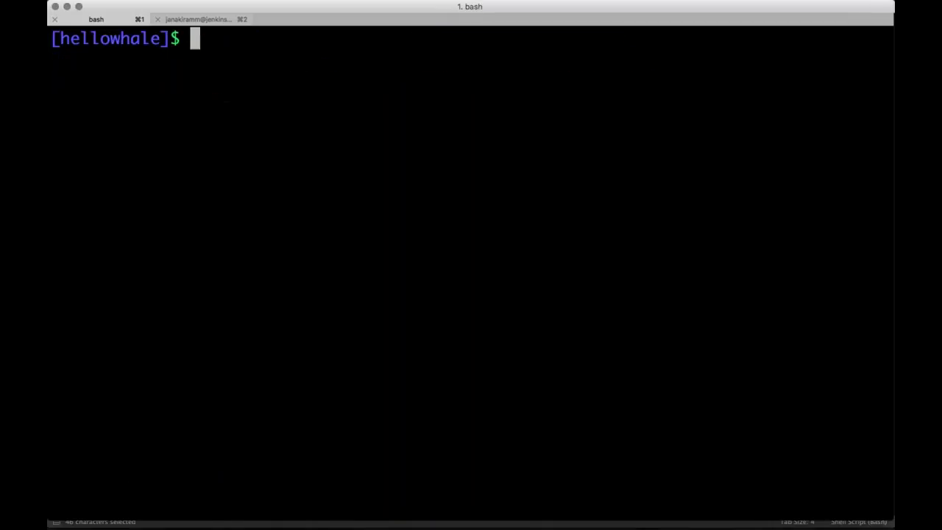
Push the hellowhale image to Docker Hub as latest with the script's docker push line
key("super+Tab")
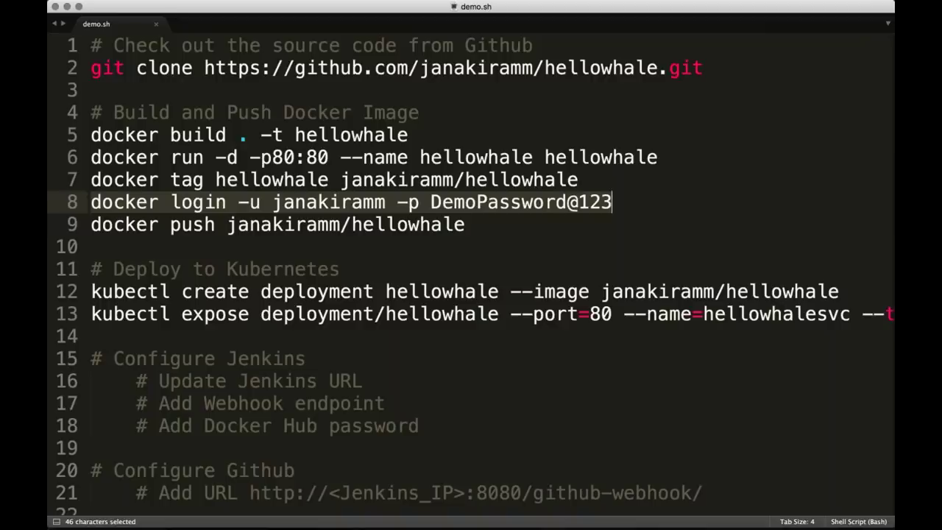
left_click(272, 225)
left_click_drag(90, 224, 465, 224)
key("super+c")
key("super+Tab")
key("super+v")
key("Return")
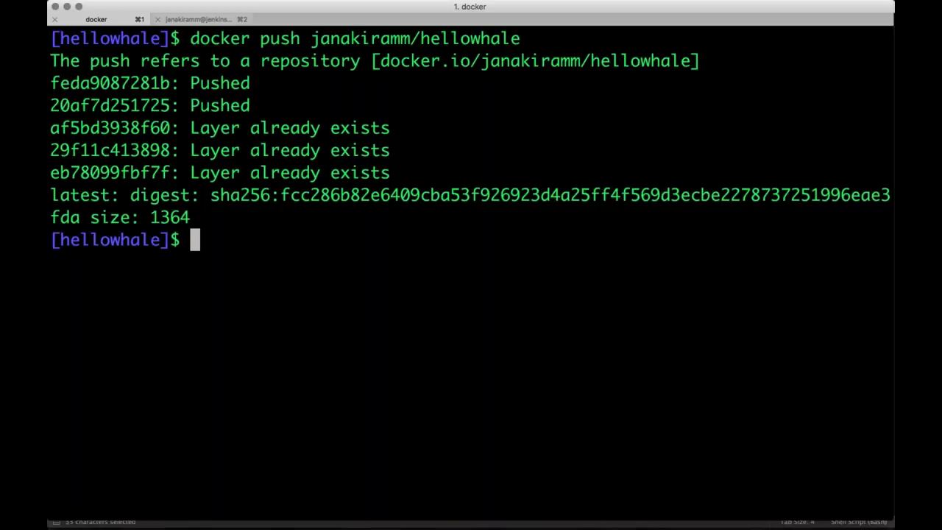
type("clear")
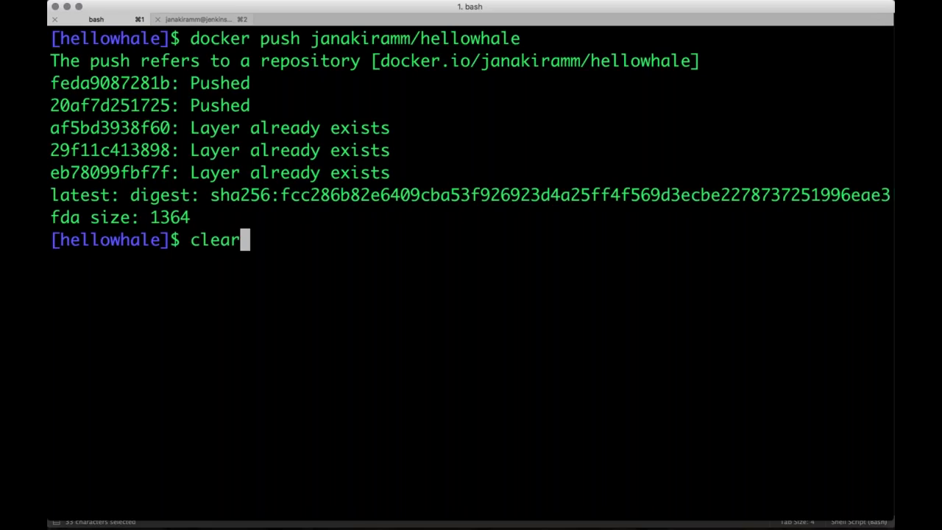
key("Return")
key("super+Tab")
scroll(471, 276, "down", 1)
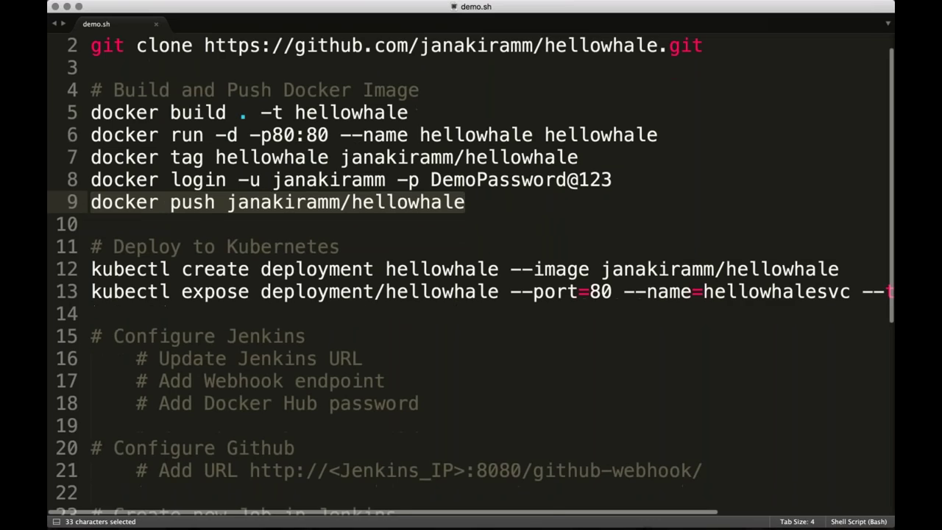
Create the hellowhale Kubernetes deployment with the script's kubectl create deployment line
scroll(223, 175, "down", 5)
left_click(223, 174)
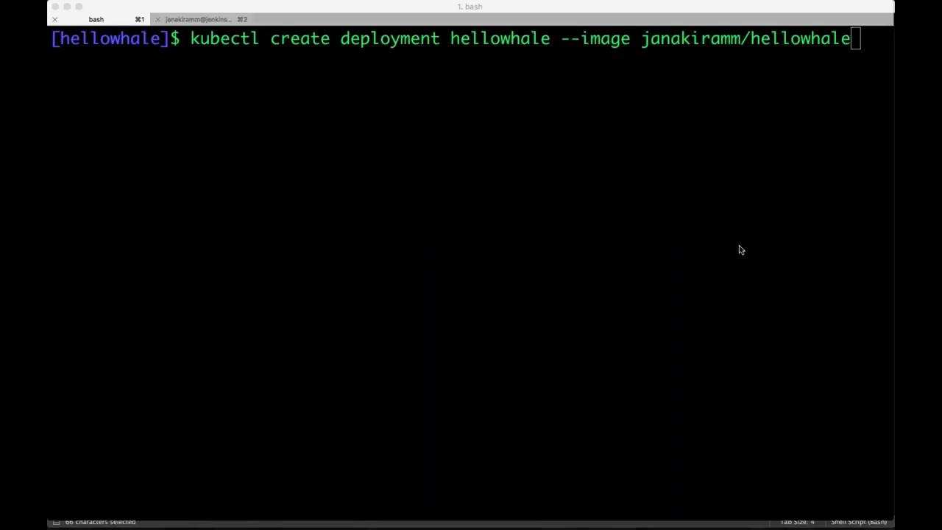
left_click(661, 88)
key("Return")
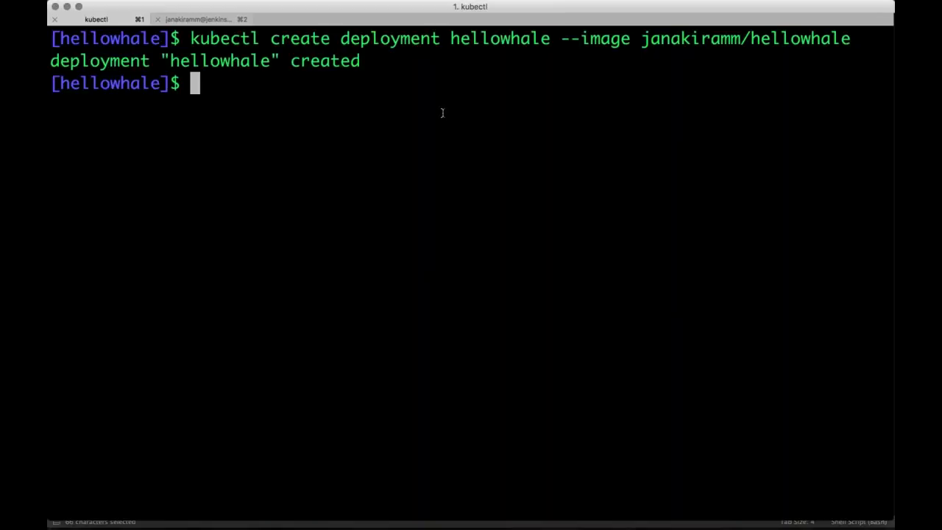
List deployments and pods, confirming the single hellowhale pod is Running and 1/1 ready
type("kubectl")
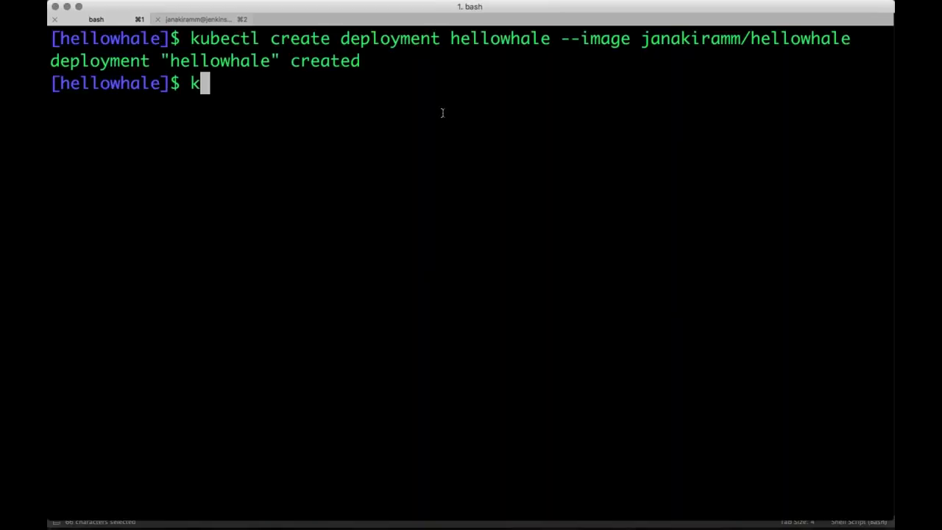
type(" get depo")
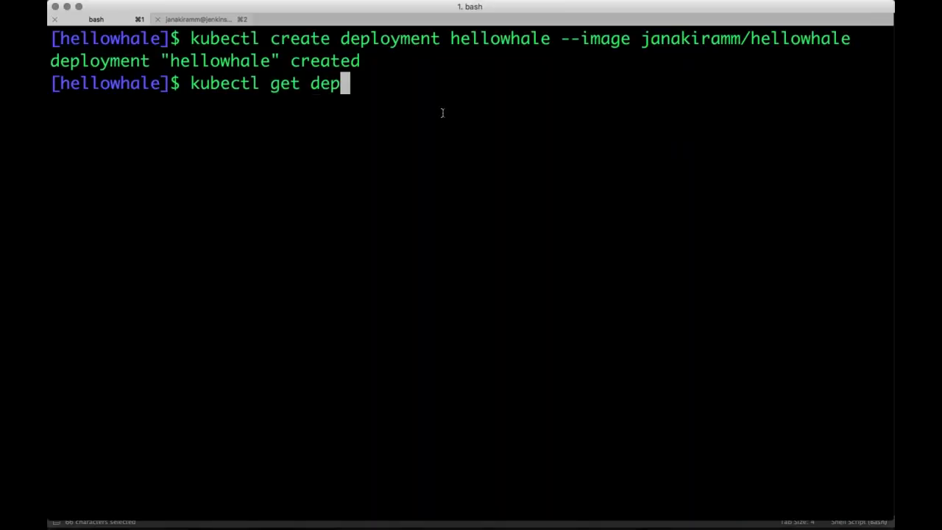
key("BackSpace")
type("loyments")
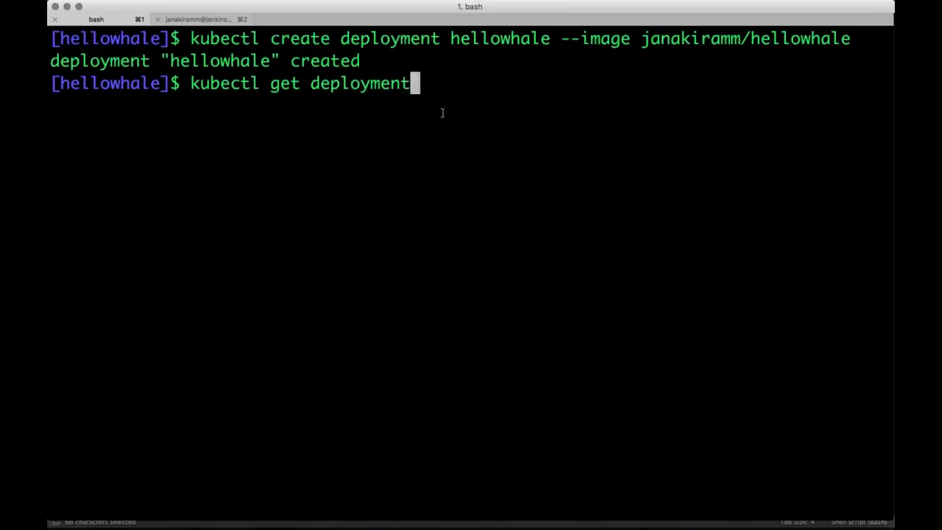
key("Return")
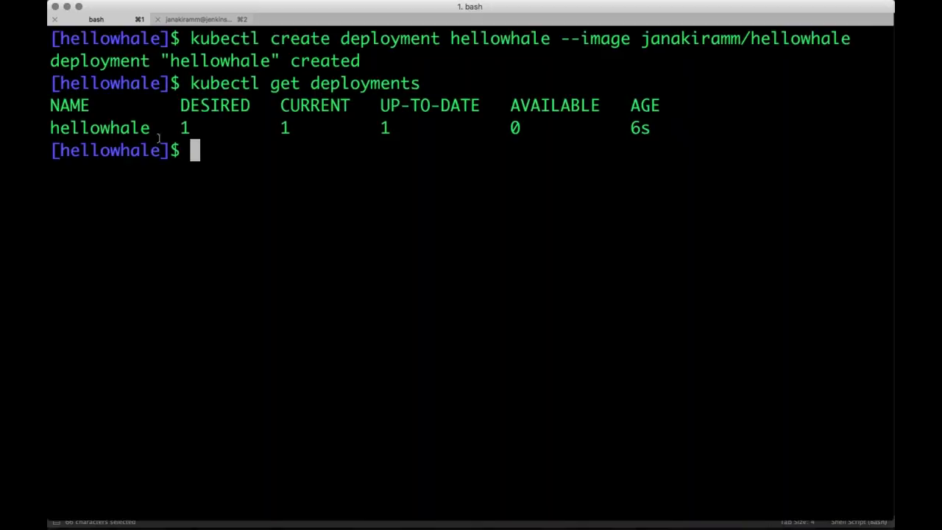
type("kubectl get pods")
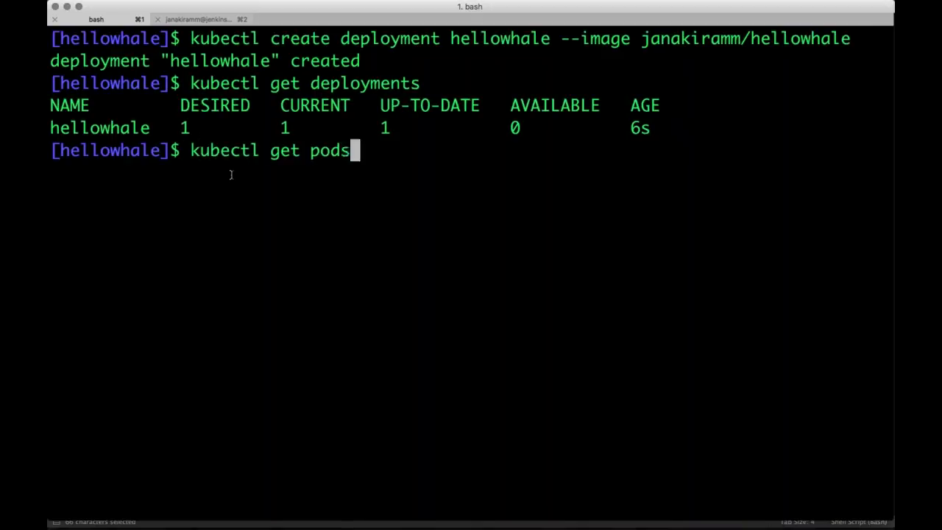
key("Return")
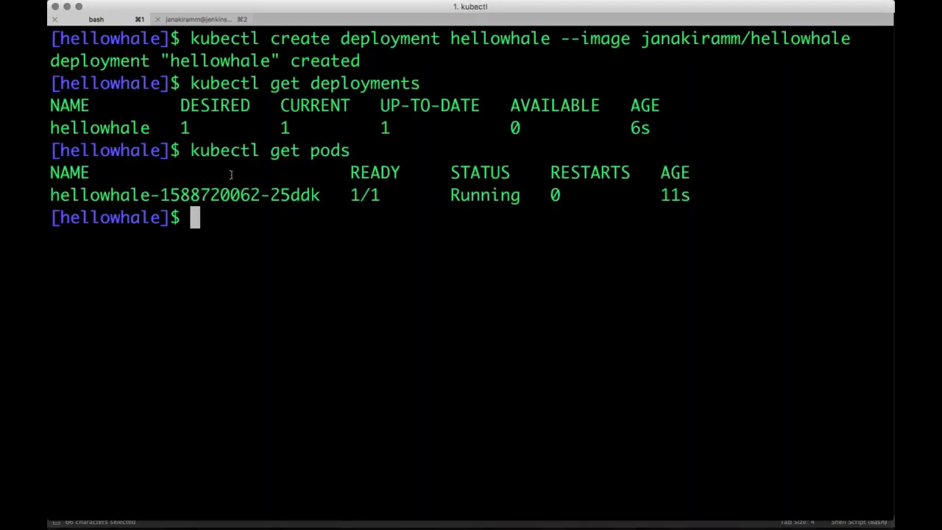
key("super+Tab")
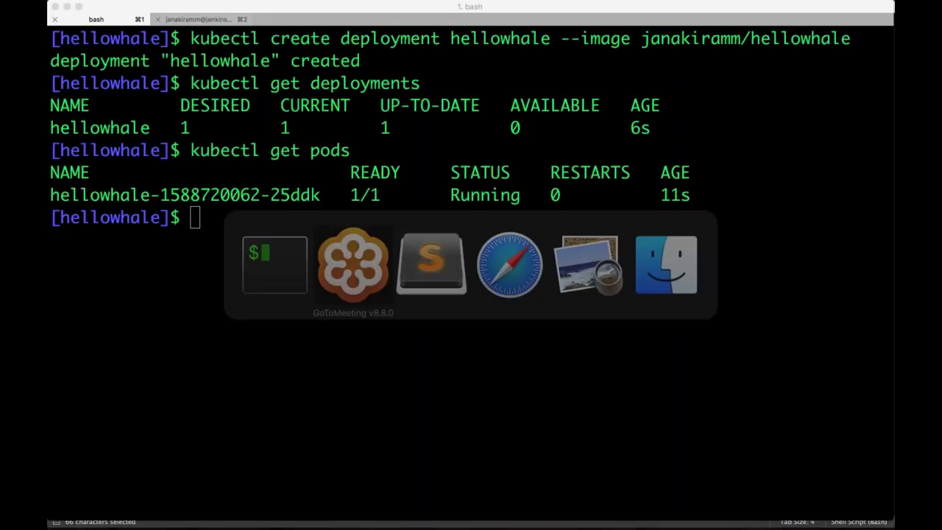
Expose hellowhale as the LoadBalancer service hellowhalesvc on port 80 using demo.sh's line 13
key("super+Tab")
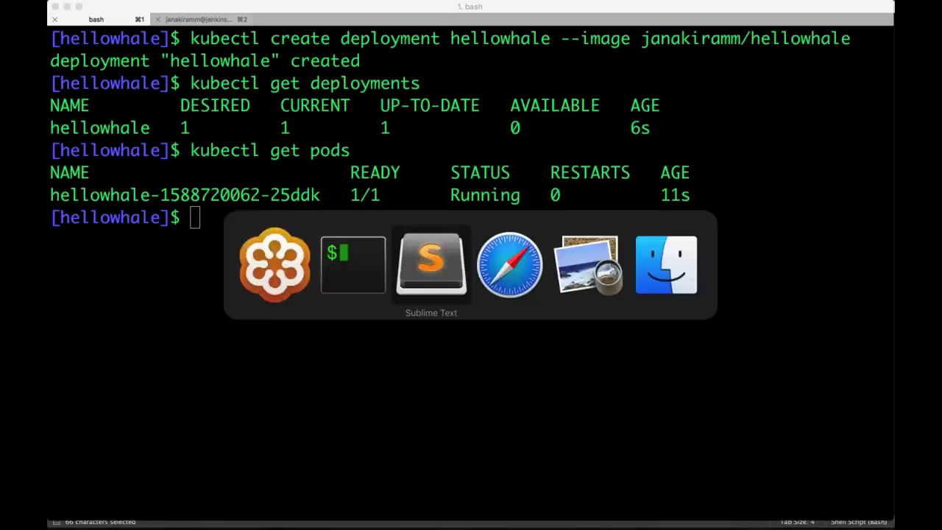
key("Down")
key("super+shift+Right")
key("super+c")
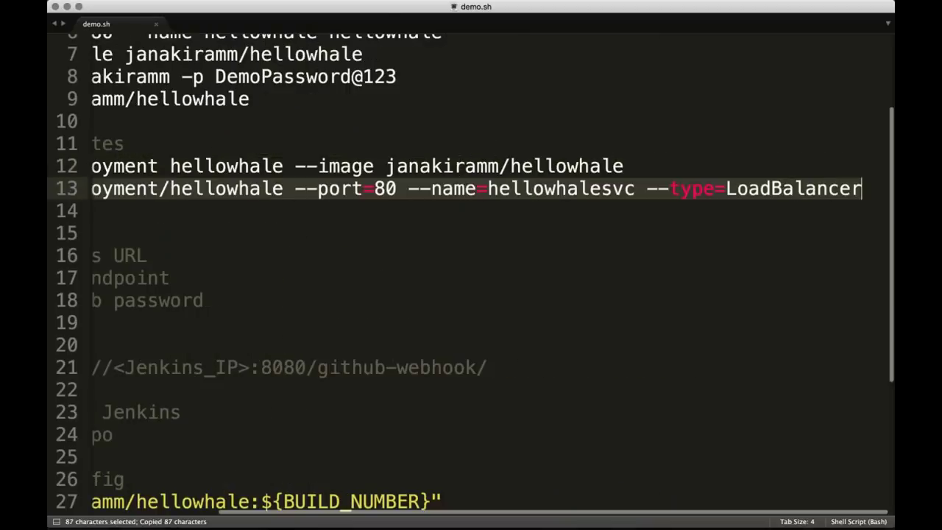
key("super+Tab")
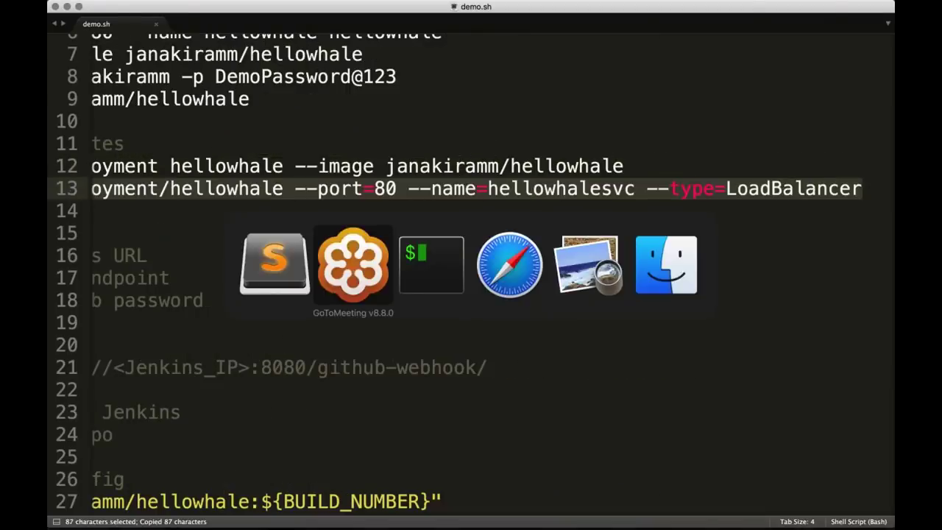
key("super+Tab")
key("super+v")
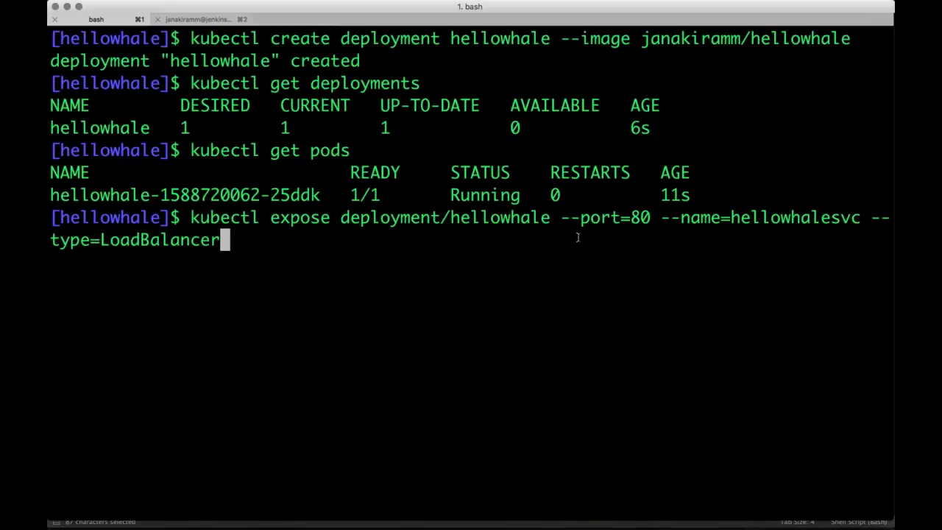
key("Return")
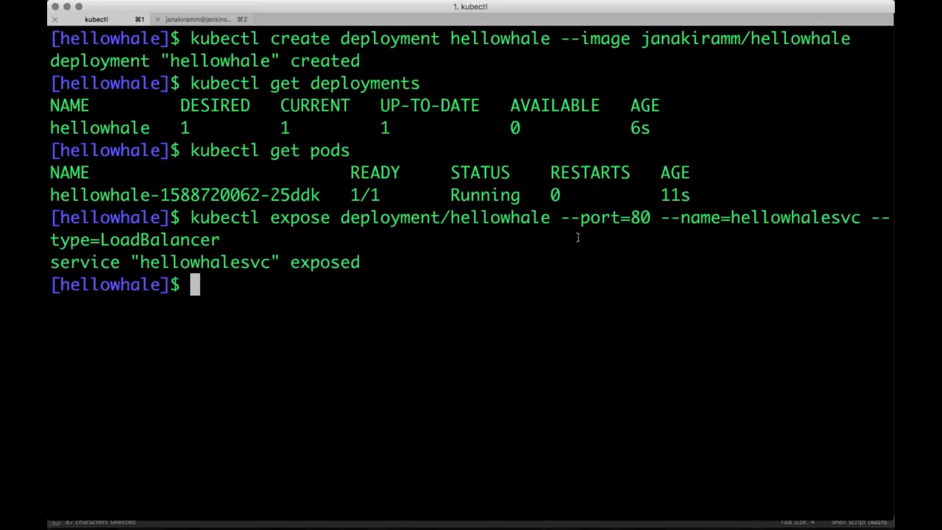
List services with kubectl get svc, showing hellowhalesvc on 80:32593/TCP with external IP pending
type("ku")
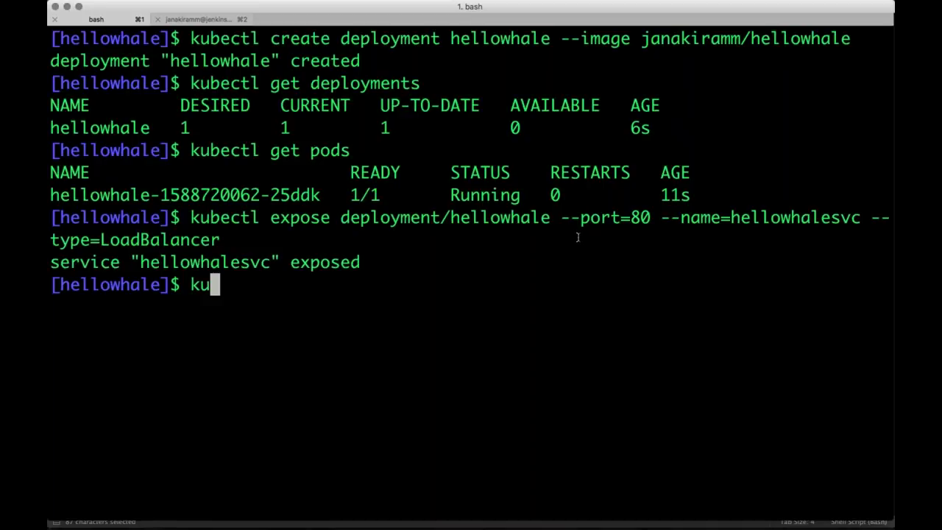
type("bectl ")
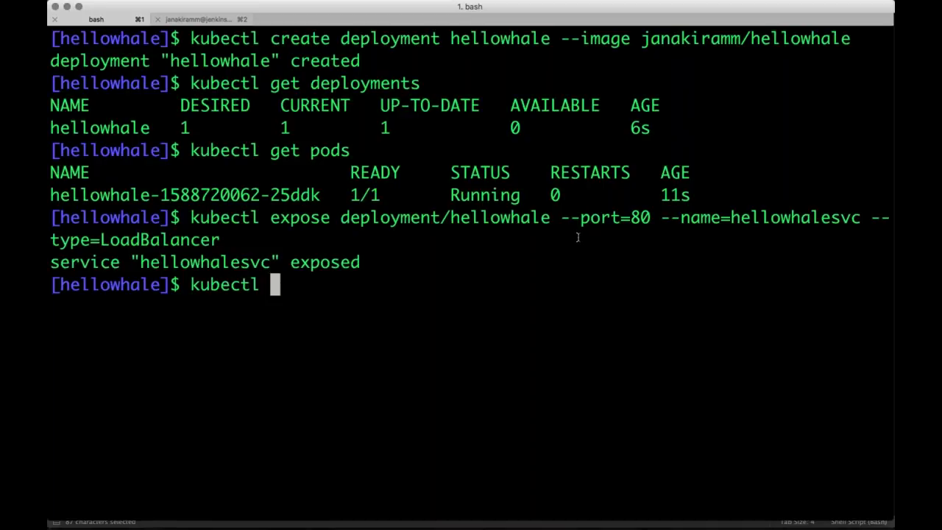
type("get svc")
key("Return")
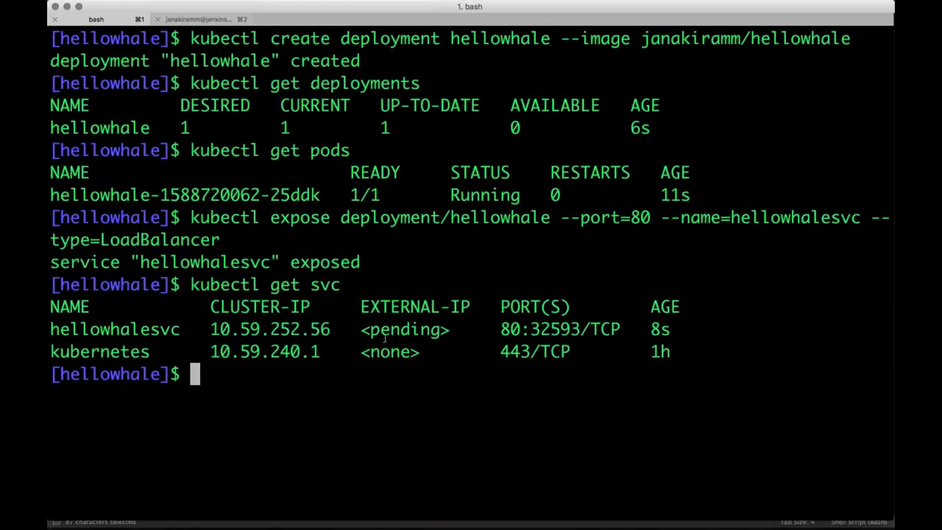
key("super+Tab")
key("super+Tab")
key("super+Tab")
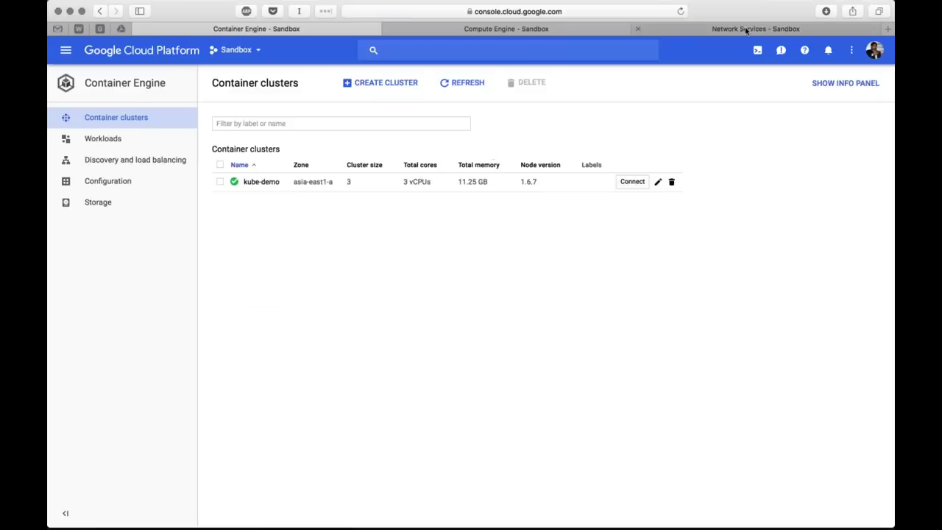
Check GCP Load balancing, then rerun kubectl get svc twice; hellowhalesvc's external IP stays pending
left_click(744, 29)
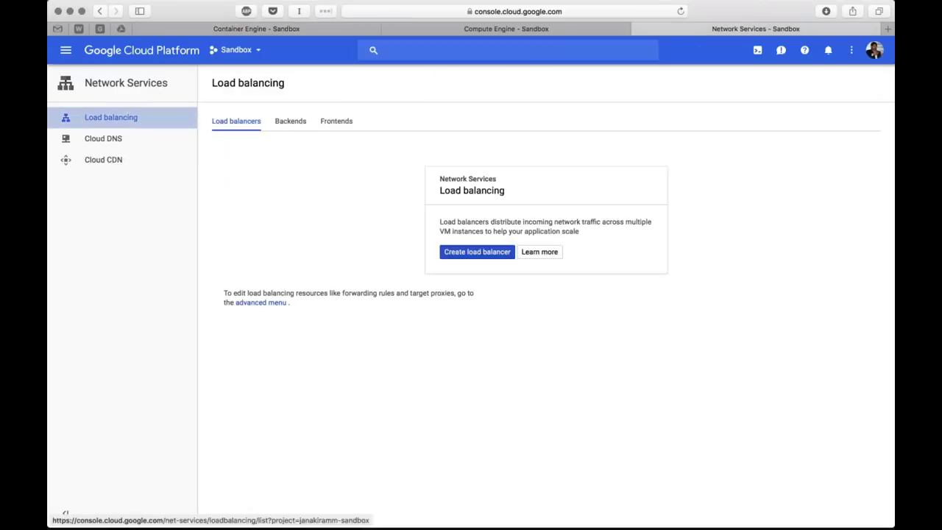
left_click(128, 119)
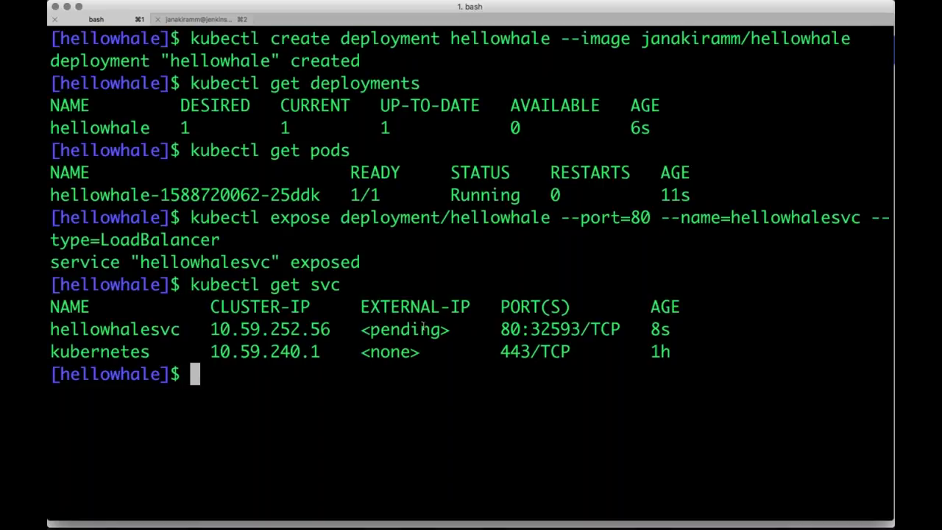
key("Up")
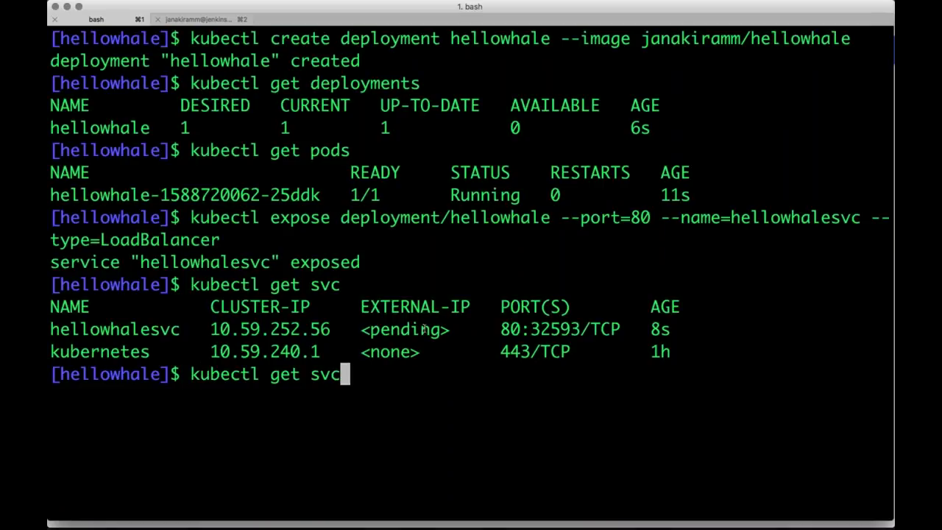
key("Return")
key("Up")
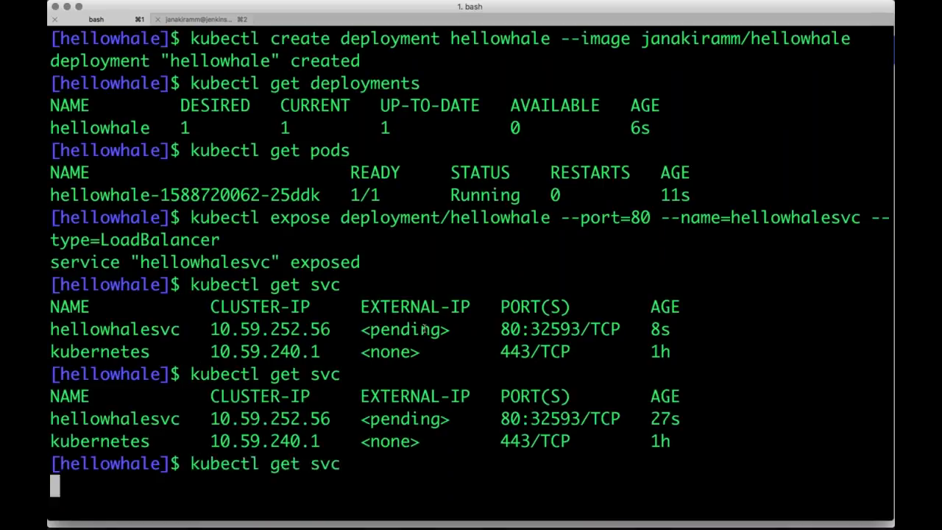
key("Return")
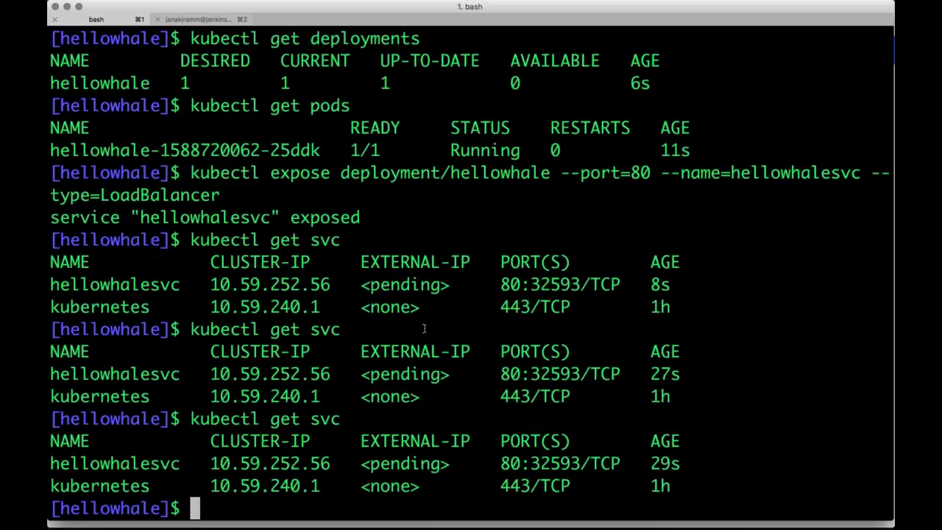
Clear the iTerm screen with Ctrl+L and the clear command
key("ctrl+l")
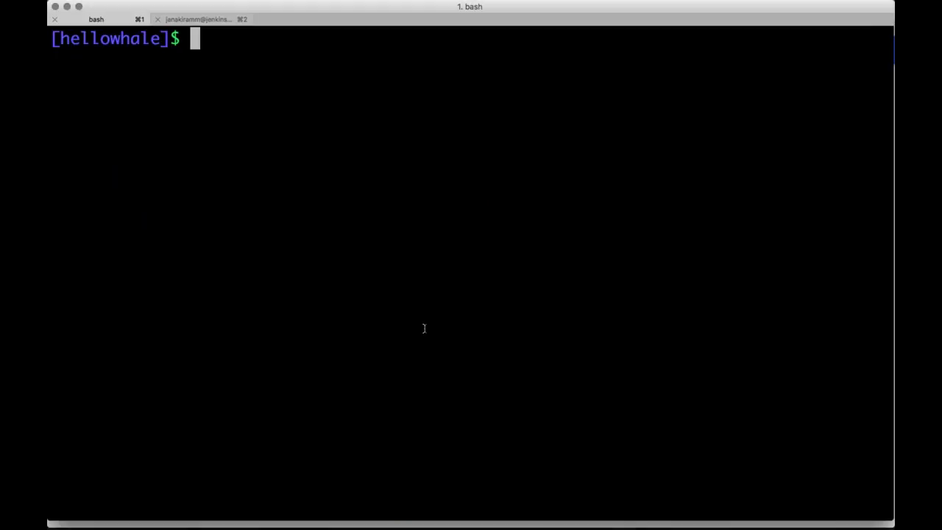
type("c")
type("lear")
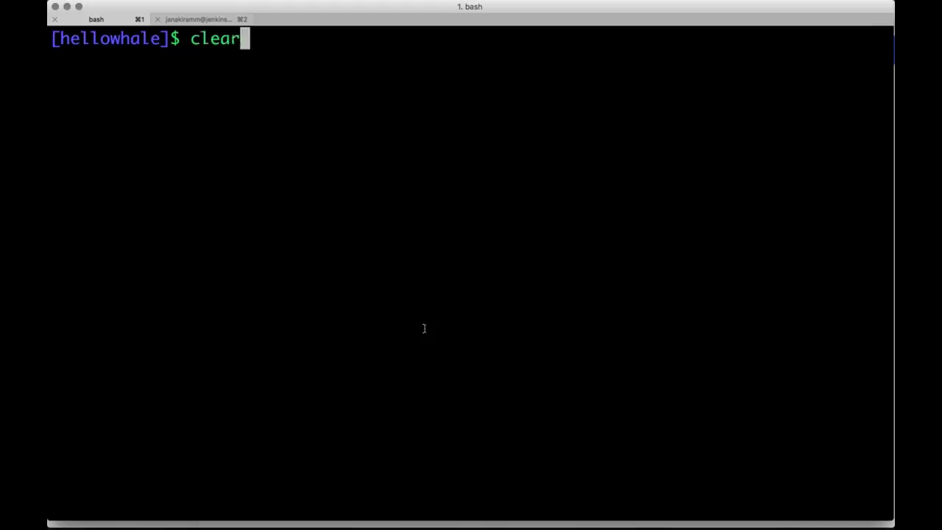
key("Return")
key("super+Tab")
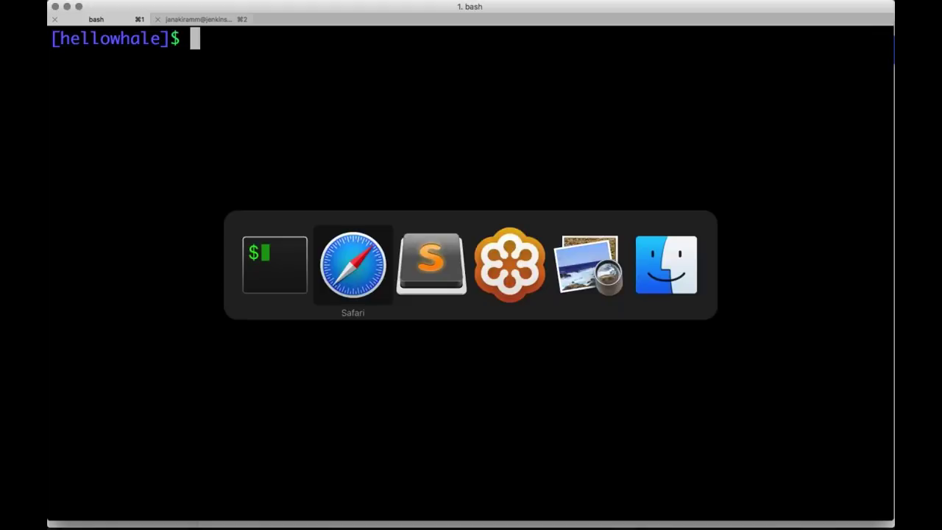
Look over the Jenkins line in demo.sh, then bring up the Dashboard [Jenkins] tab in Safari
key("super+Tab")
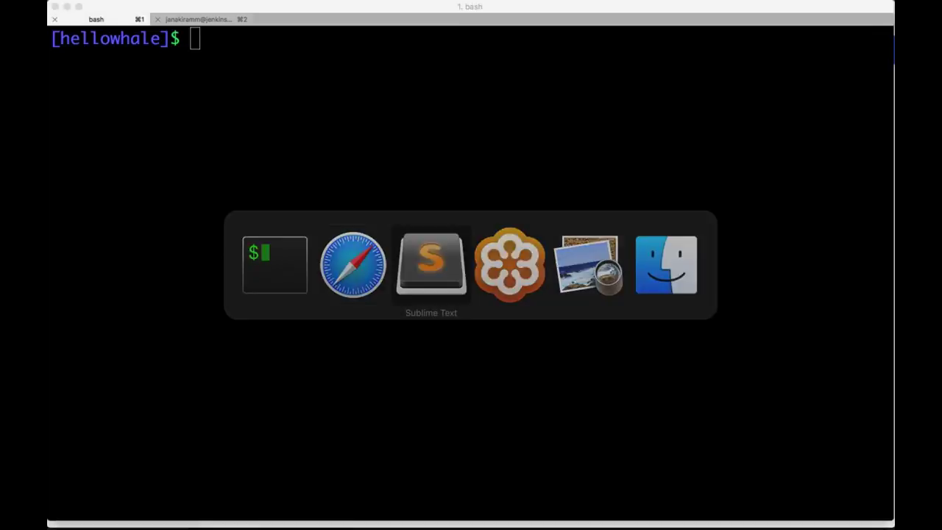
scroll(326, 260, "left", 5)
scroll(326, 260, "up", 1)
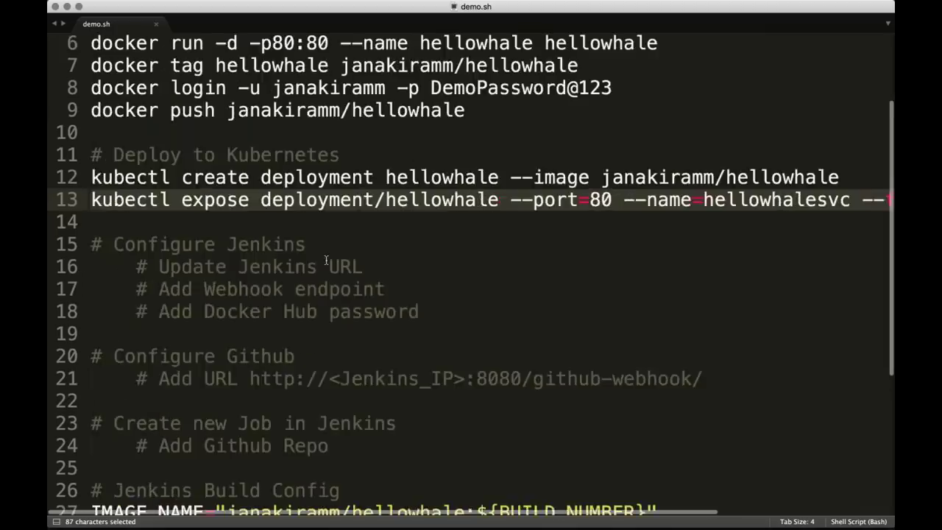
double_click(264, 245)
key("super+Left")
key("super+Tab")
key("super+Tab")
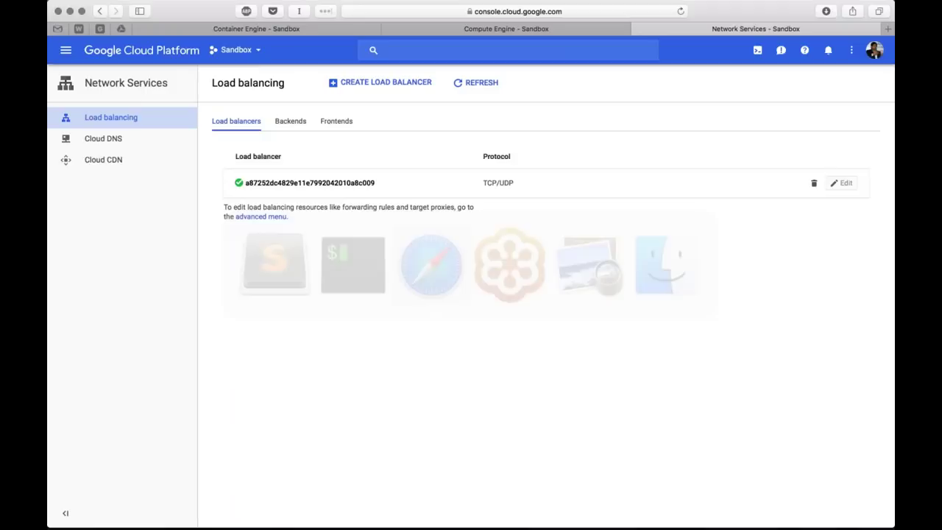
key("super+grave")
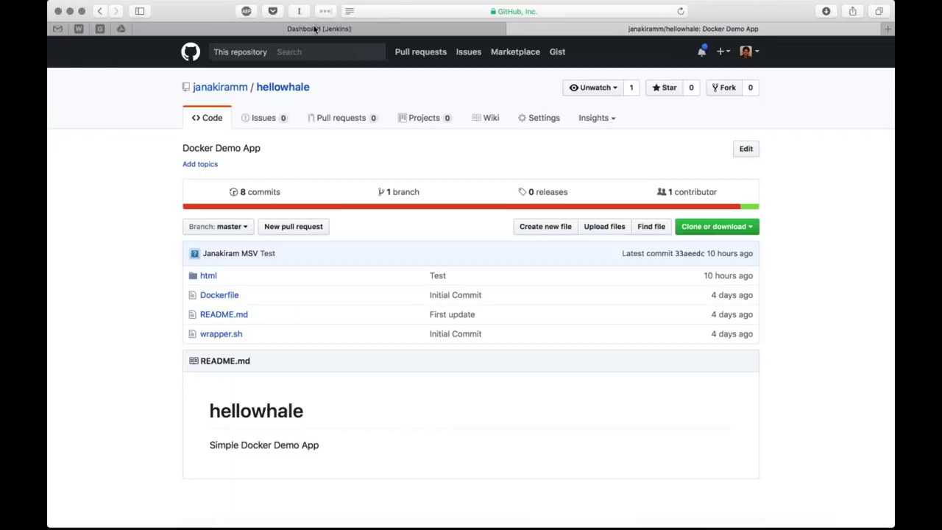
left_click(314, 28)
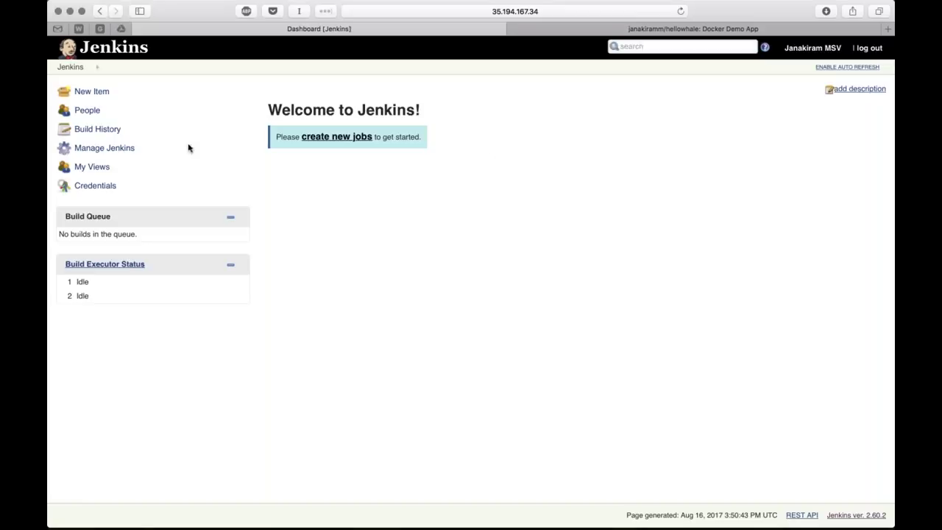
Open Configure System from Manage Jenkins and select the DOCKER_HUB environment variable
left_click(103, 148)
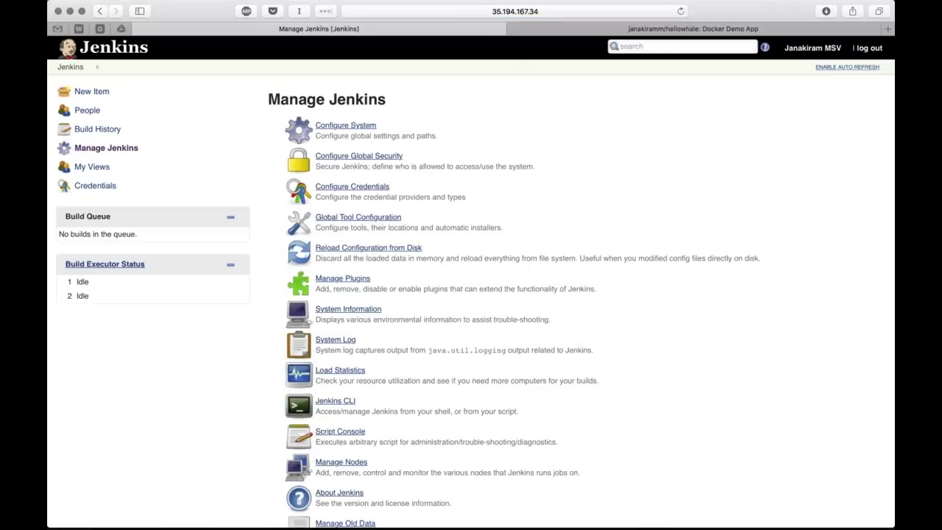
left_click(346, 125)
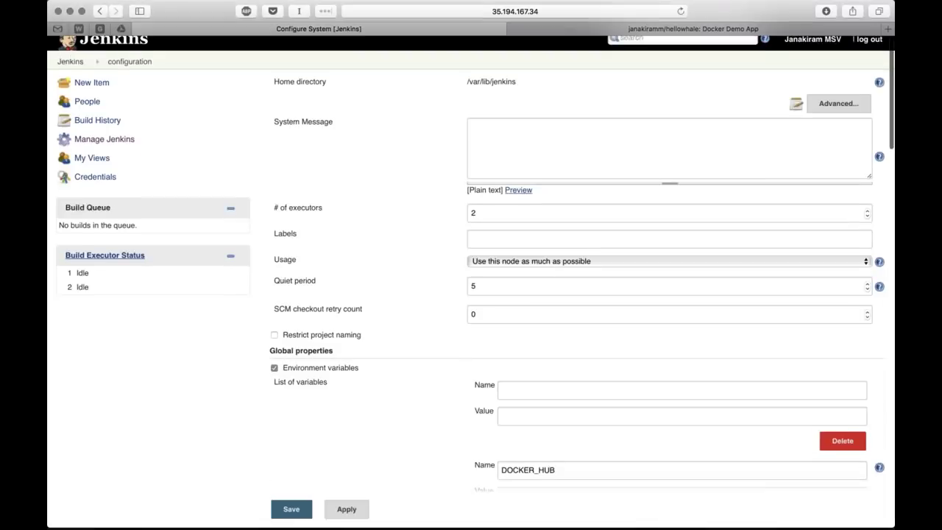
scroll(515, 294, "down", 5)
scroll(492, 179, "down", 3)
double_click(583, 195)
key("Tab")
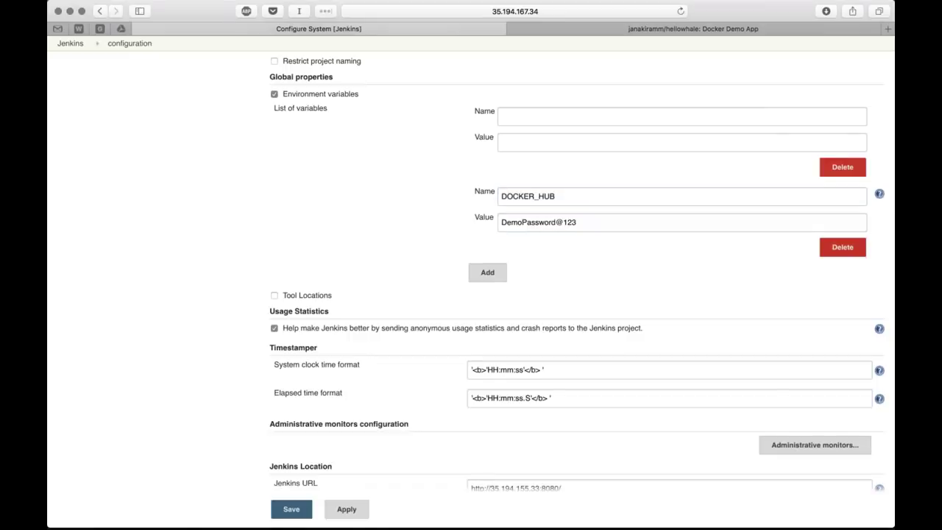
Scroll to Jenkins Location and place the cursor at the end of the Jenkins URL
scroll(582, 271, "down", 1)
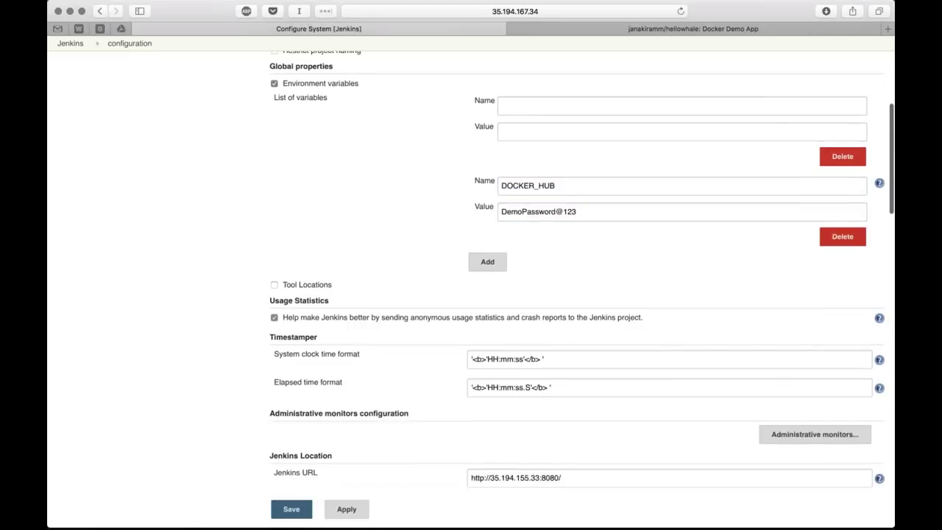
scroll(471, 294, "down", 2)
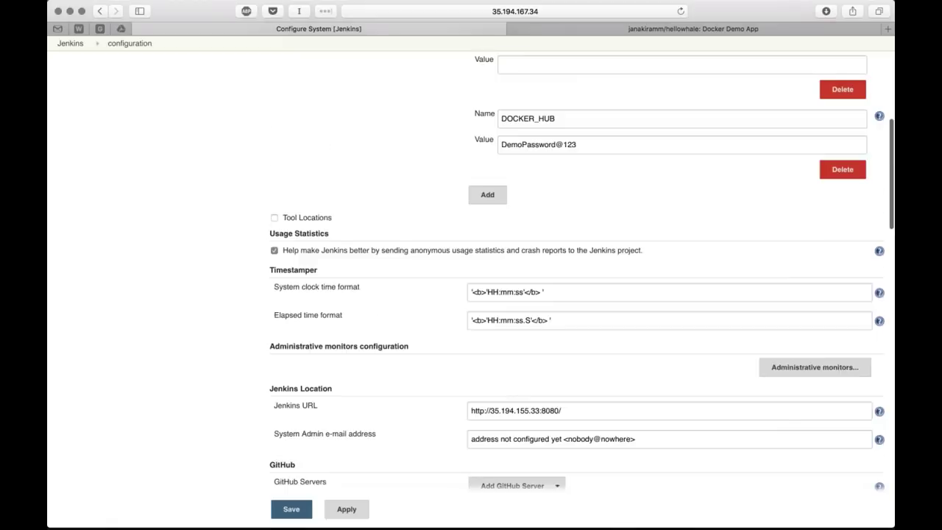
scroll(549, 306, "down", 3)
left_click(542, 324)
left_click(591, 325)
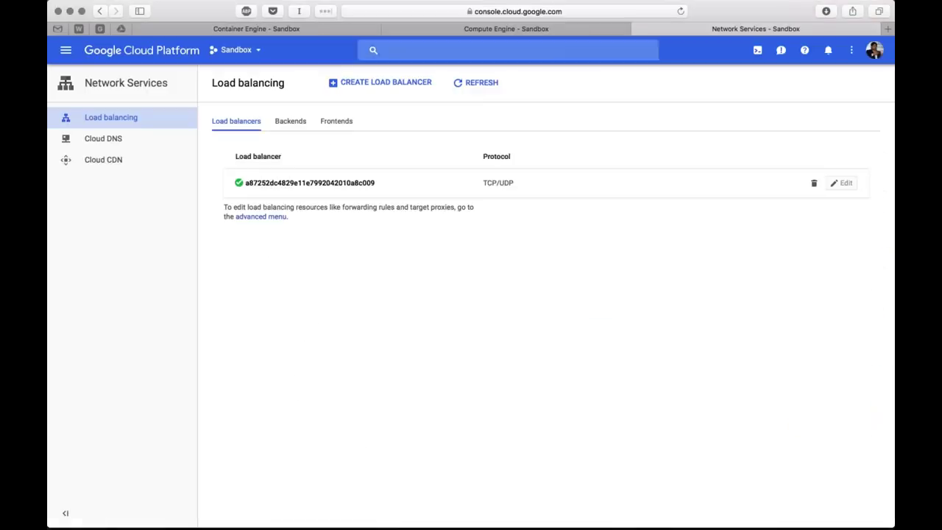
Copy the jenkins VM's external IP 35.194.167.34 from VM instances into the Jenkins URL
left_click(465, 29)
left_click_drag(581, 244, 628, 243)
key("super+c")
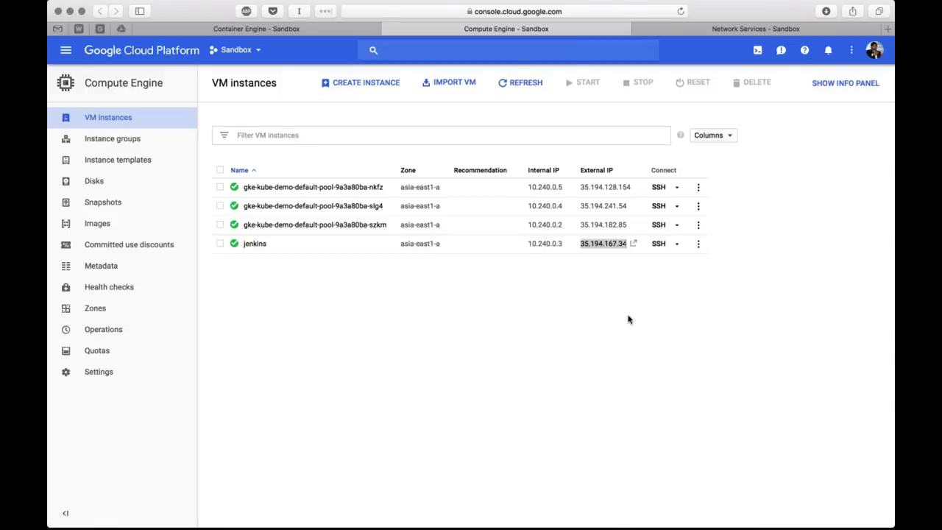
key("super+grave")
double_click(539, 324)
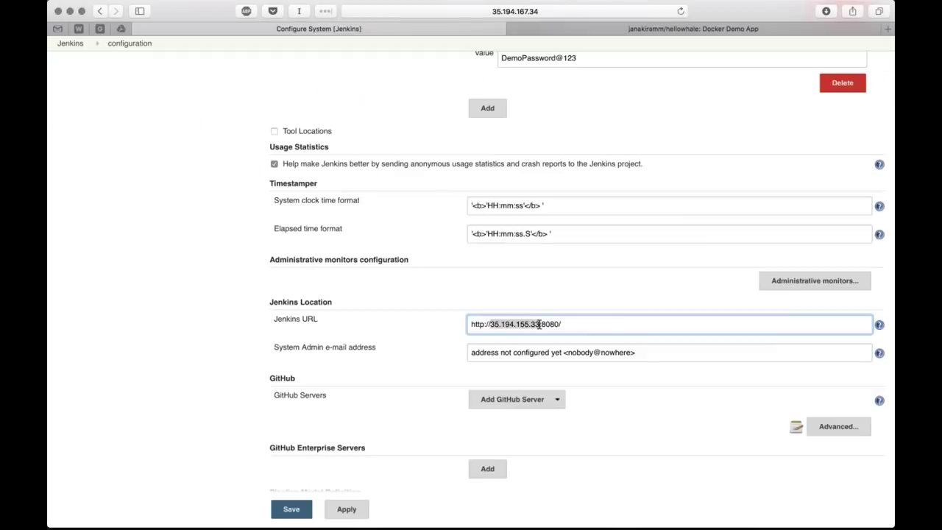
left_click(540, 324)
double_click(539, 324)
key("super+v")
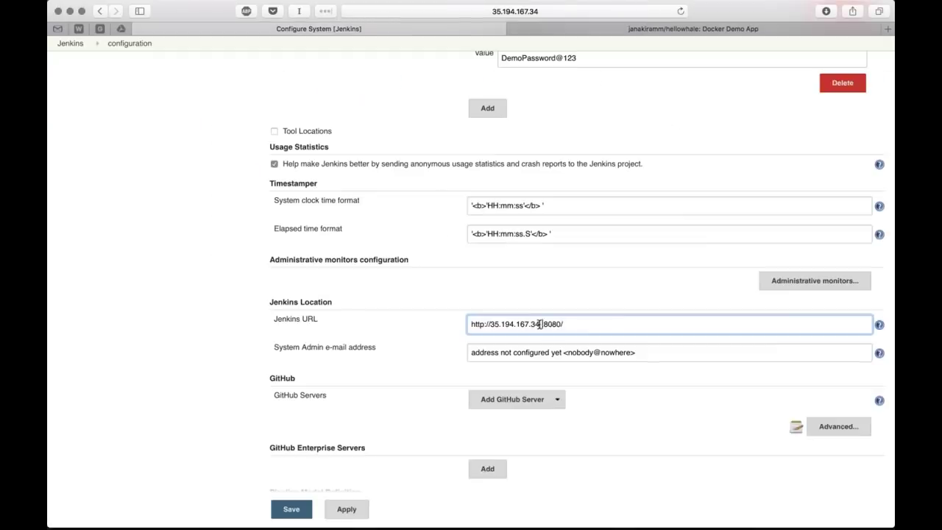
left_click(394, 346)
scroll(394, 346, "down", 5)
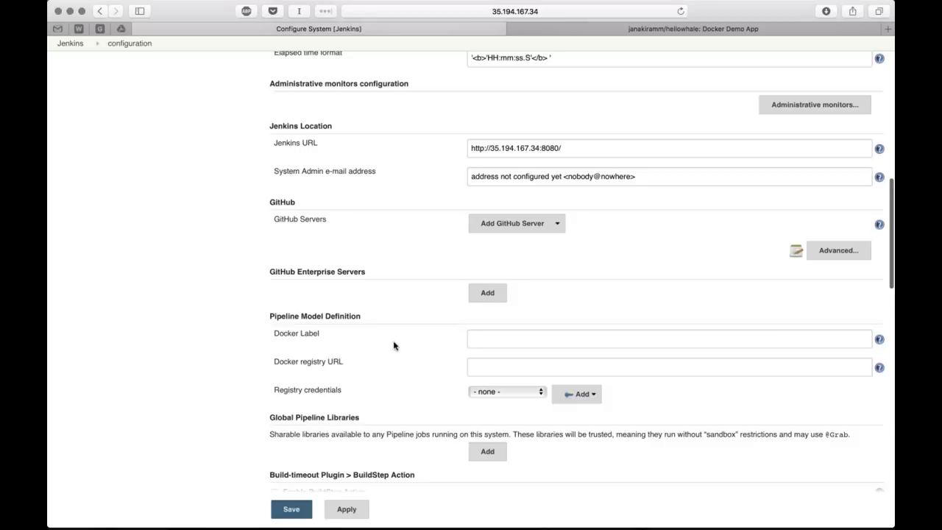
left_click(839, 251)
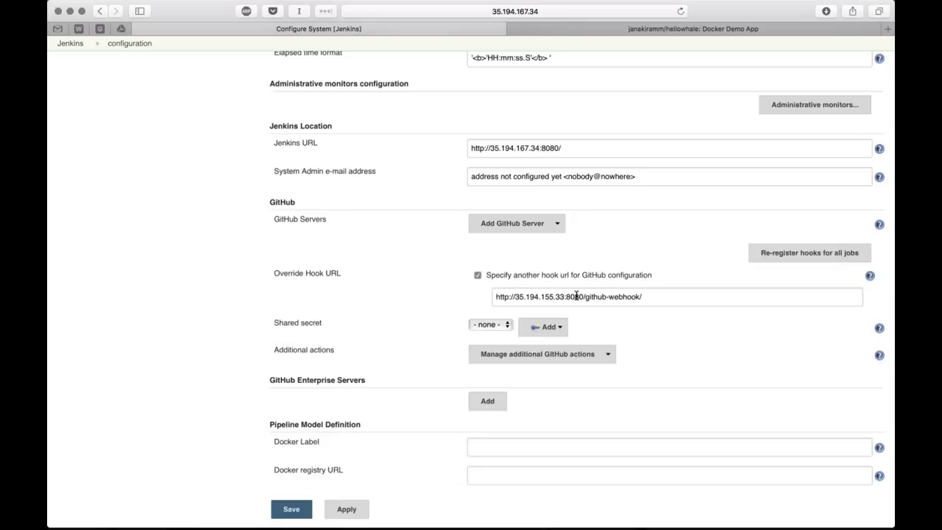
left_click(576, 297)
key("Left")
key("Left")
key("Left")
key("shift+Left")
key("shift+Left")
key("shift+Left")
key("shift+Left")
key("shift+Left")
key("shift+Left")
type("167.34")
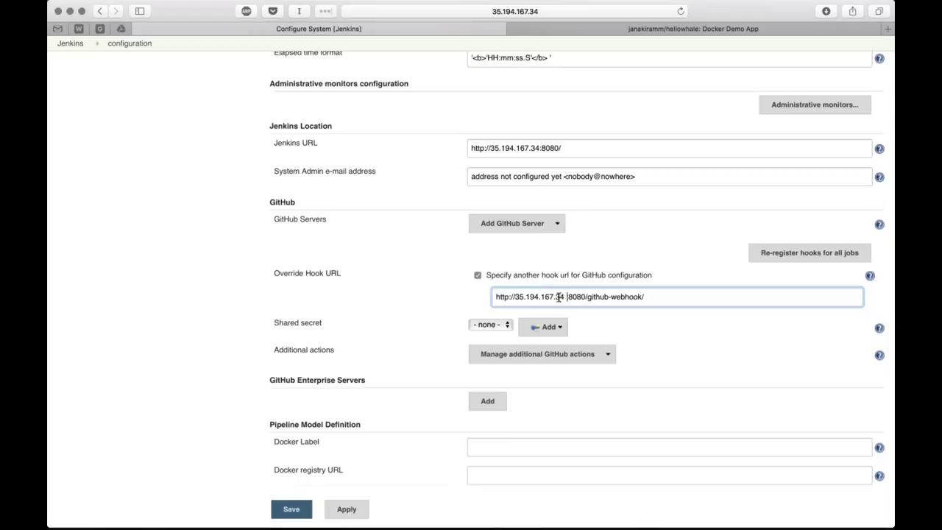
key("BackSpace")
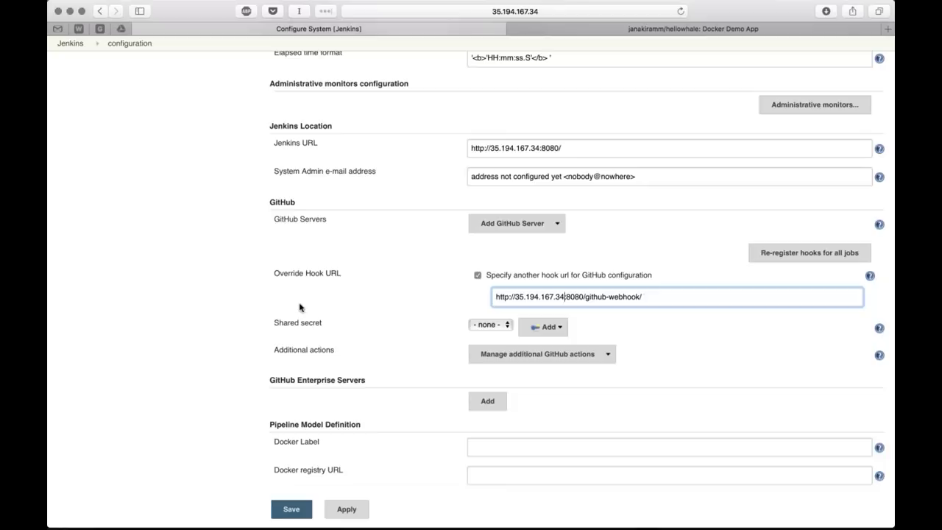
left_click(299, 308)
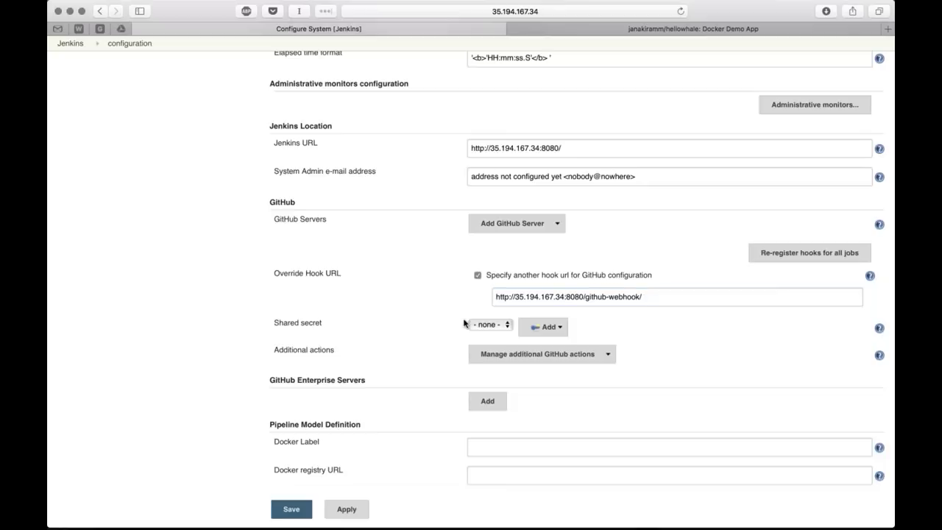
left_click(654, 297)
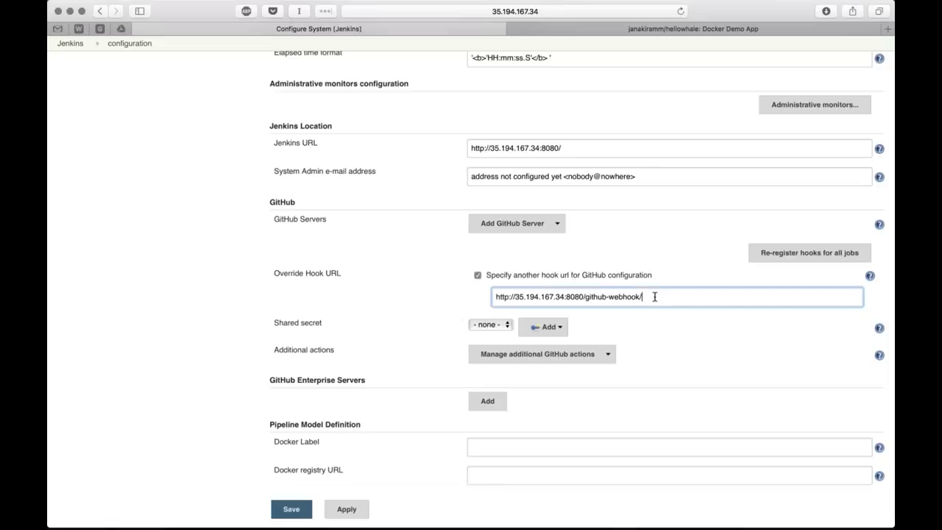
triple_click(654, 297)
left_click(654, 297)
left_click(240, 311)
scroll(239, 311, "down", 1)
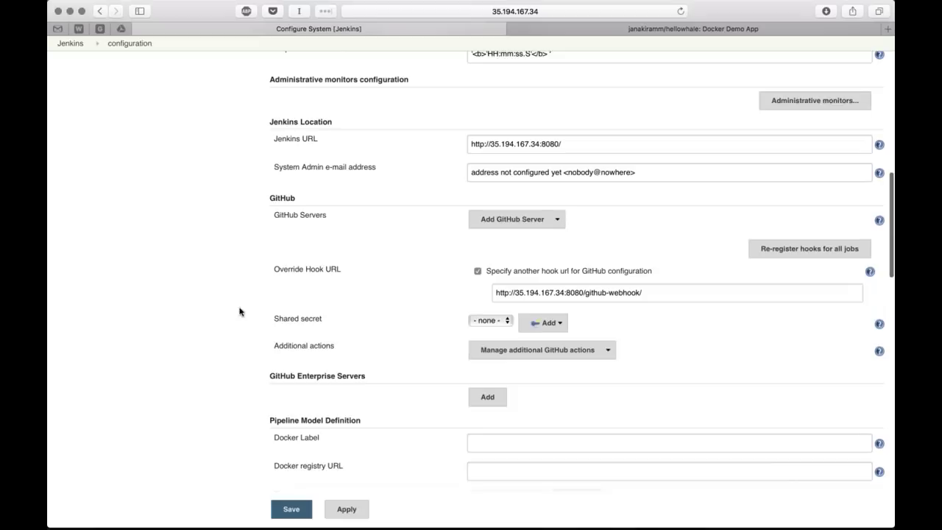
Review the DOCKER_HUB value, the Jenkins URL and the Override Hook URL
scroll(239, 312, "down", 5)
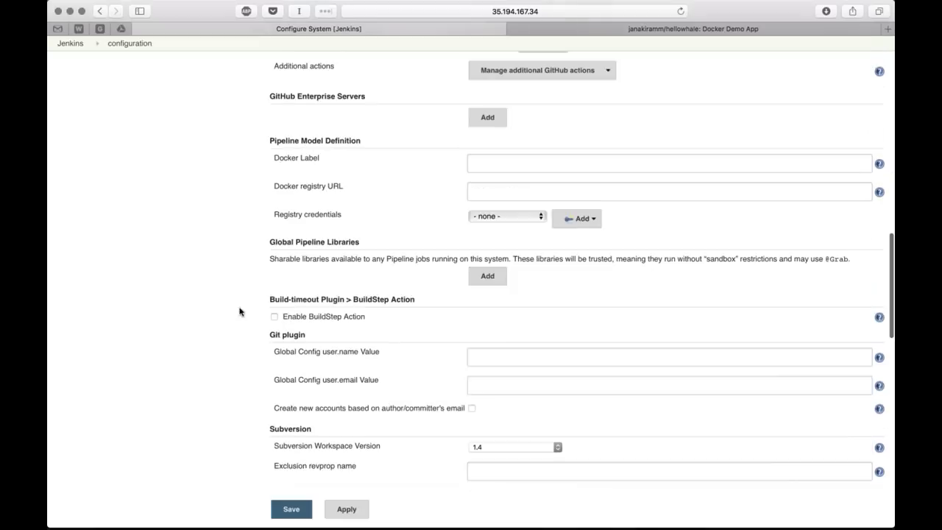
scroll(239, 311, "down", 3)
scroll(239, 311, "down", 4)
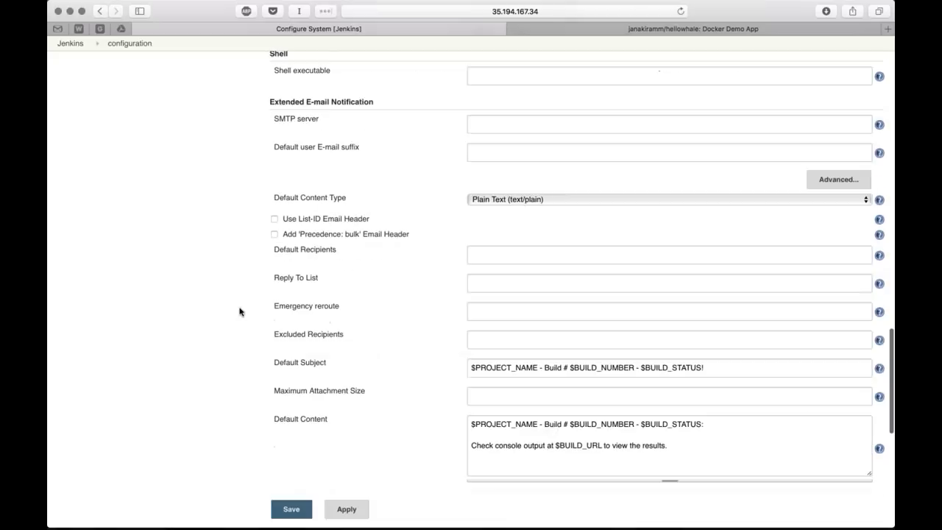
scroll(240, 312, "down", 5)
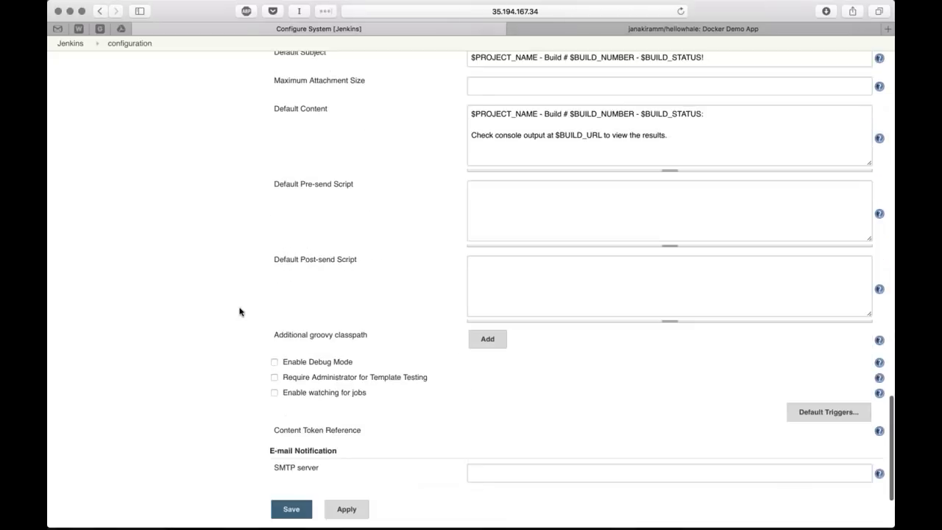
scroll(239, 312, "up", 10)
scroll(239, 311, "up", 9)
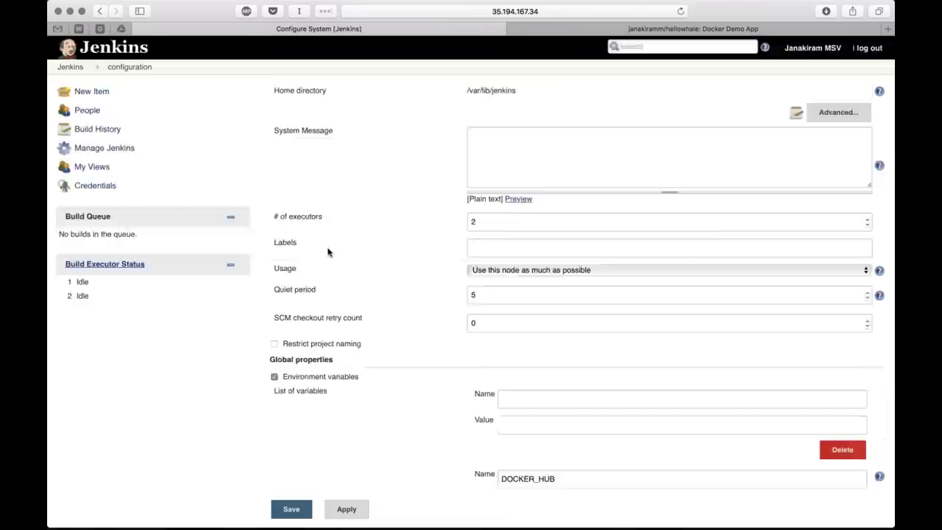
scroll(328, 252, "down", 5)
left_click(577, 187)
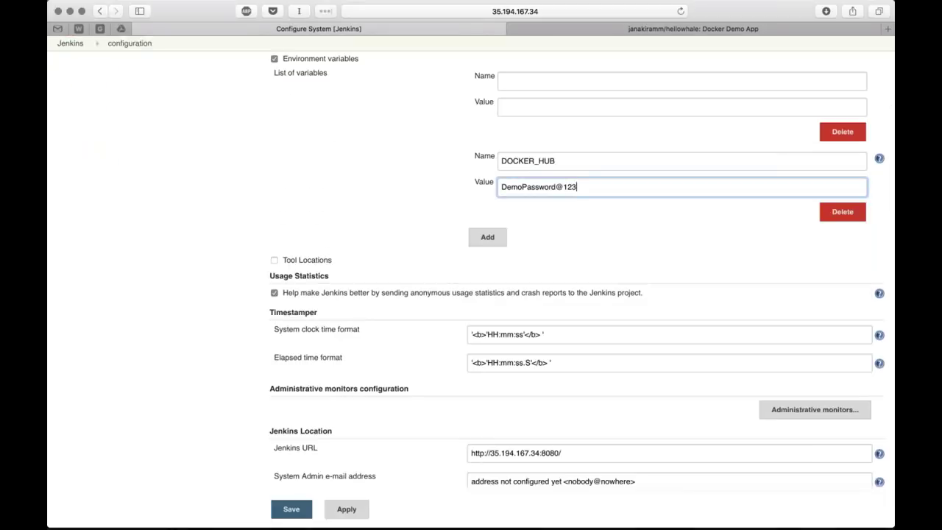
scroll(471, 294, "down", 5)
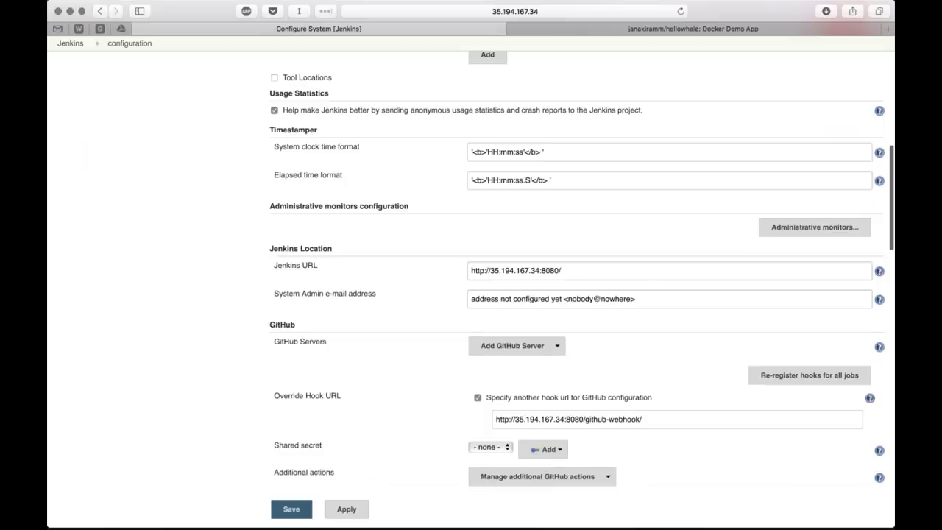
scroll(454, 118, "down", 4)
left_click(602, 131)
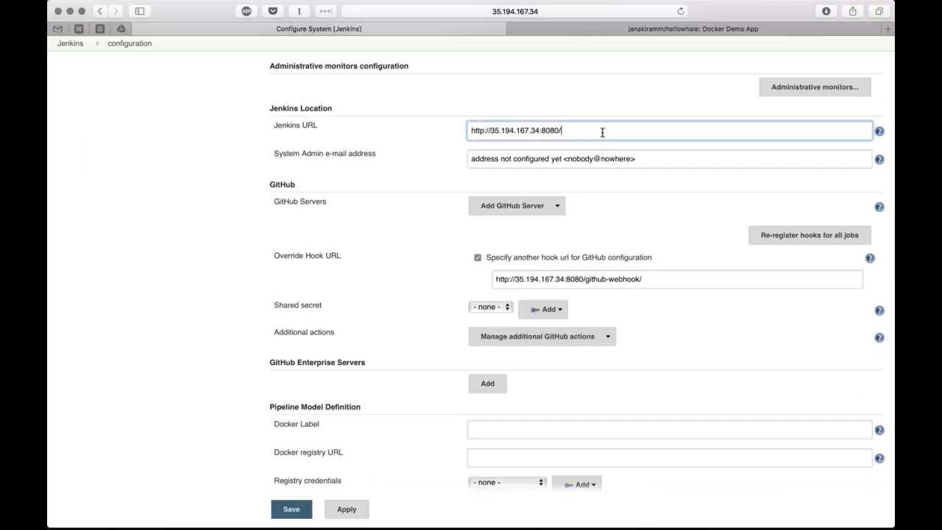
scroll(409, 279, "down", 5)
left_click(652, 120)
triple_click(652, 120)
left_click(652, 120)
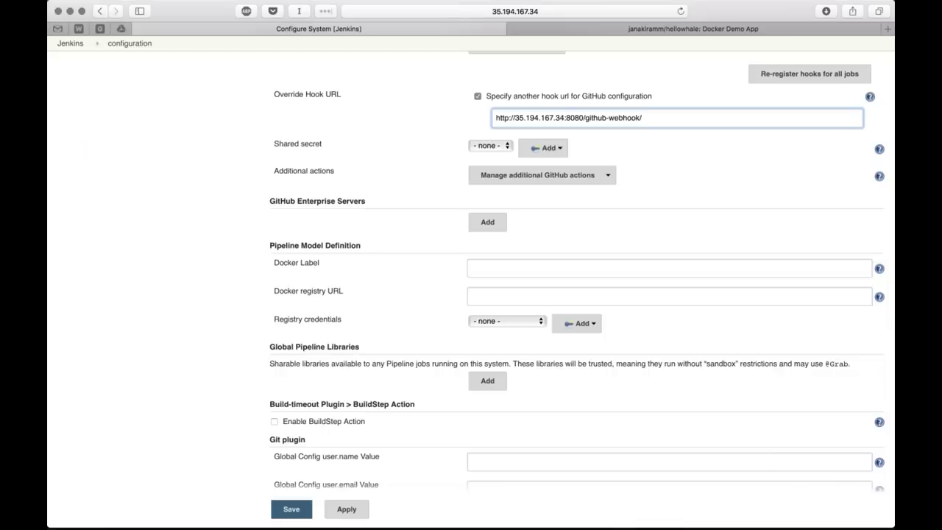
Save the updated system configuration
scroll(379, 315, "down", 1)
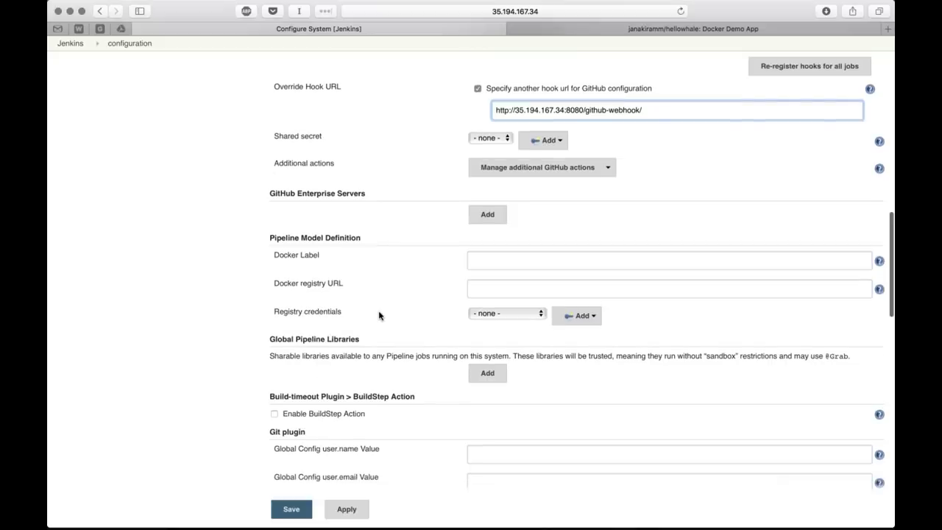
scroll(379, 316, "down", 5)
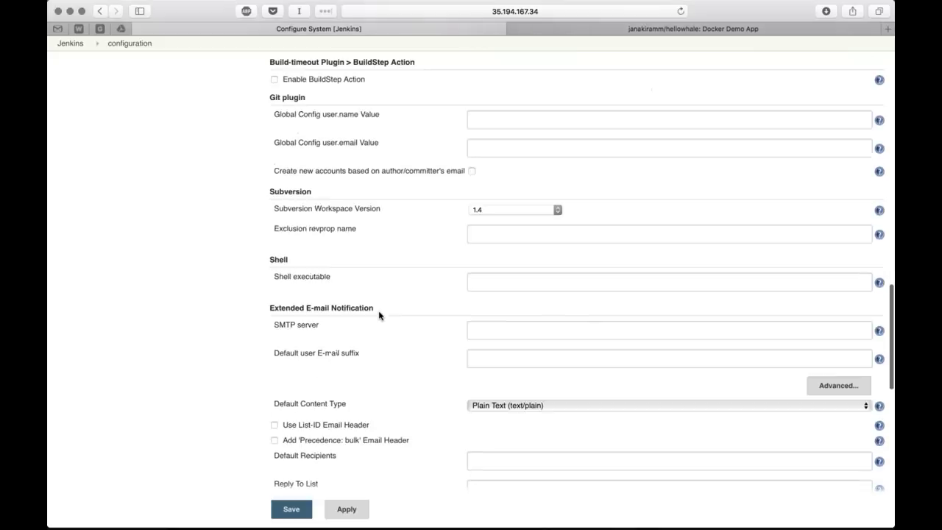
scroll(379, 315, "down", 4)
left_click(282, 511)
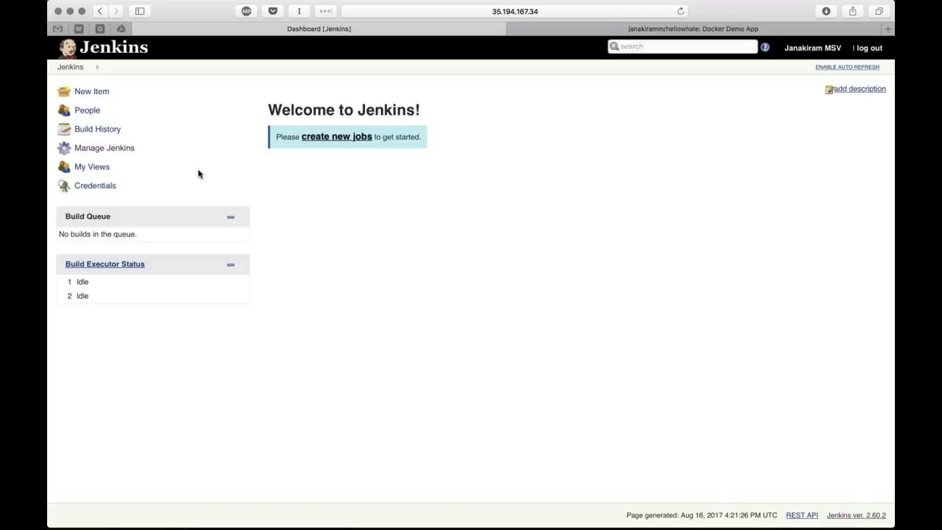
Copy the GitHub Override Hook URL from the Configure System page
left_click(104, 148)
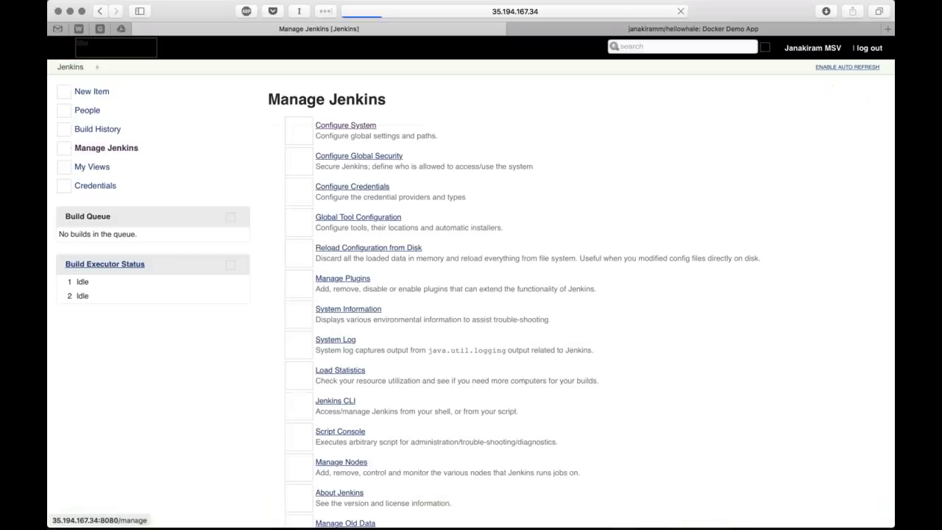
left_click(345, 125)
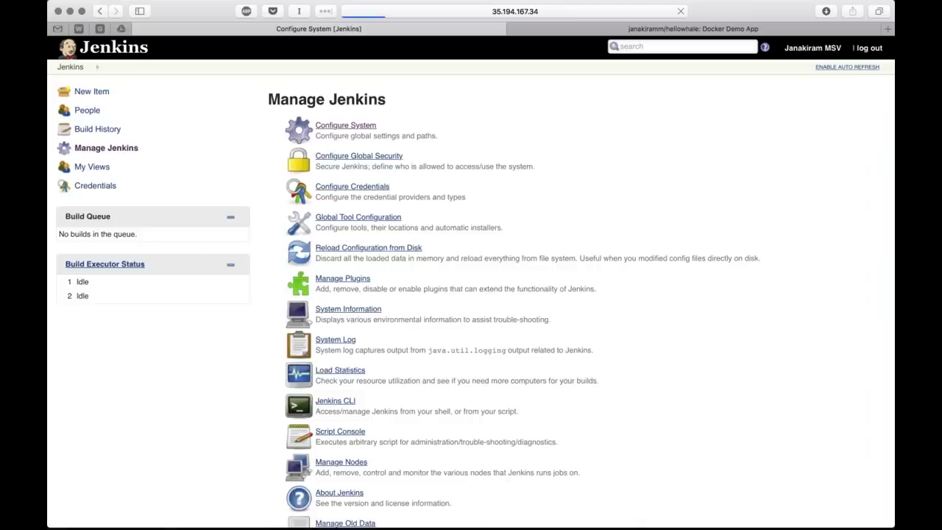
scroll(471, 295, "down", 10)
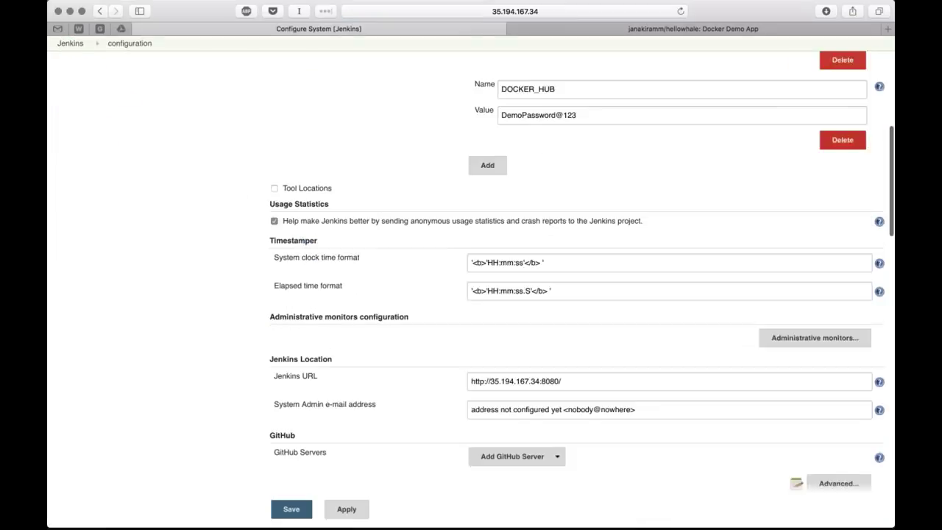
scroll(519, 342, "down", 5)
scroll(518, 342, "down", 15)
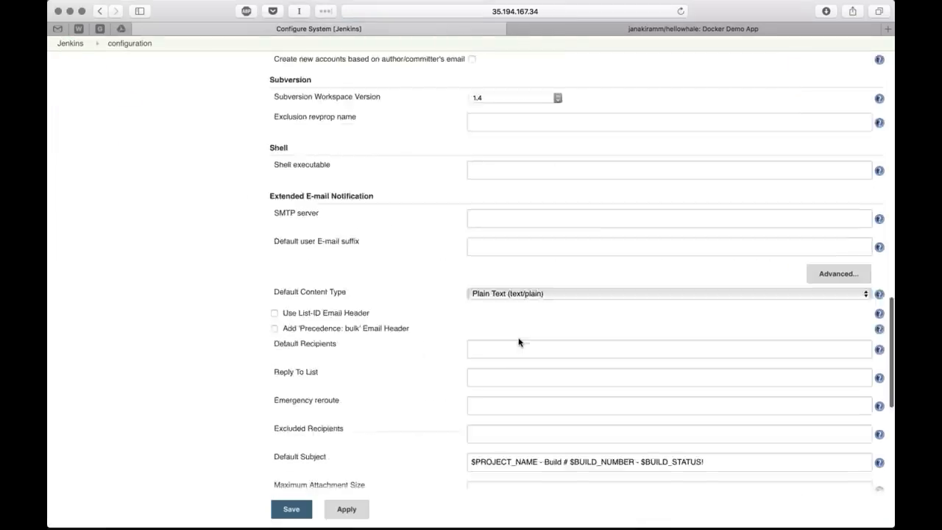
scroll(471, 294, "up", 6)
scroll(471, 294, "up", 15)
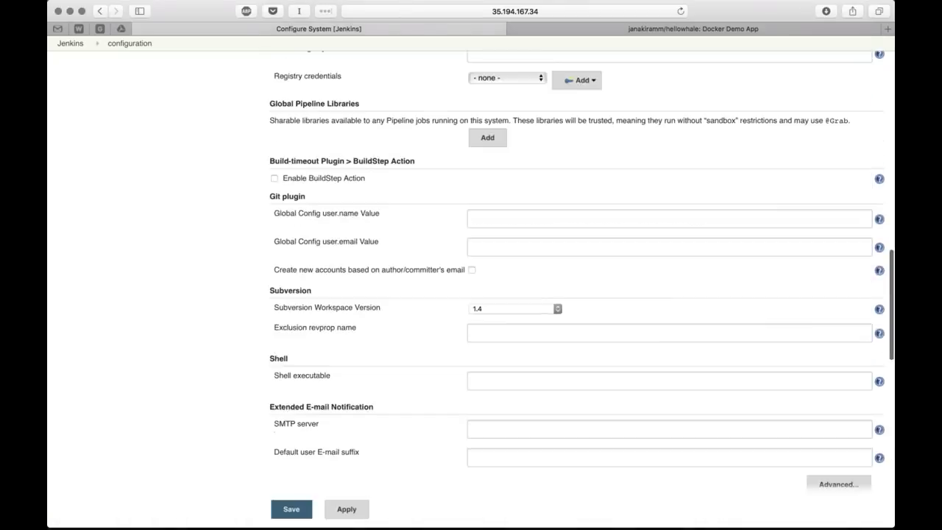
scroll(581, 272, "down", 1)
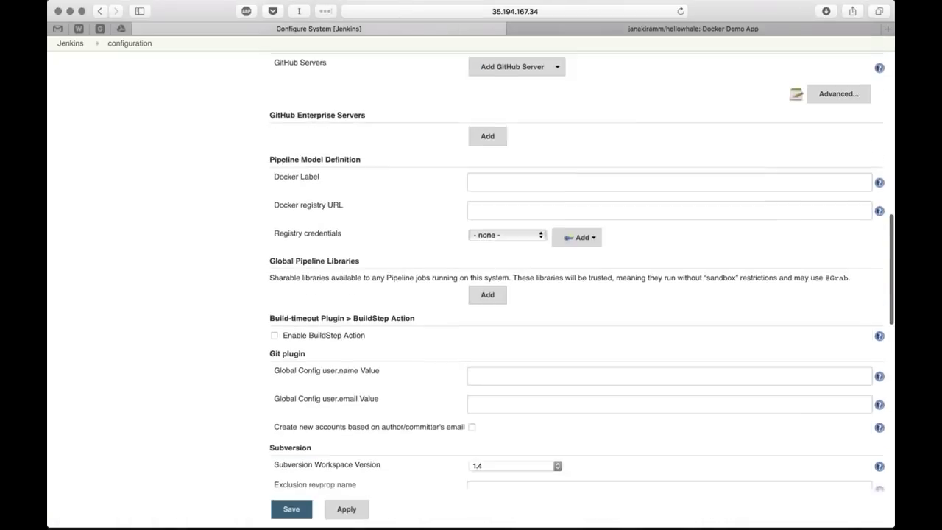
scroll(744, 233, "up", 4)
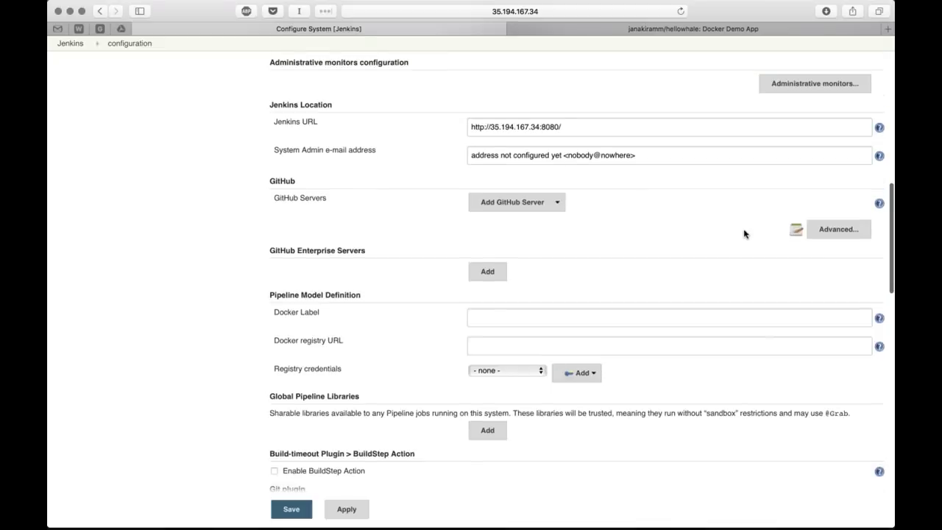
left_click(838, 229)
left_click(659, 272)
key("super+a")
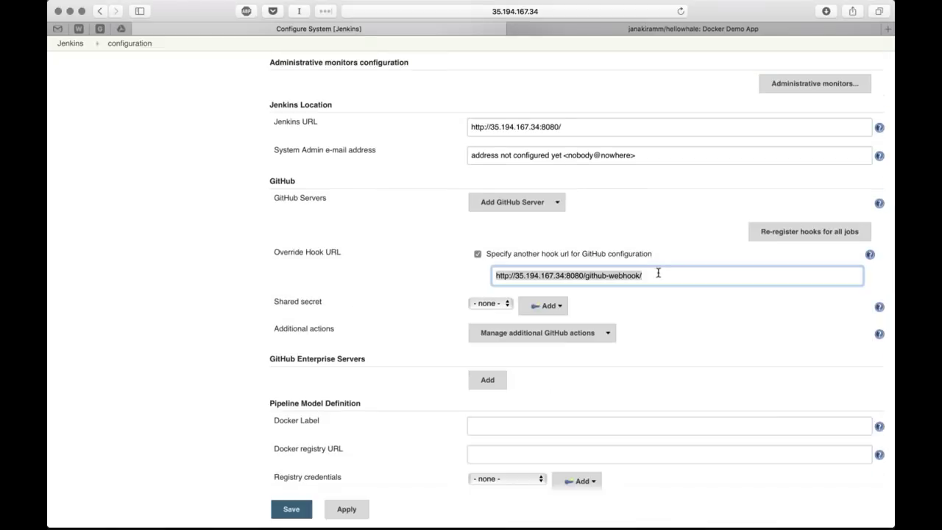
key("super+c")
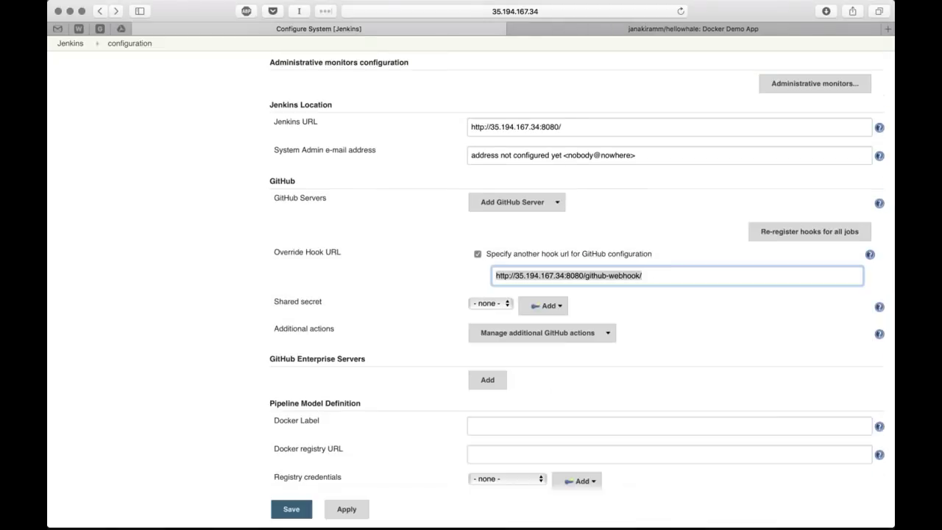
Leave the configuration and bring up the hellowhale repository on GitHub
key("super+[")
left_click(92, 91)
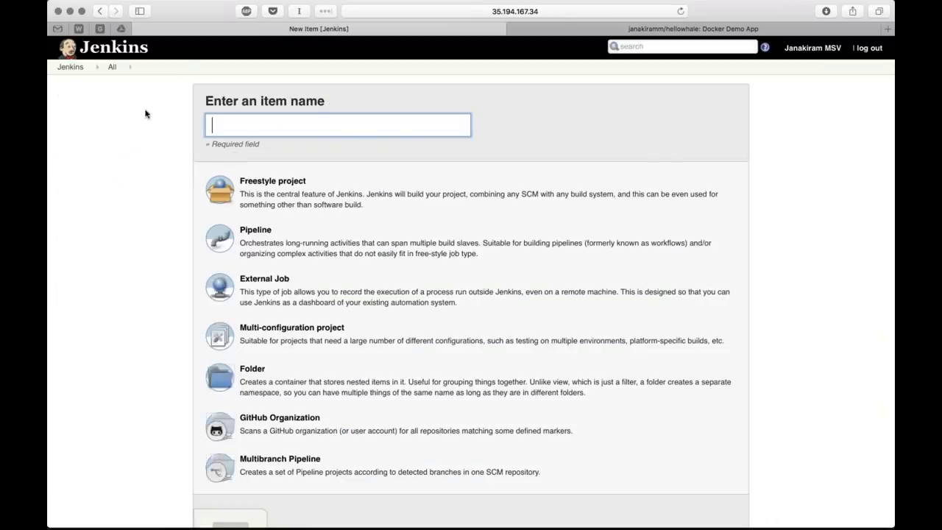
key("super+[")
key("super+[")
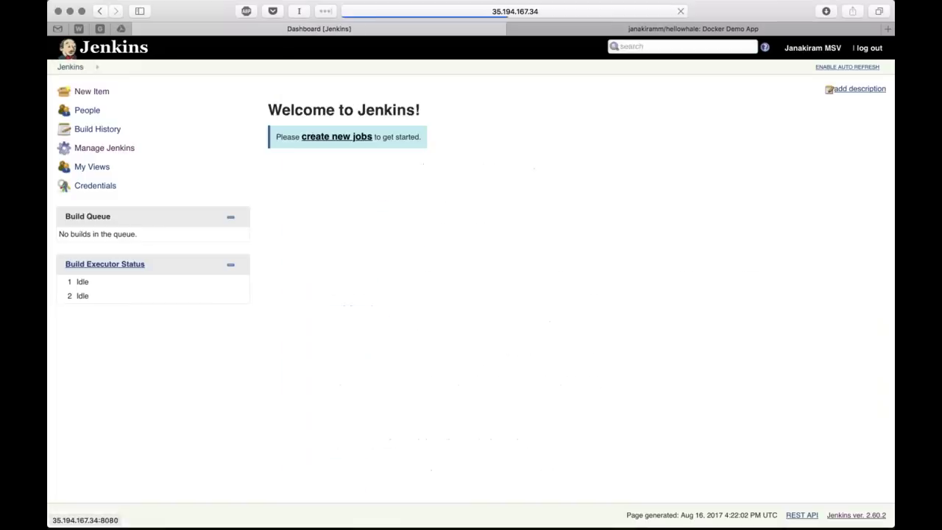
left_click(738, 27)
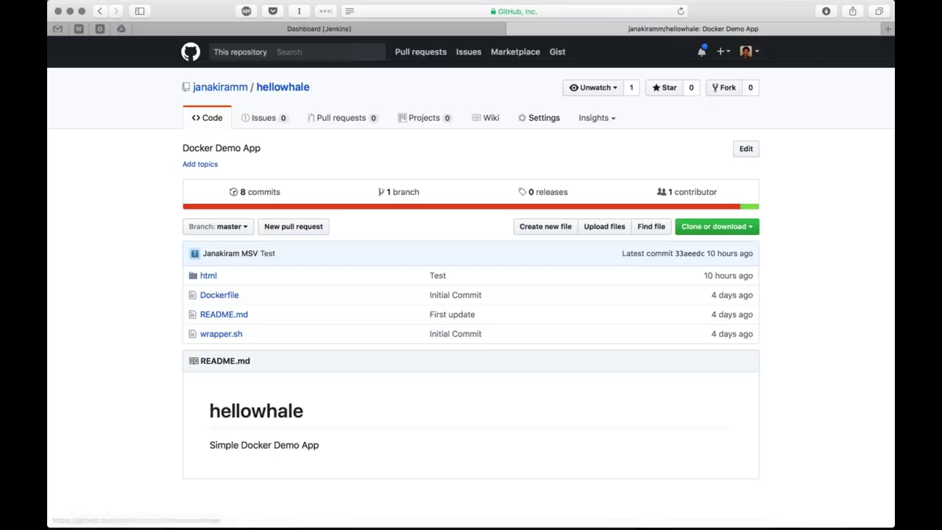
In the repository's Integrations & services, add a service filtered by 'jen': Jenkins (GitHub plugin)
left_click(539, 118)
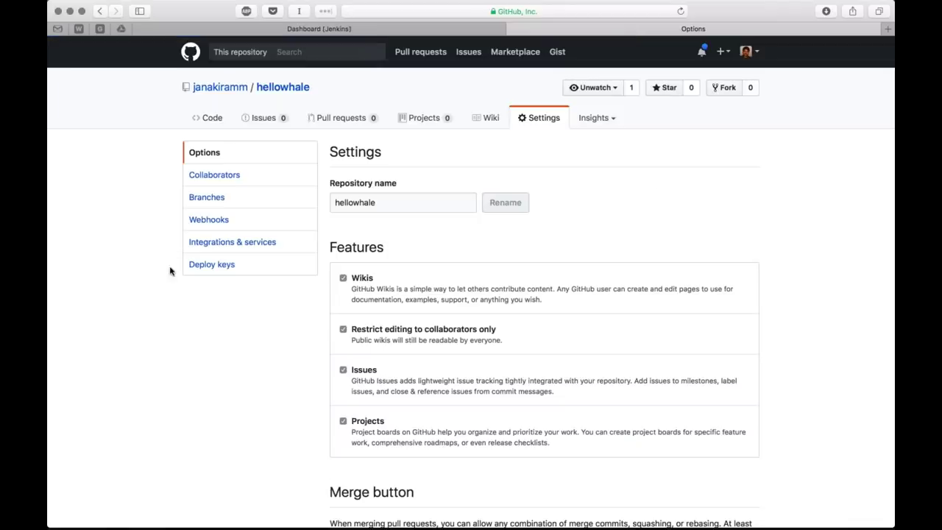
left_click(224, 242)
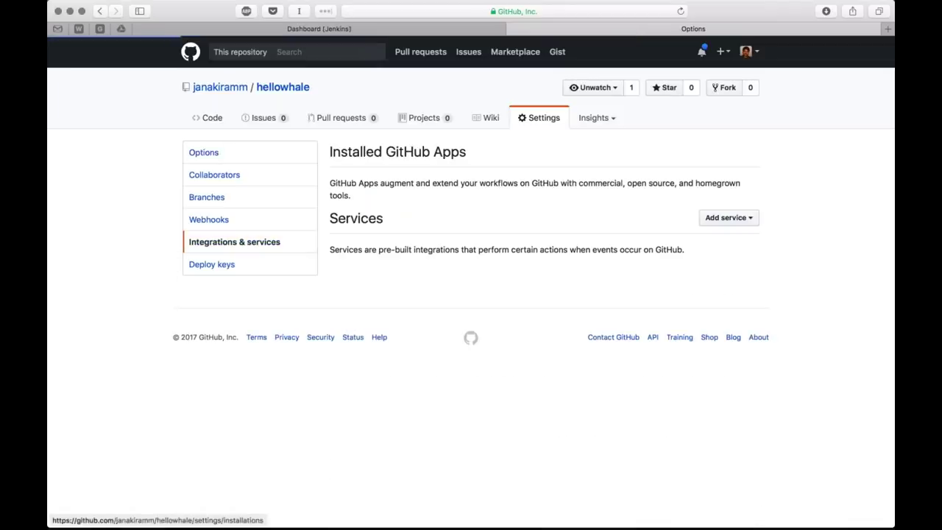
left_click(727, 217)
type("jen")
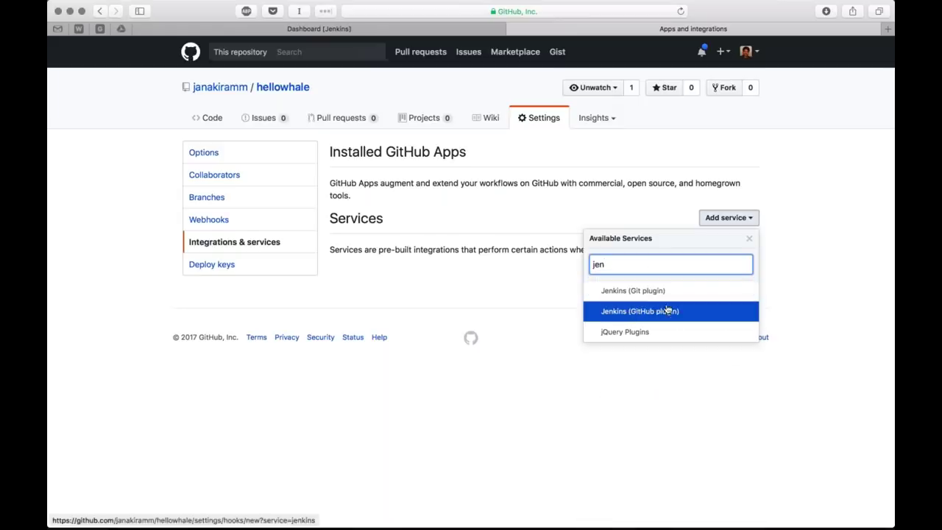
left_click(668, 310)
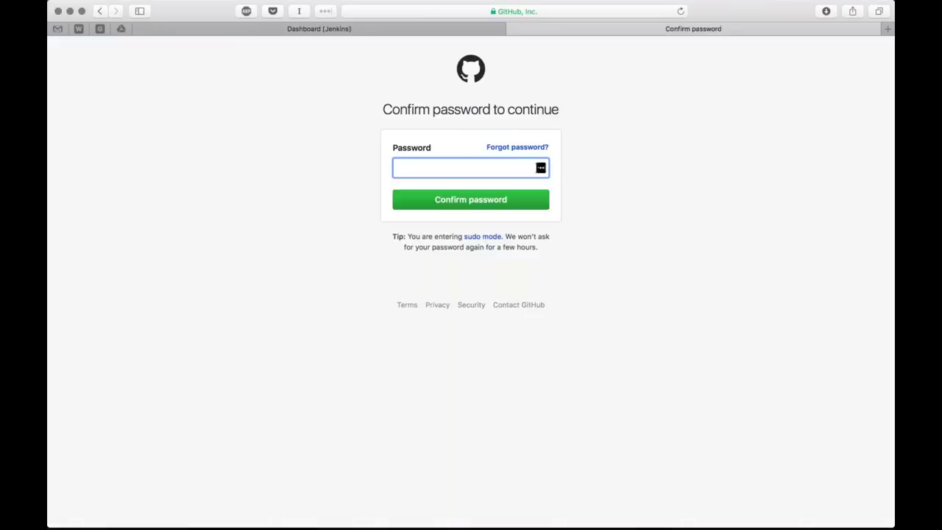
Confirm the GitHub account password via LastPass, then paste the webhook URL into the hook url
left_click(325, 11)
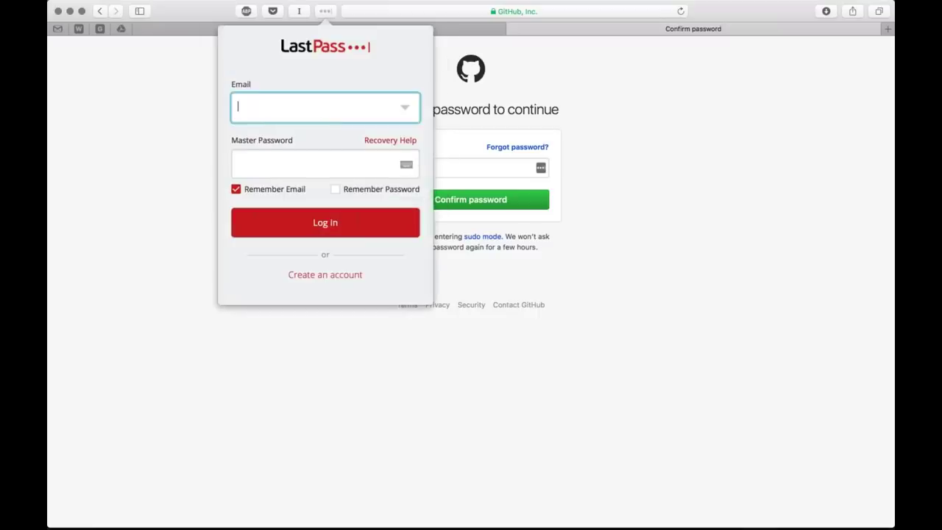
type("**************")
key("Return")
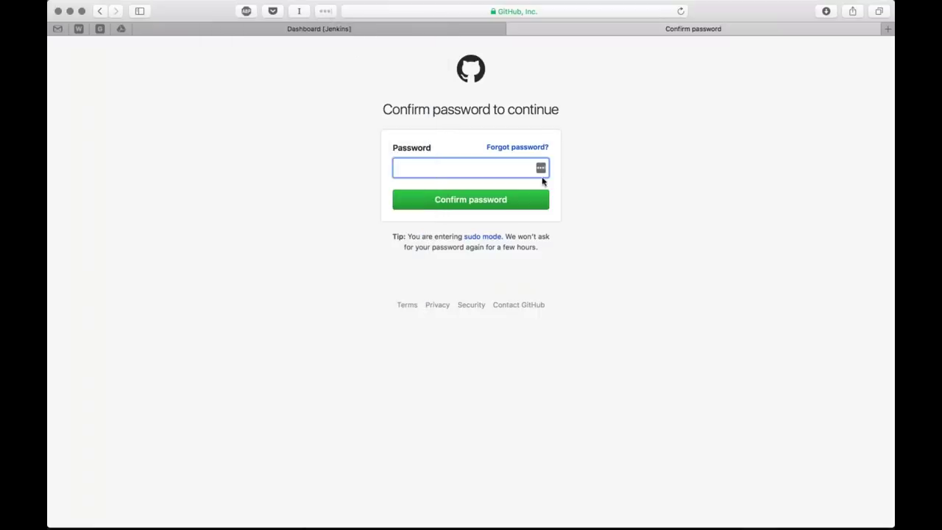
type("***")
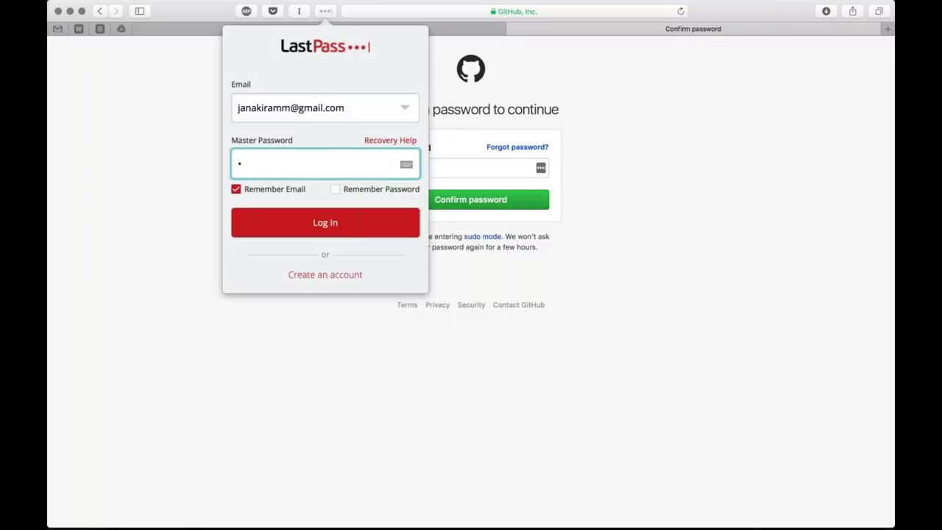
type("**********")
key("Return")
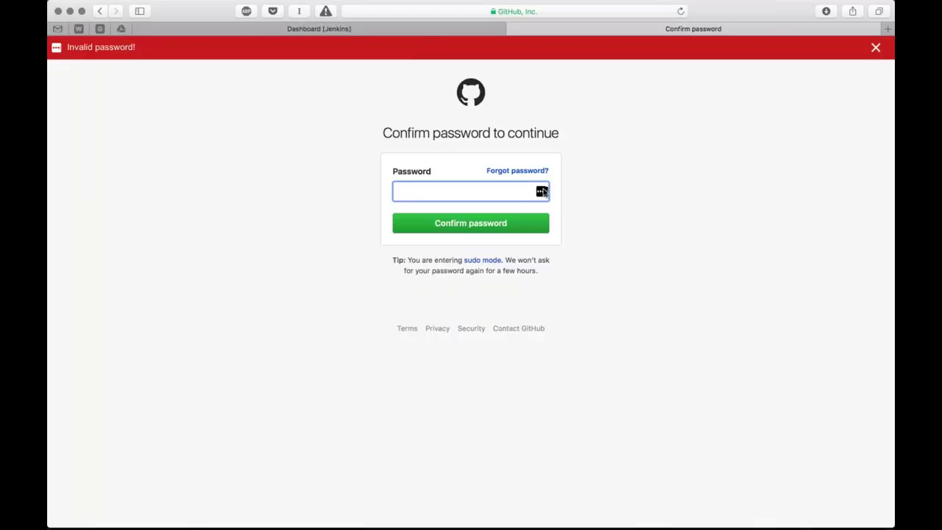
key("Return")
type("************")
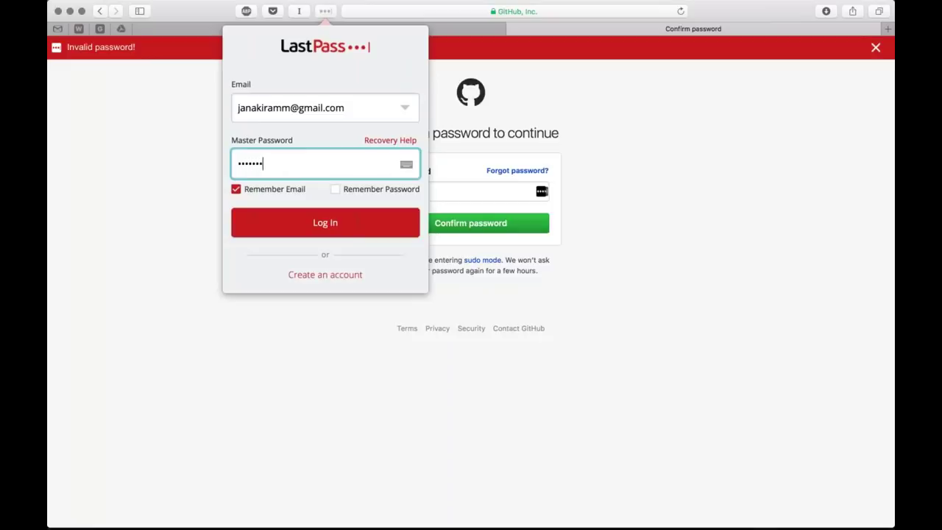
key("Return")
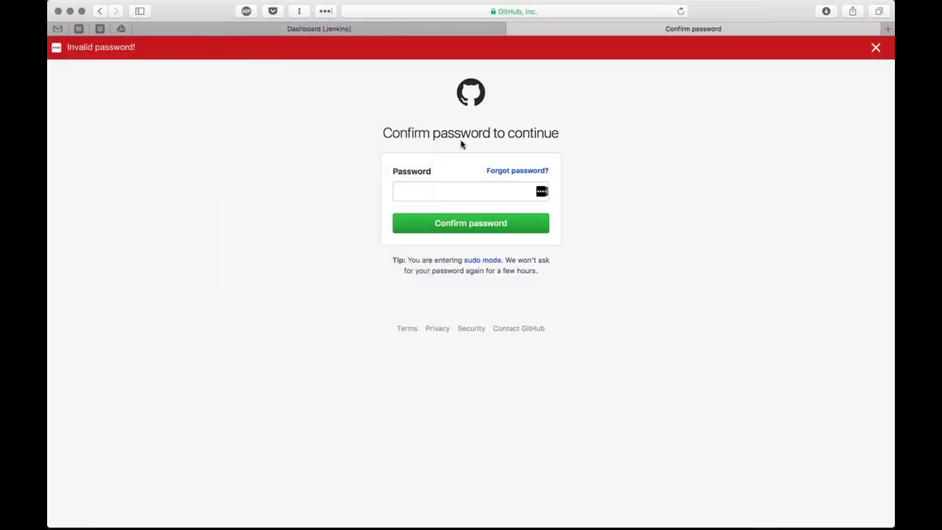
left_click(542, 168)
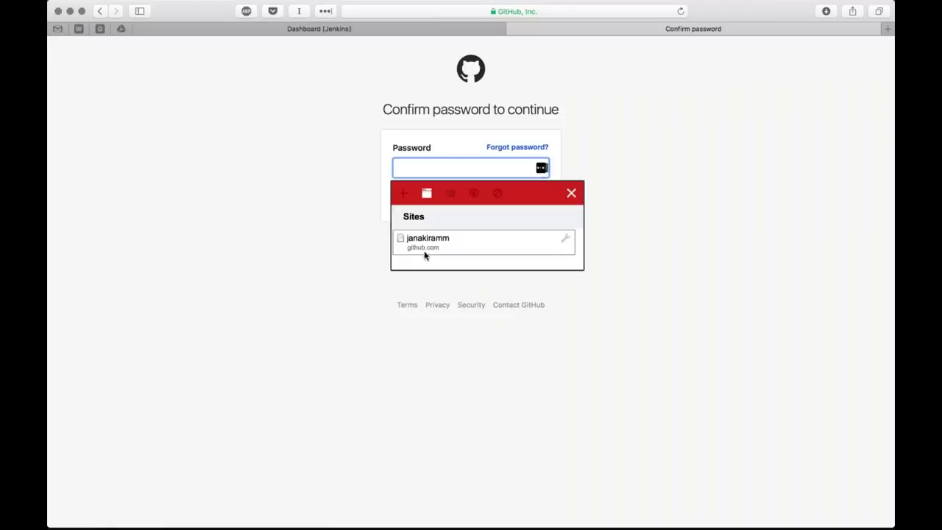
left_click(426, 245)
type("**************")
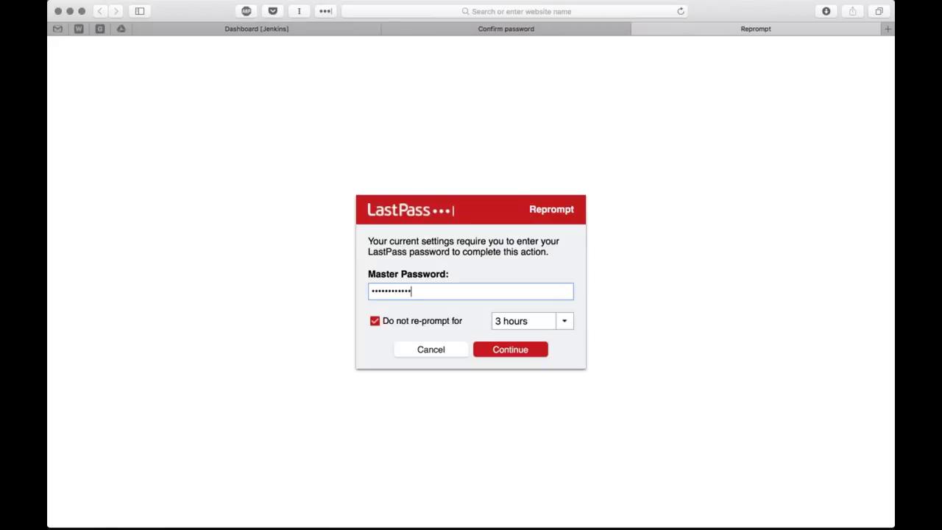
key("Return")
key("Return")
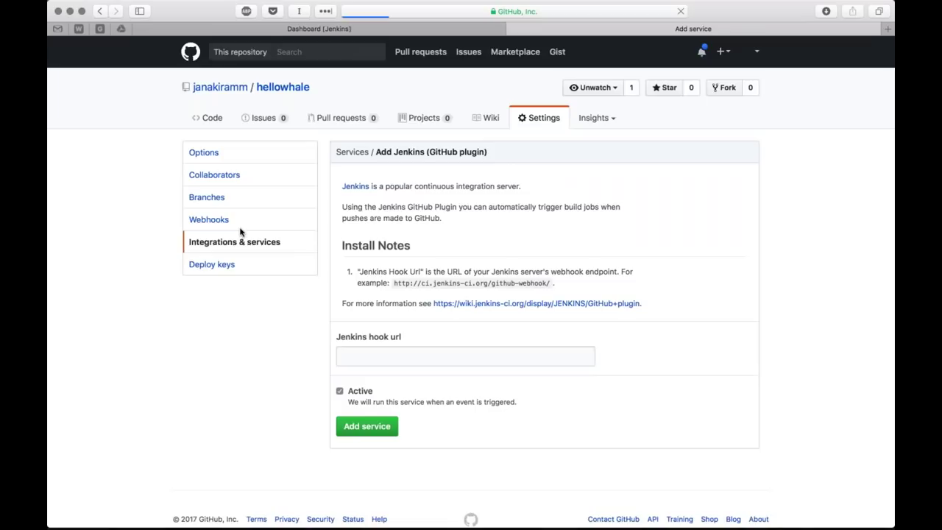
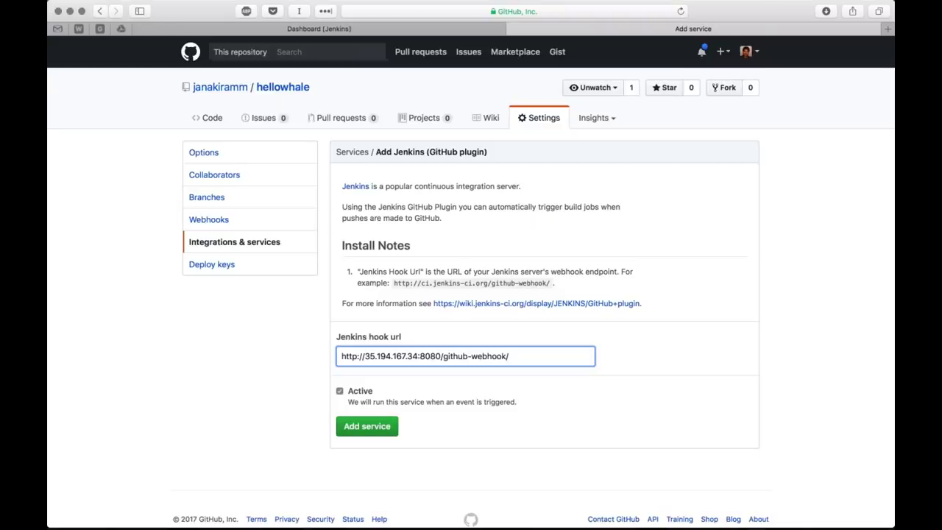
Add the Jenkins (GitHub plugin) service to hellowhale and go back to the Jenkins dashboard
left_click(367, 426)
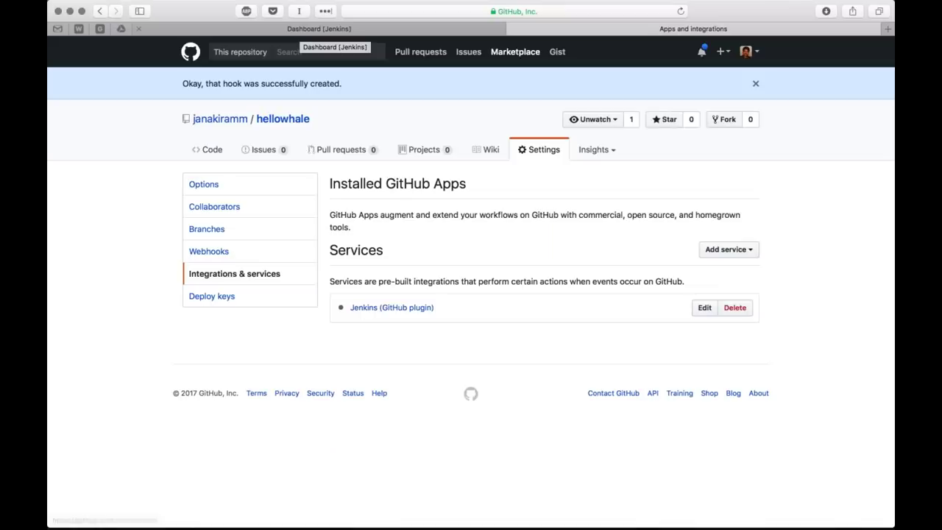
left_click(319, 29)
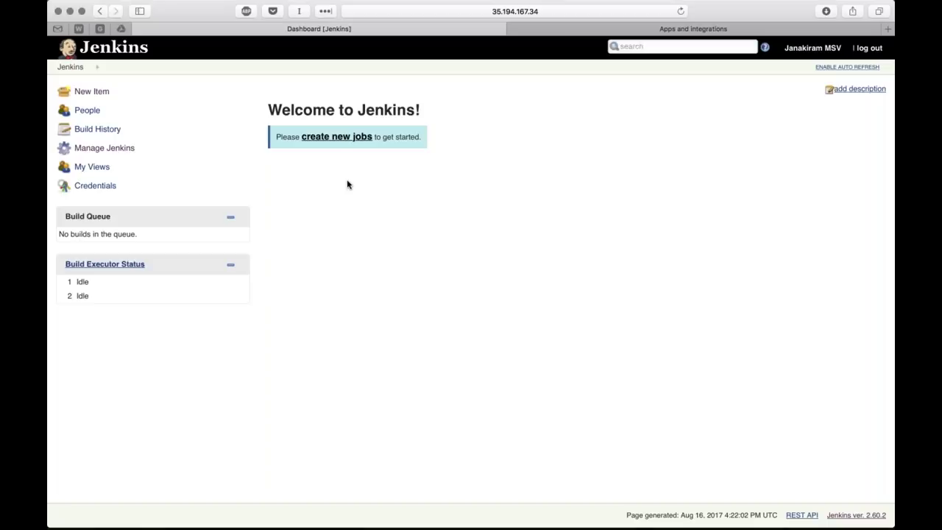
Create a new Freestyle project named 'hellowhale'
left_click(339, 138)
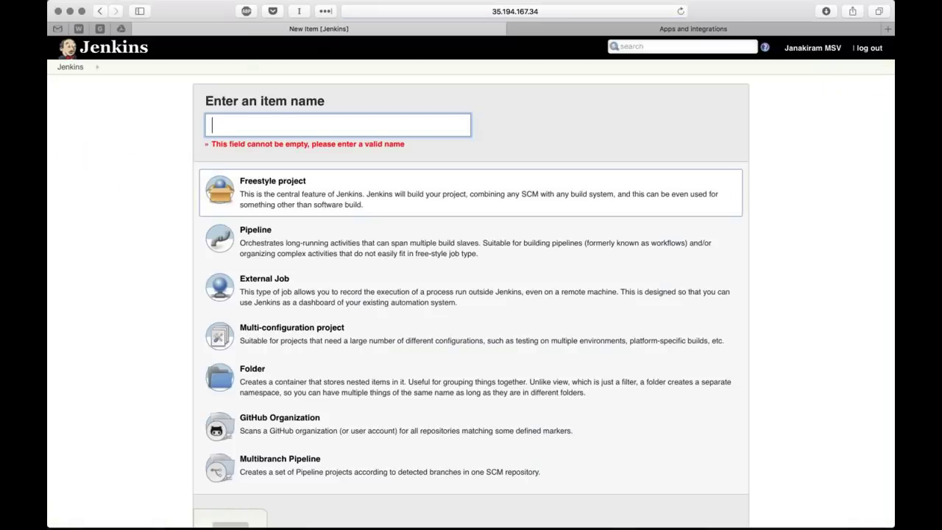
type("hellowhale")
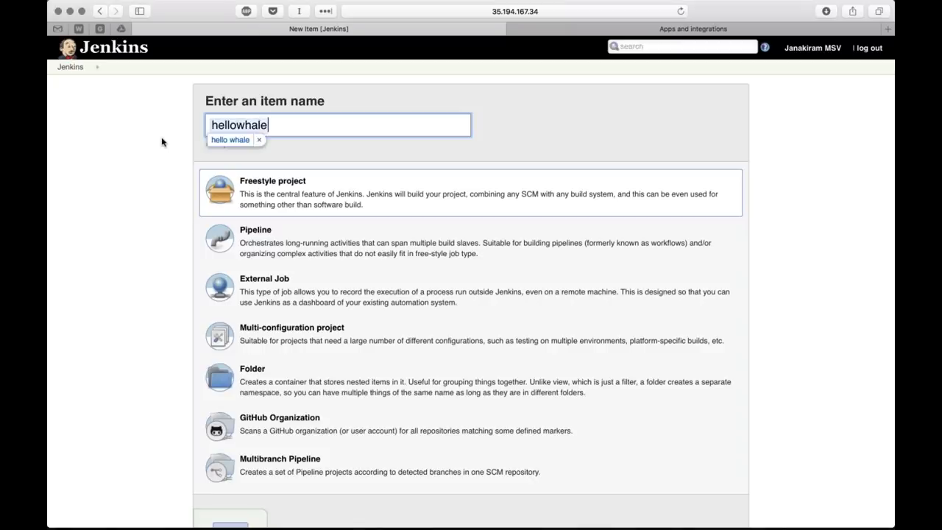
scroll(471, 295, "down", 3)
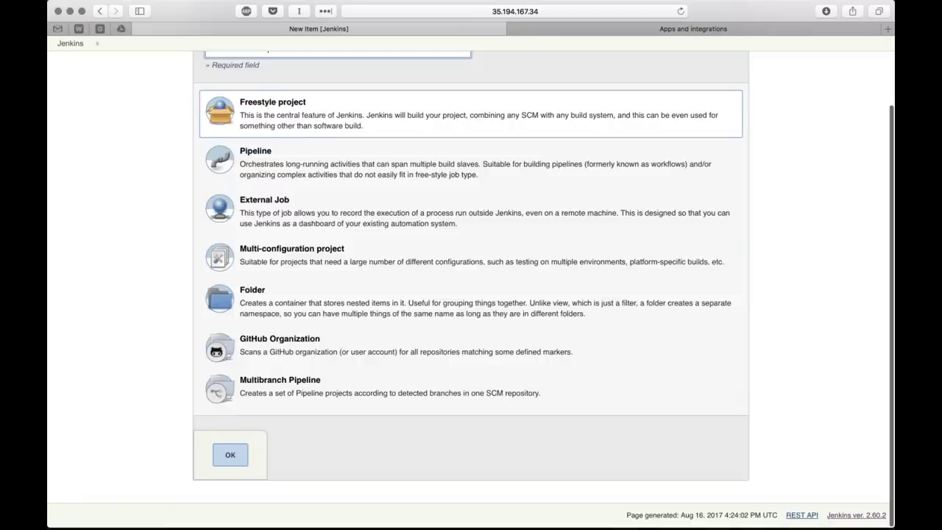
scroll(471, 295, "up", 3)
scroll(471, 294, "down", 1)
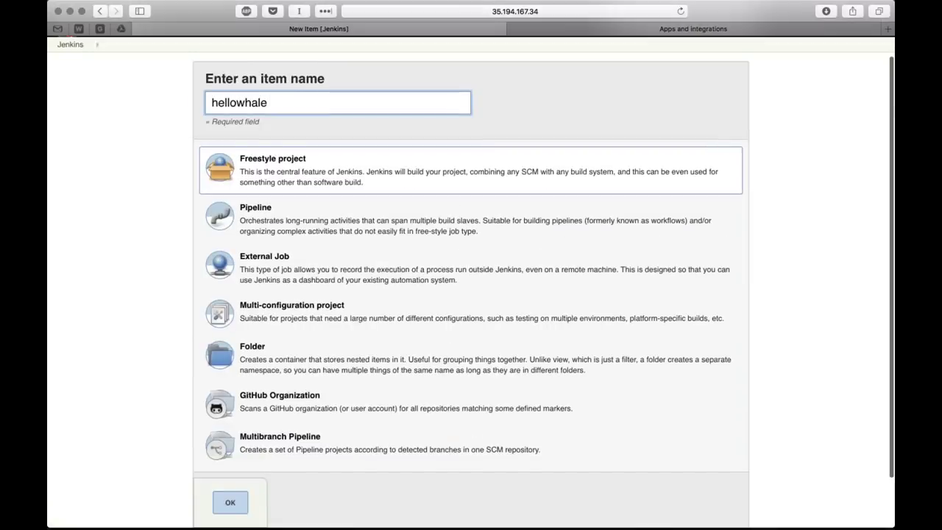
scroll(230, 455, "down", 2)
left_click(231, 455)
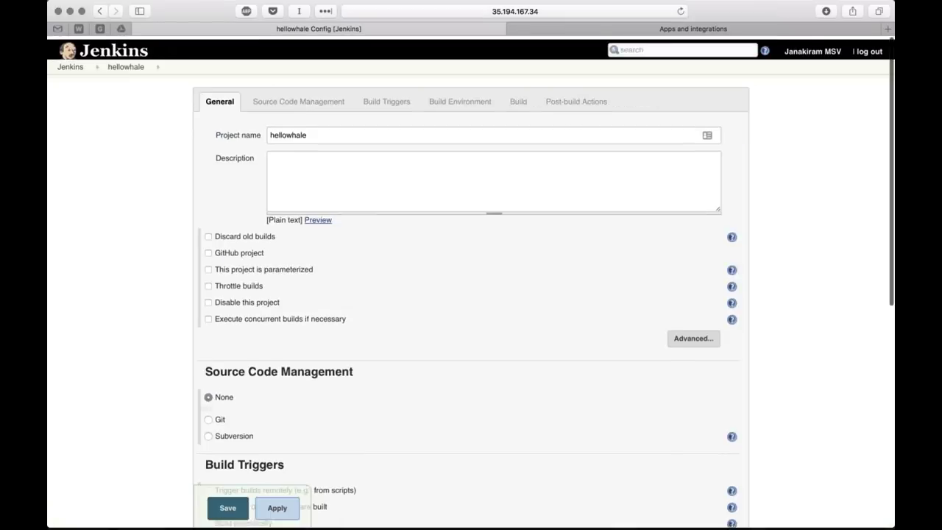
scroll(185, 241, "down", 1)
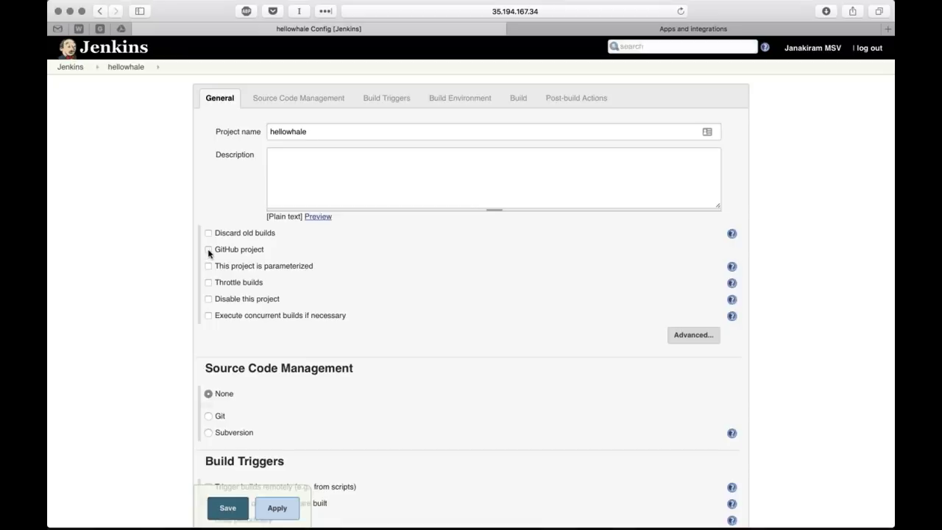
left_click(209, 250)
left_click(309, 269)
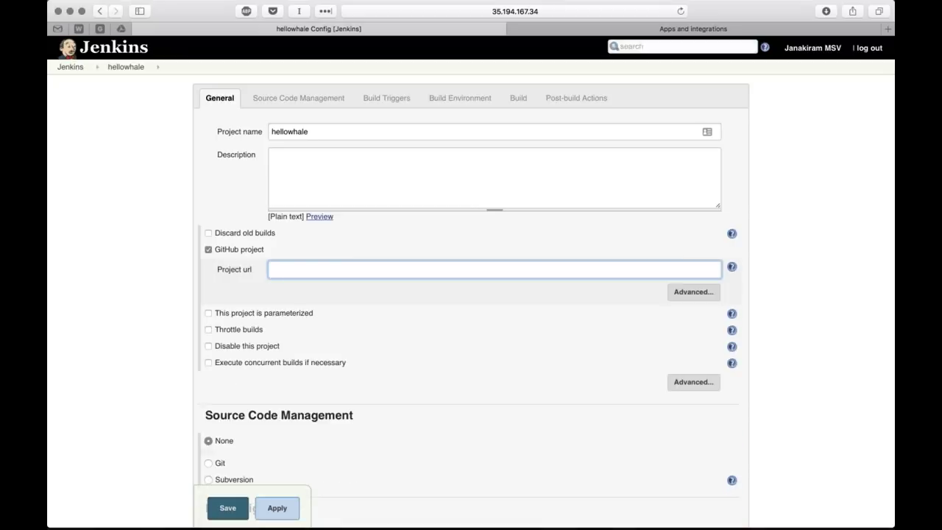
left_click(663, 30)
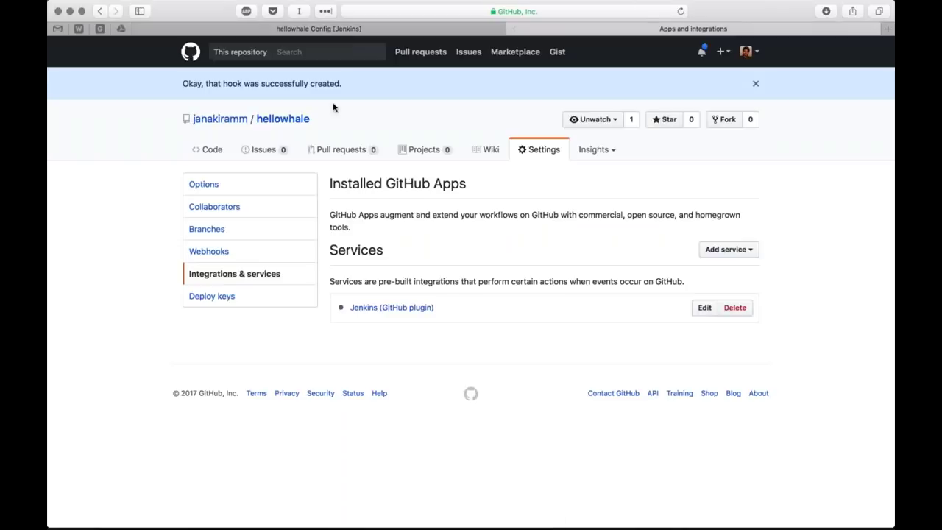
left_click(283, 118)
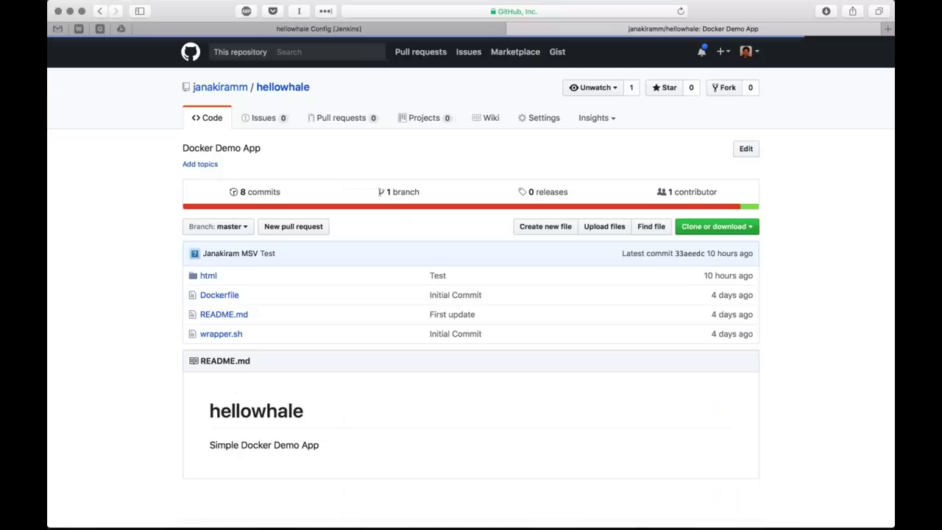
left_click(736, 227)
left_click(742, 287)
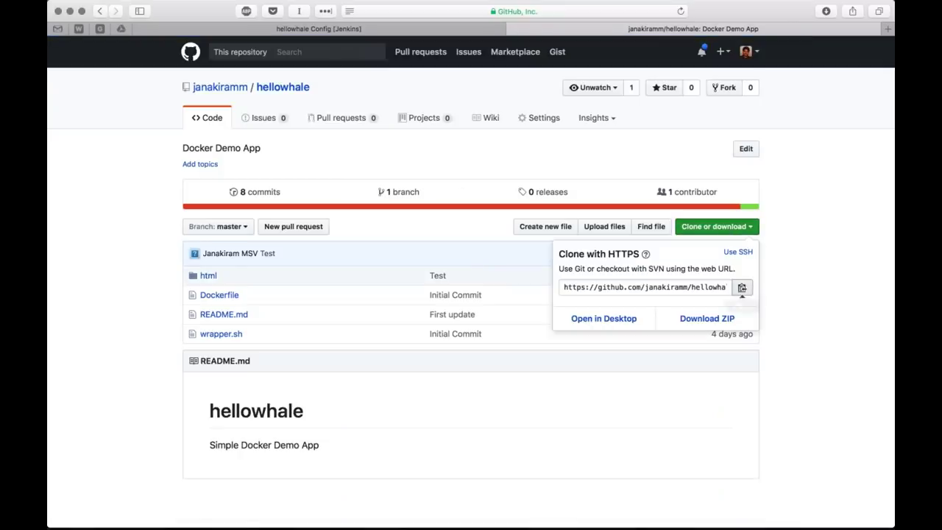
left_click(319, 29)
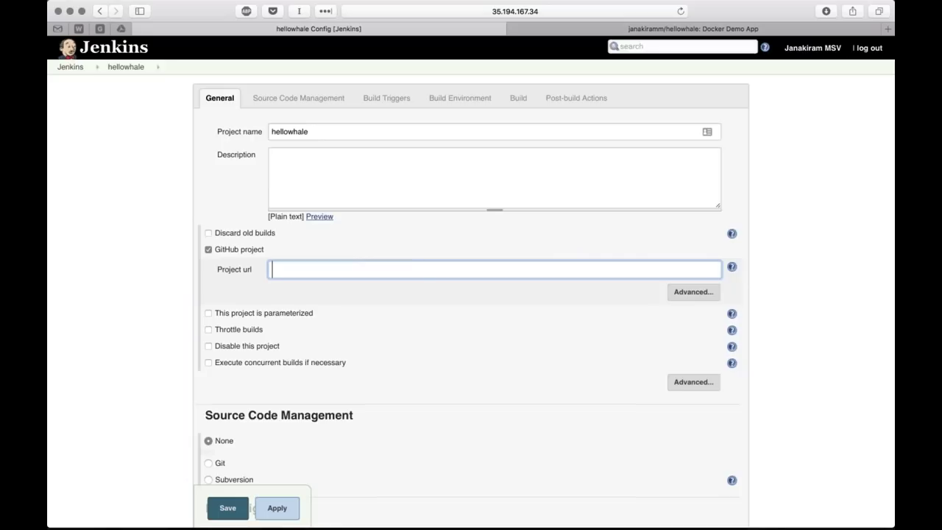
key("super+v")
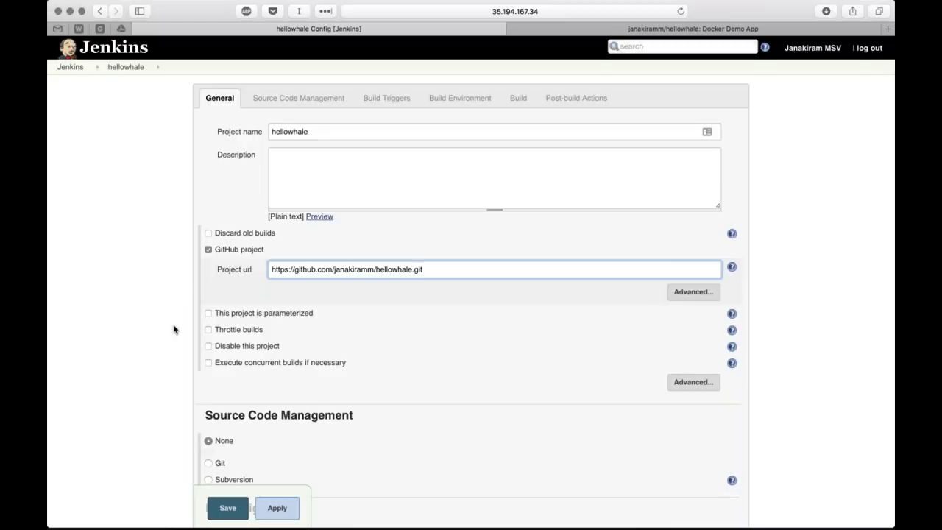
scroll(175, 329, "down", 1)
scroll(175, 329, "down", 5)
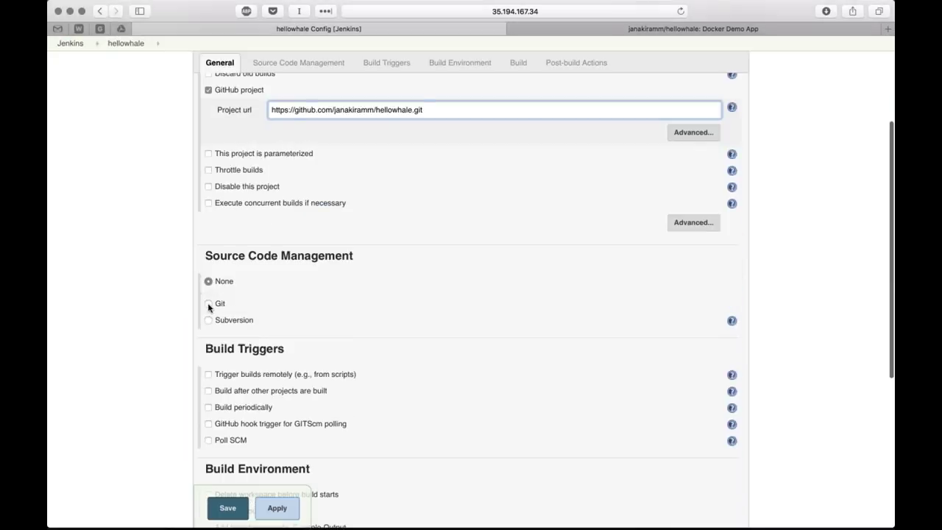
left_click(208, 303)
scroll(218, 354, "down", 1)
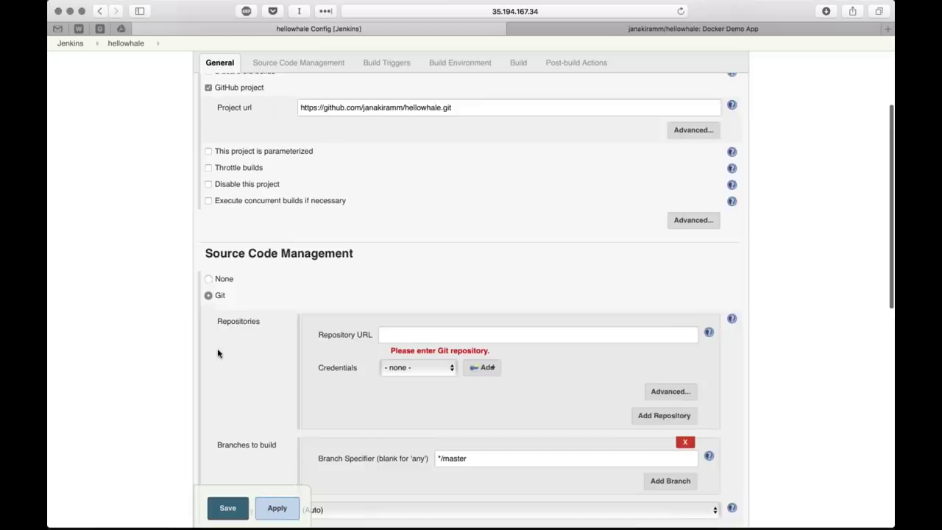
scroll(218, 354, "down", 2)
left_click(390, 284)
key("super+v")
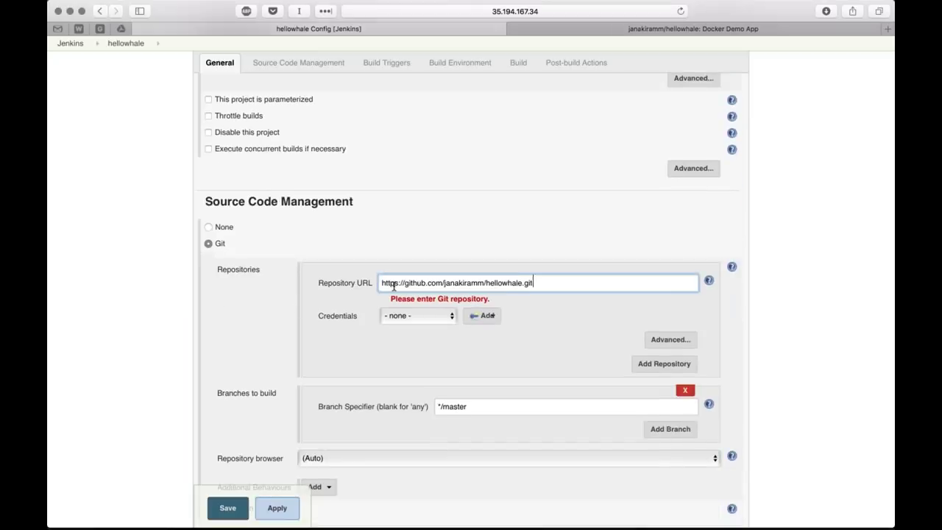
Leave credentials at none and branch */master, dismissing the Add credentials menu unused
scroll(394, 287, "down", 1)
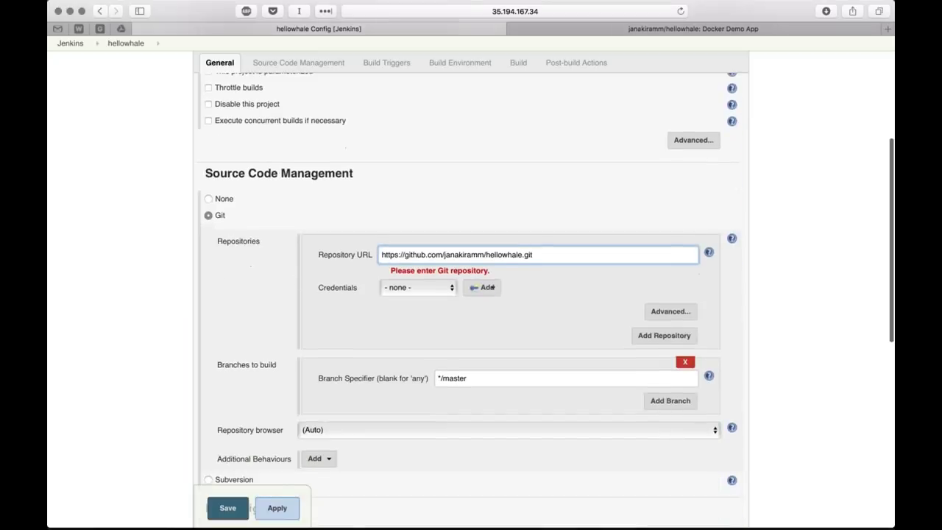
scroll(259, 285, "down", 1)
scroll(258, 286, "down", 1)
key("Tab")
left_click(259, 285)
scroll(259, 285, "down", 1)
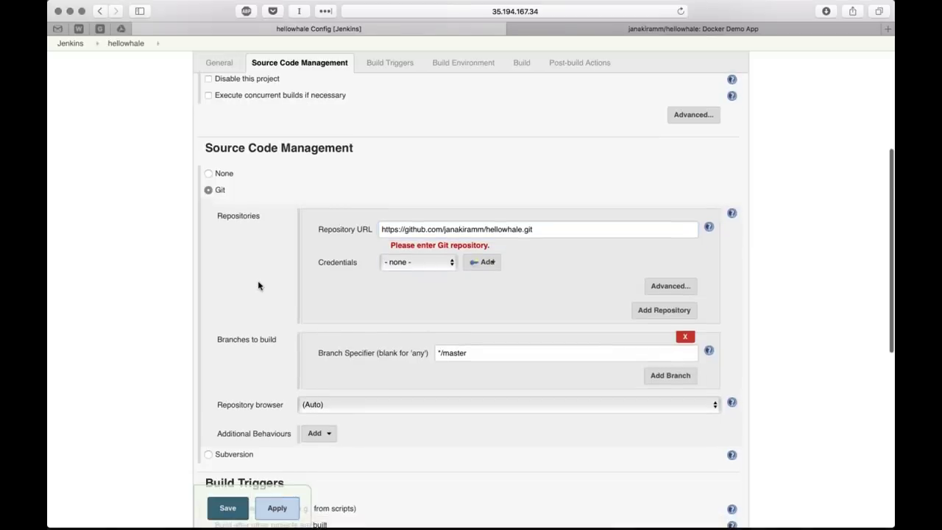
scroll(258, 286, "down", 3)
scroll(557, 263, "up", 1)
scroll(263, 263, "down", 1)
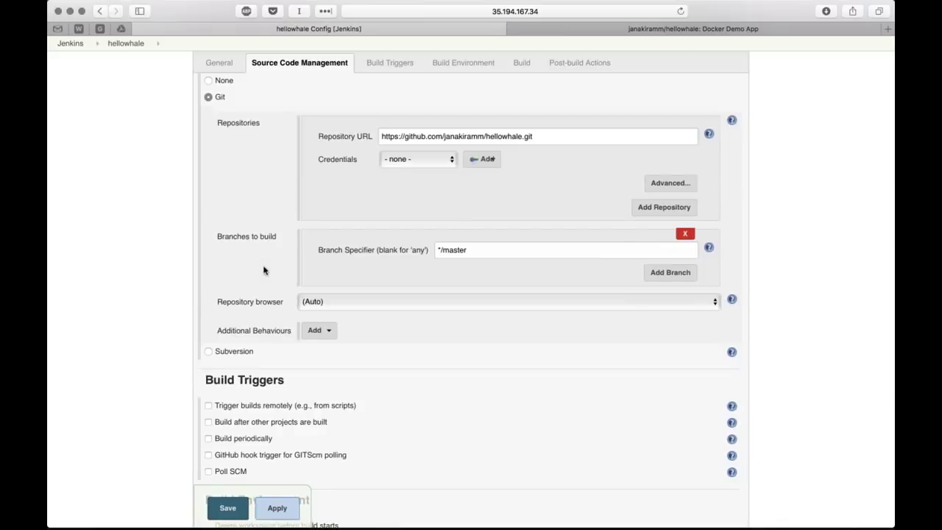
scroll(267, 291, "down", 1)
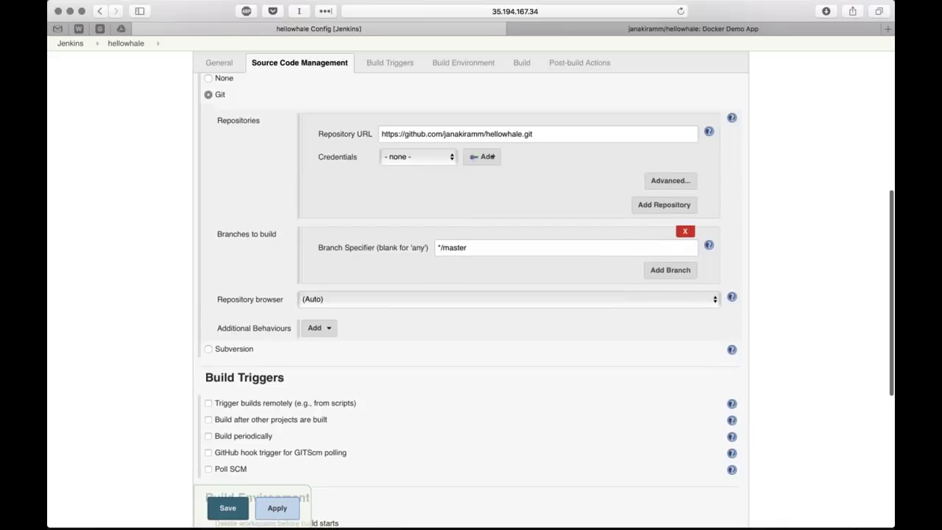
scroll(471, 294, "up", 5)
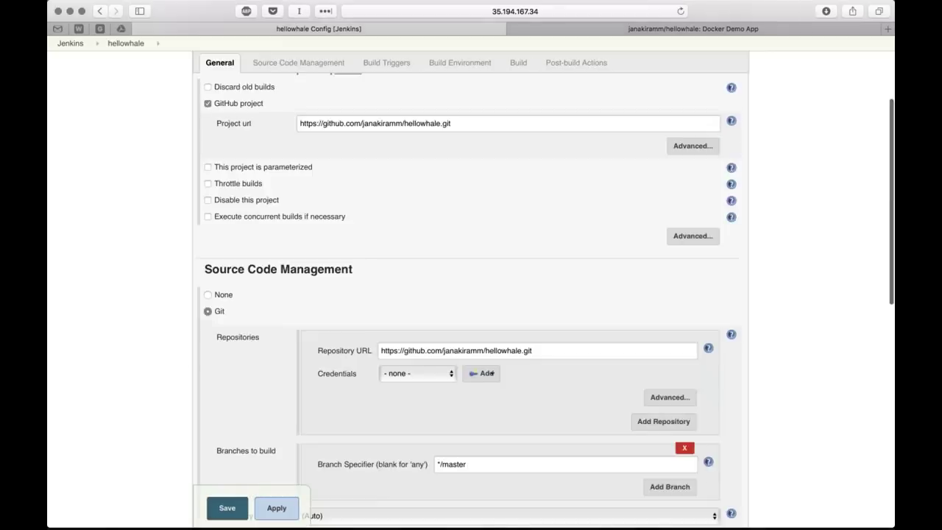
scroll(471, 294, "up", 3)
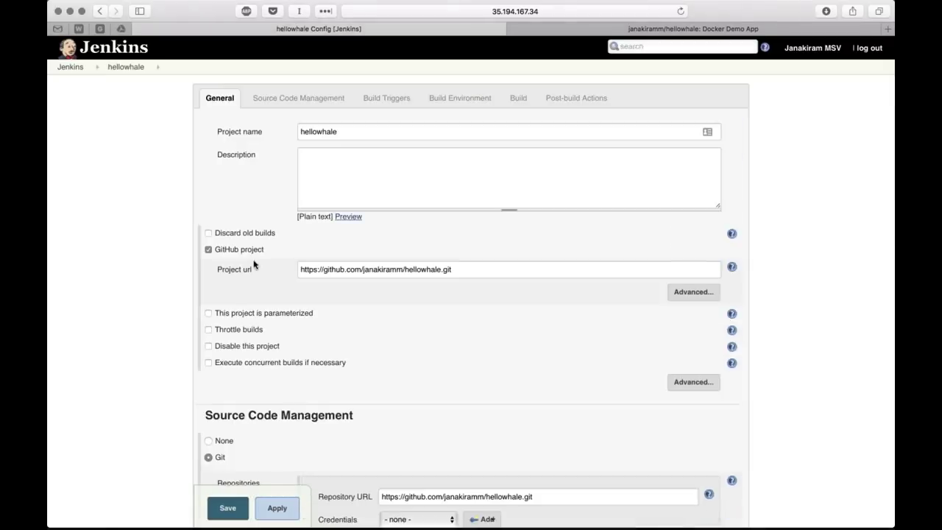
scroll(275, 281, "down", 4)
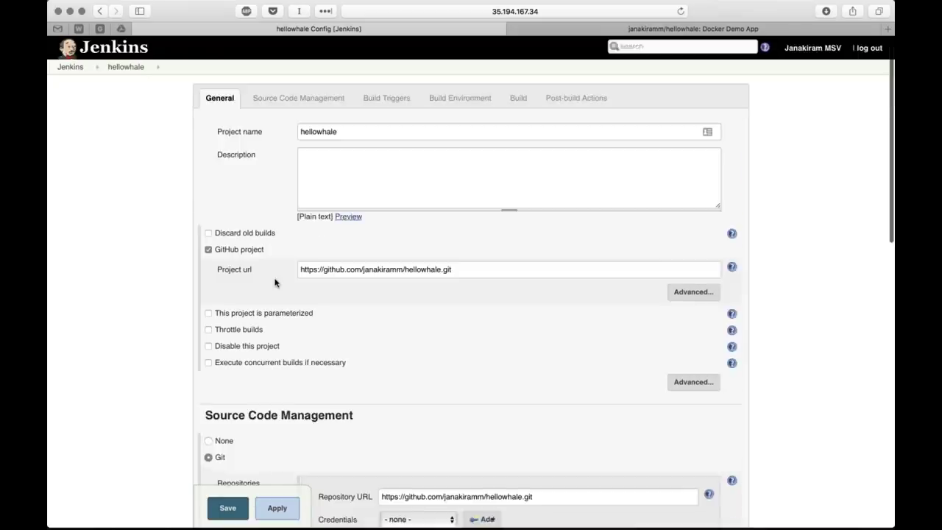
scroll(272, 278, "down", 1)
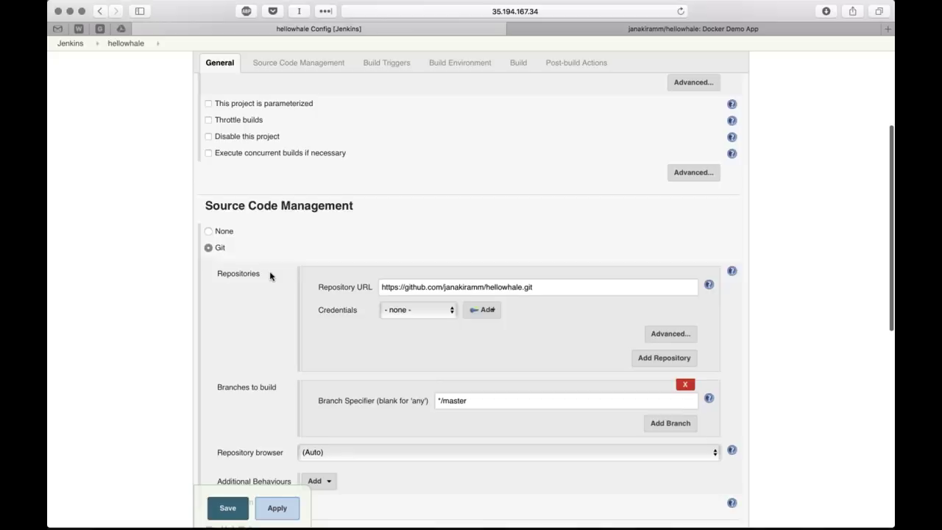
scroll(270, 276, "down", 1)
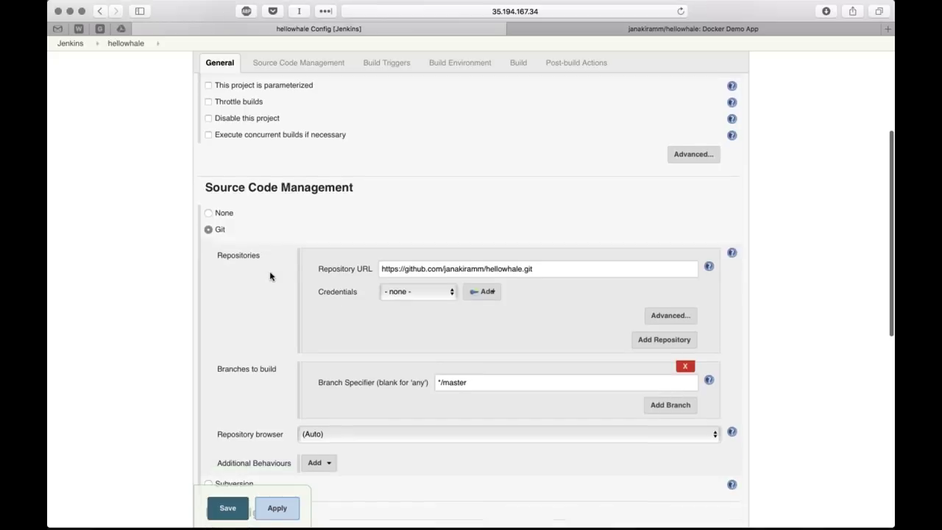
scroll(270, 276, "down", 2)
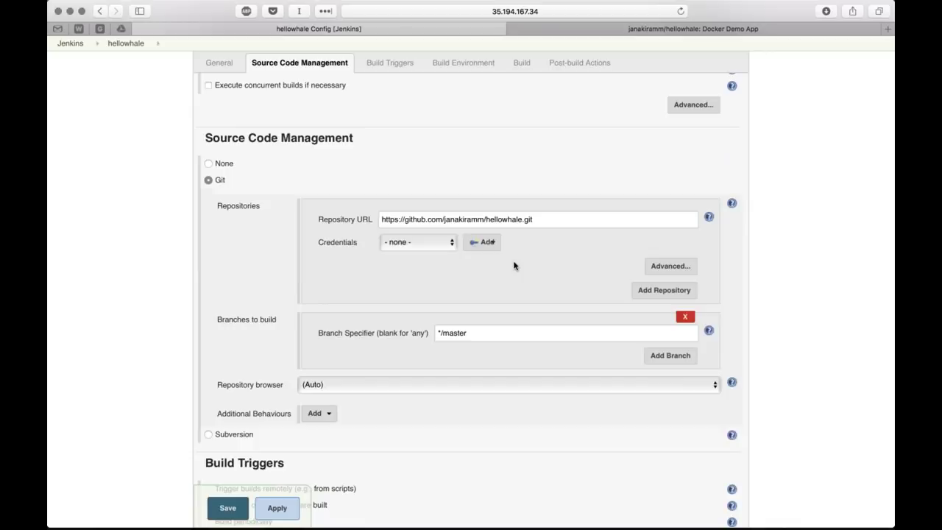
left_click(486, 243)
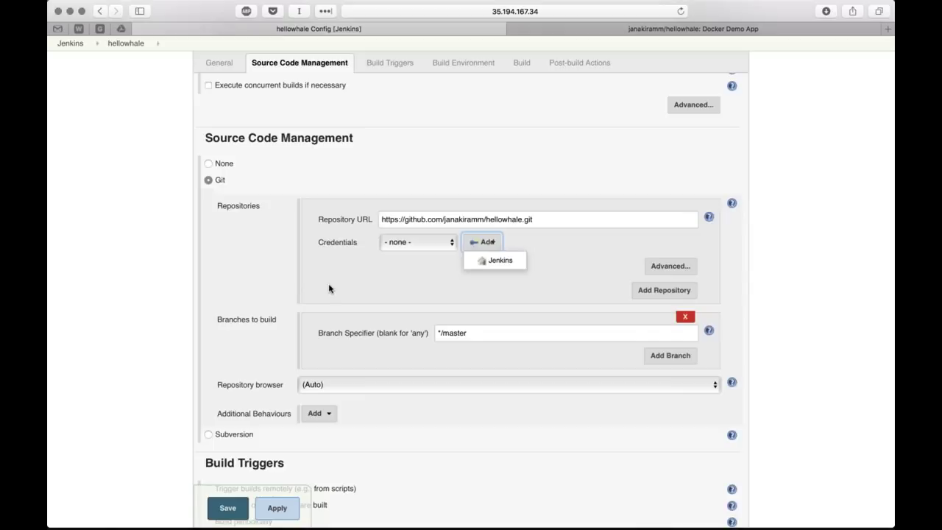
left_click(277, 285)
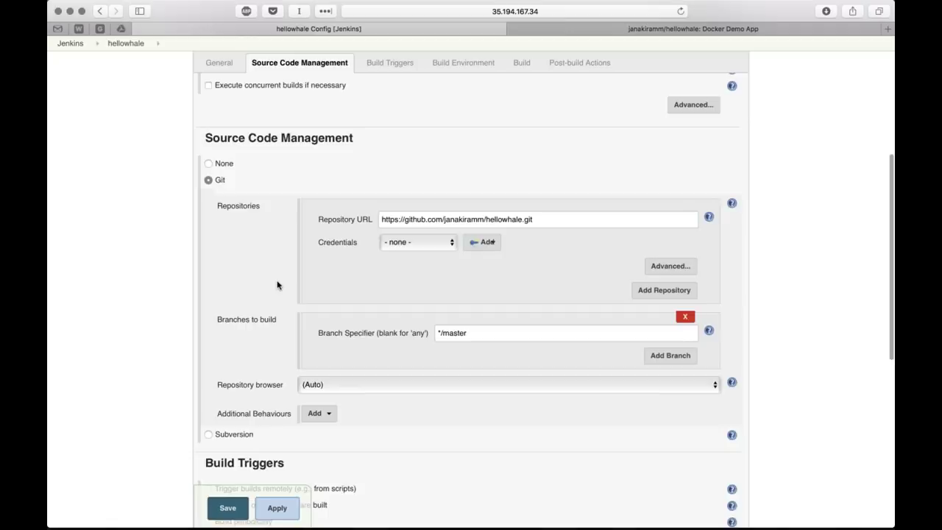
scroll(276, 284, "down", 5)
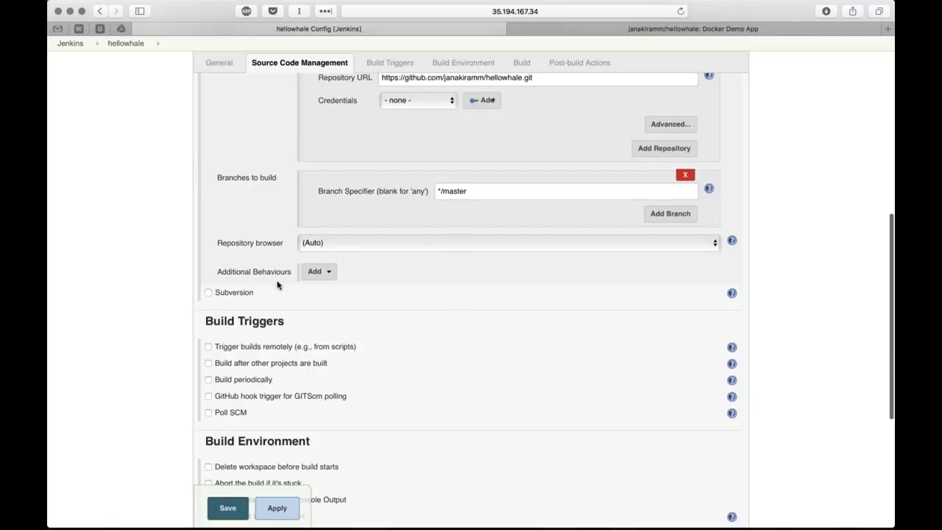
scroll(277, 284, "down", 3)
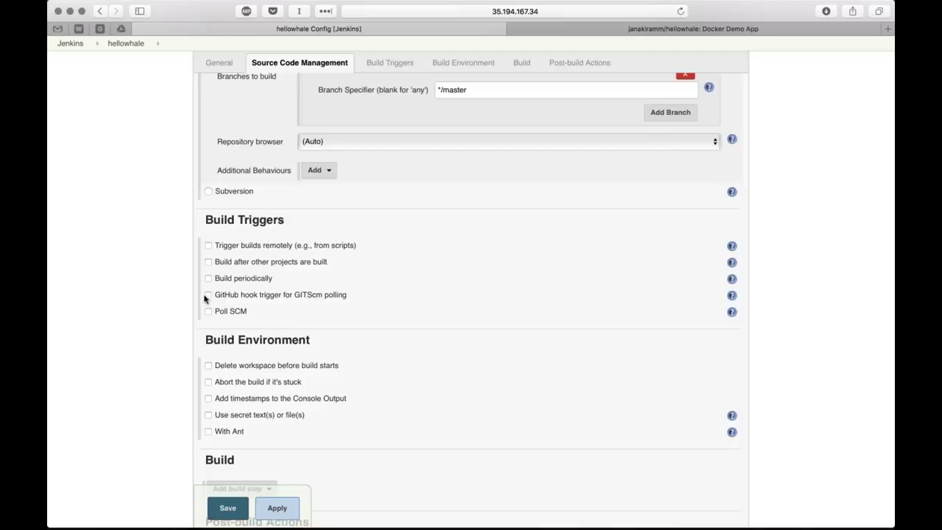
left_click(208, 296)
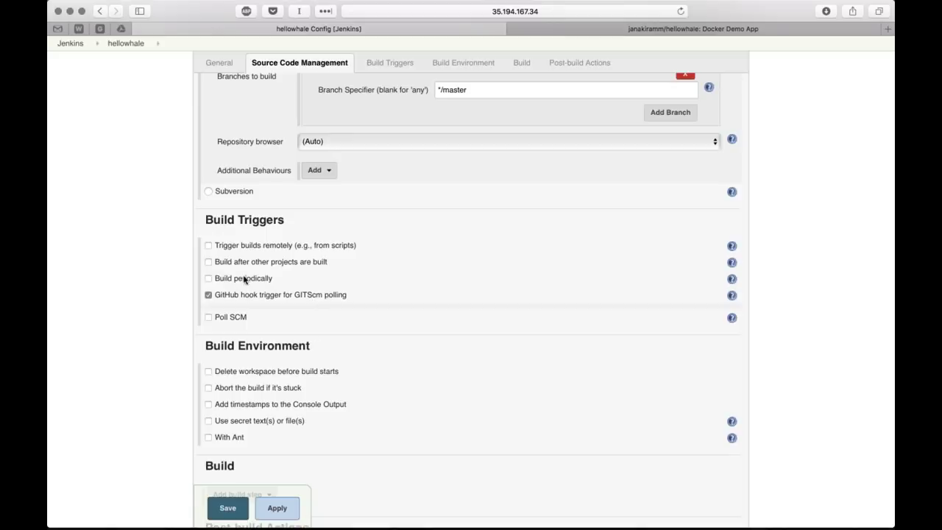
left_click(209, 279)
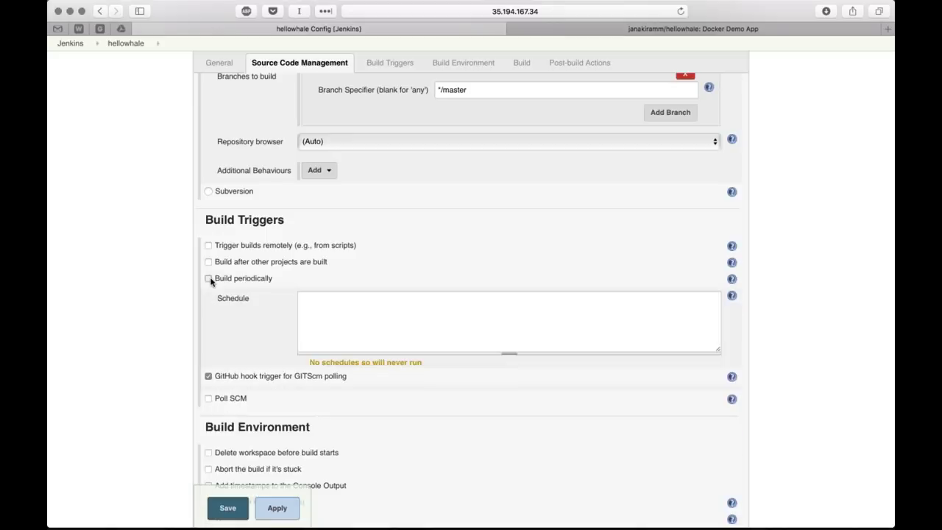
left_click(316, 306)
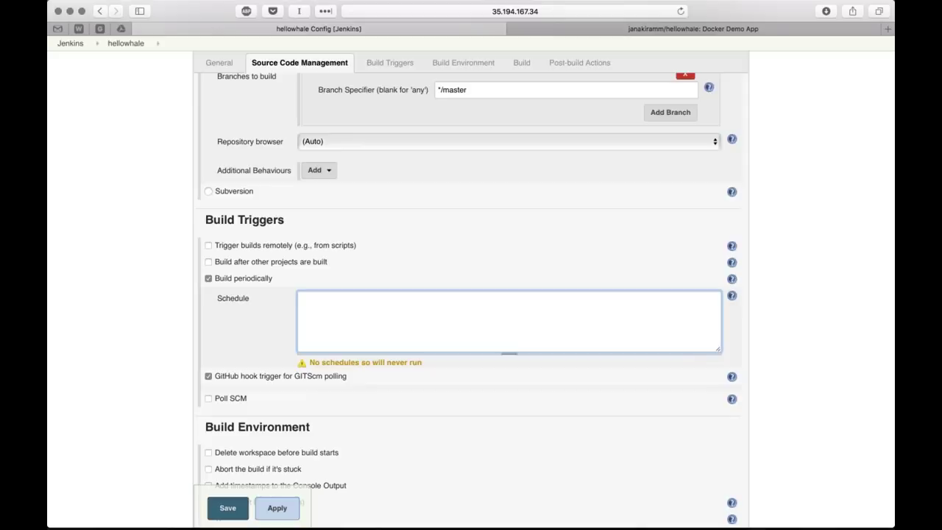
left_click(209, 278)
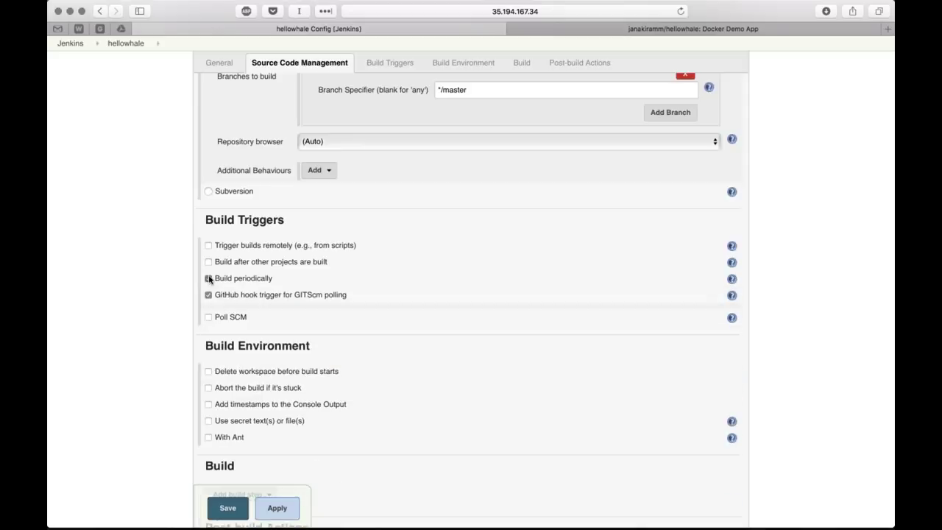
scroll(281, 307, "down", 1)
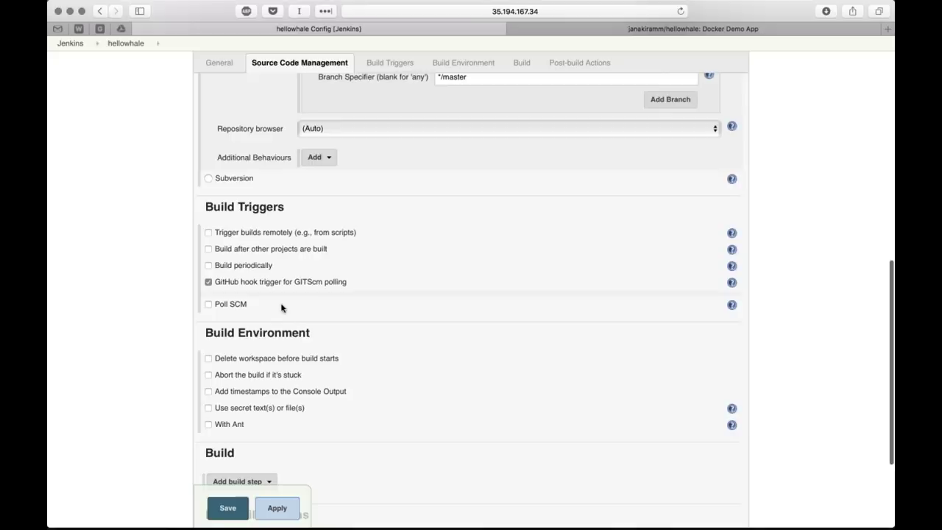
scroll(279, 298, "down", 1)
scroll(276, 286, "down", 3)
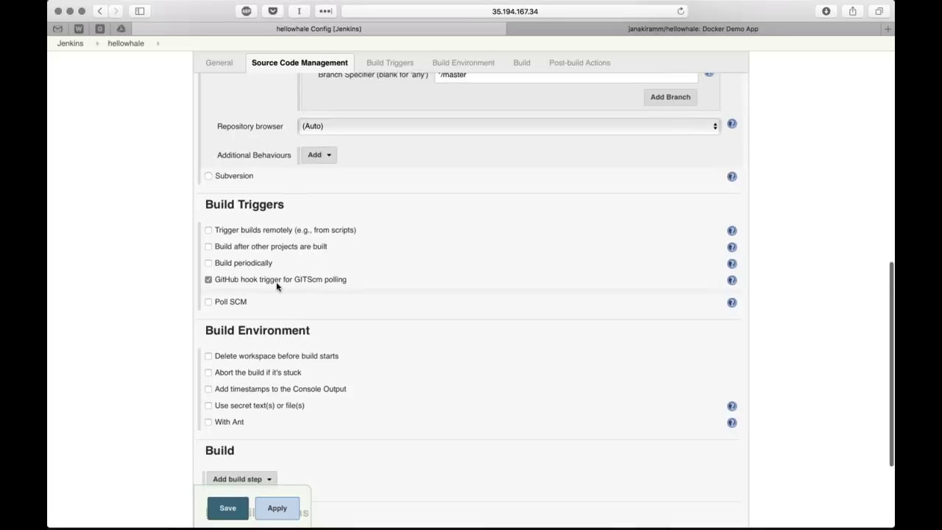
scroll(276, 286, "down", 1)
scroll(276, 287, "up", 1)
scroll(277, 286, "up", 4)
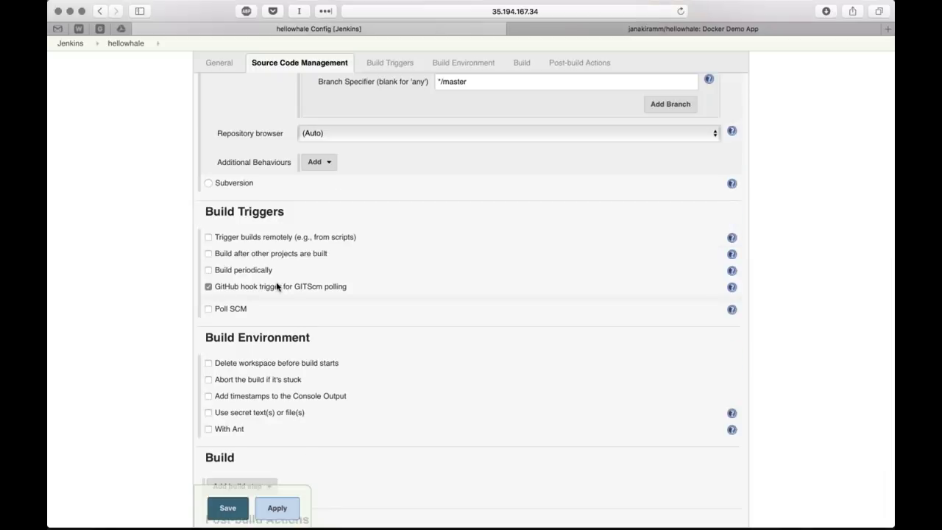
scroll(277, 286, "up", 1)
scroll(277, 286, "up", 10)
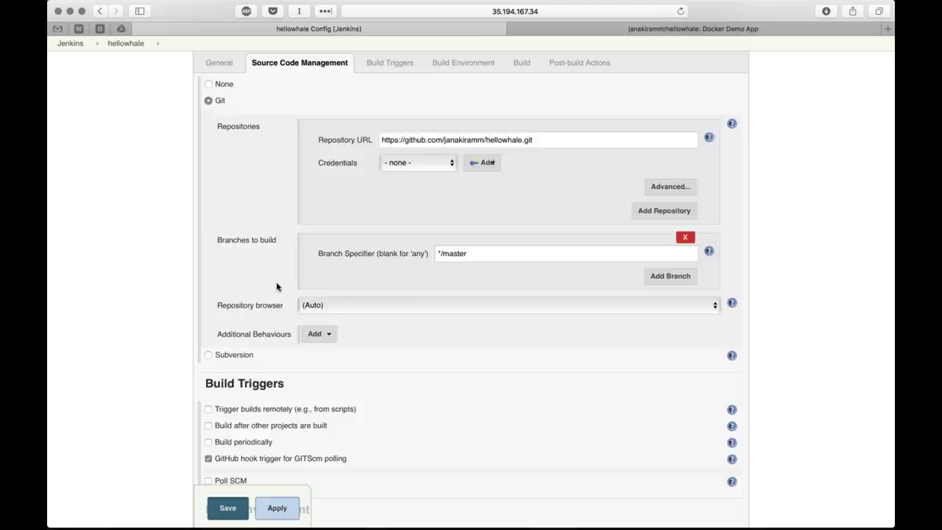
Add an empty Execute shell build step and place the caret in its Command box
scroll(276, 287, "down", 10)
scroll(277, 286, "down", 9)
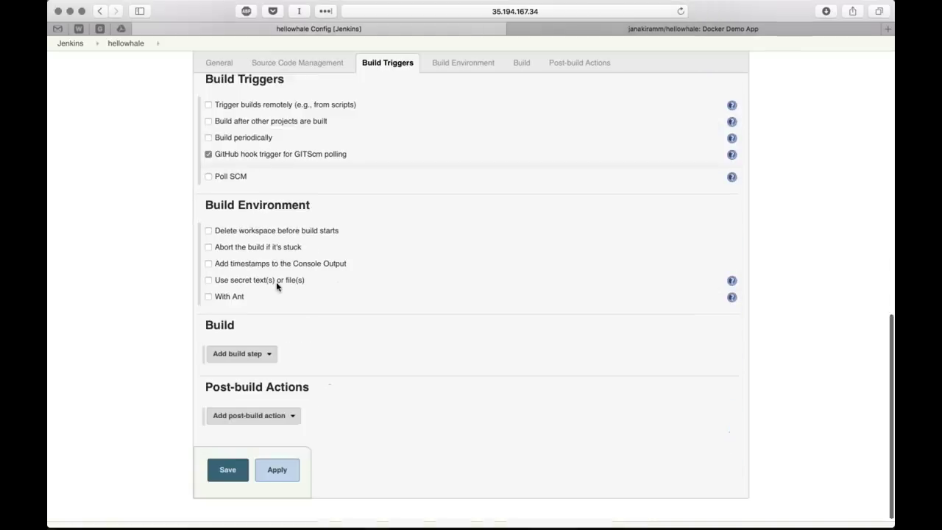
left_click(240, 335)
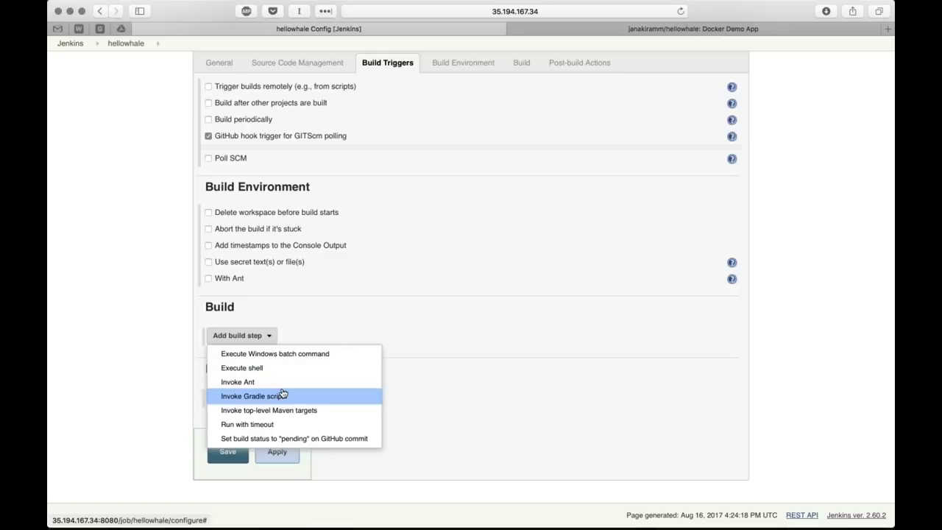
left_click(243, 367)
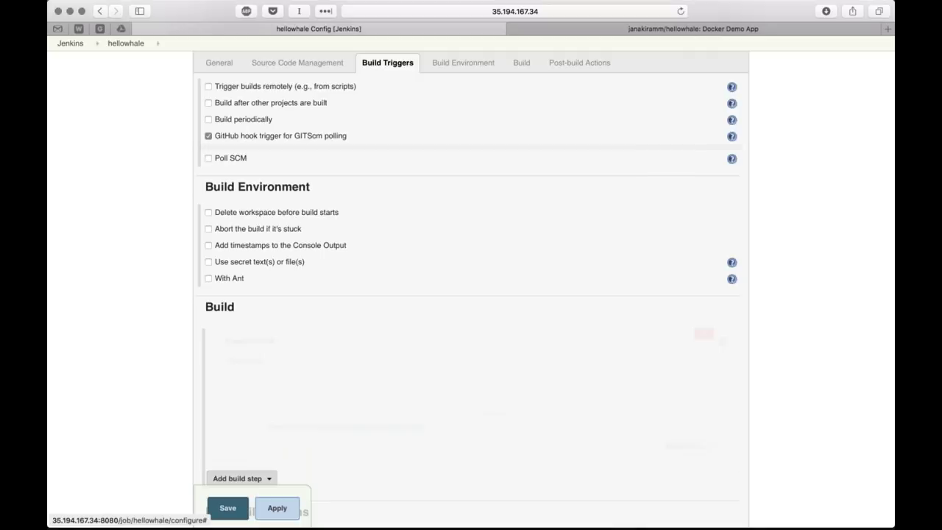
left_click(356, 379)
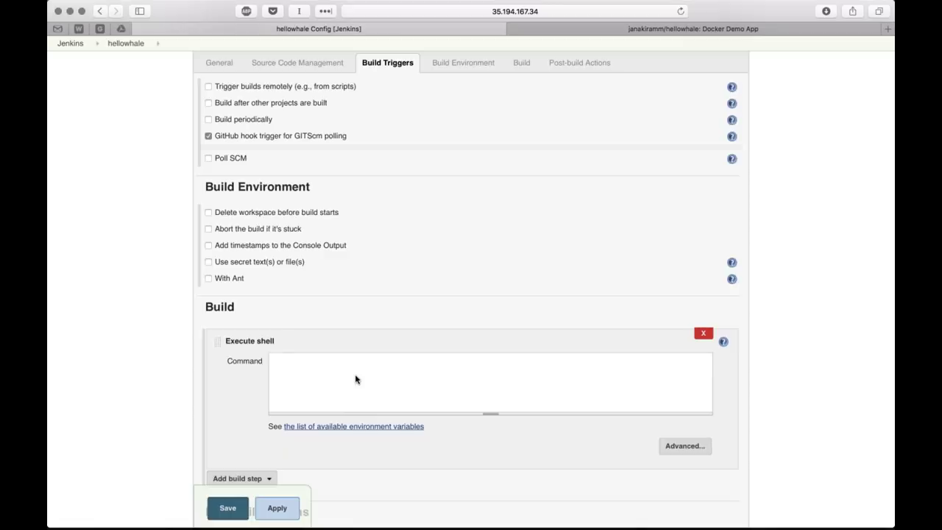
key("super+Tab")
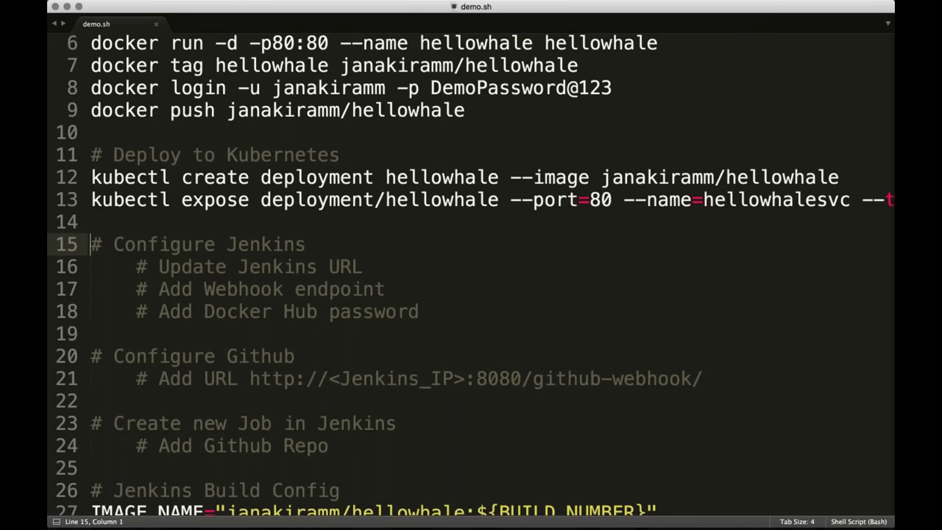
scroll(340, 279, "down", 4)
left_click_drag(91, 288, 91, 378)
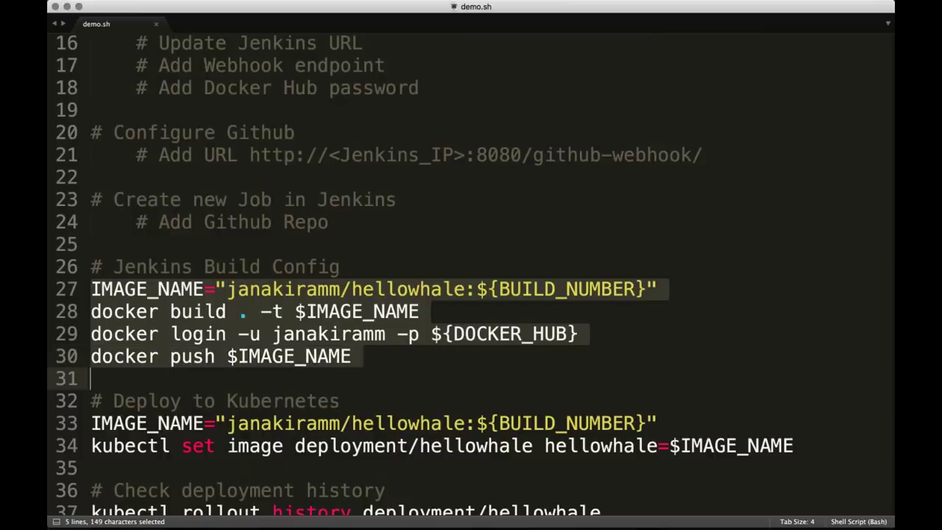
left_click(352, 298)
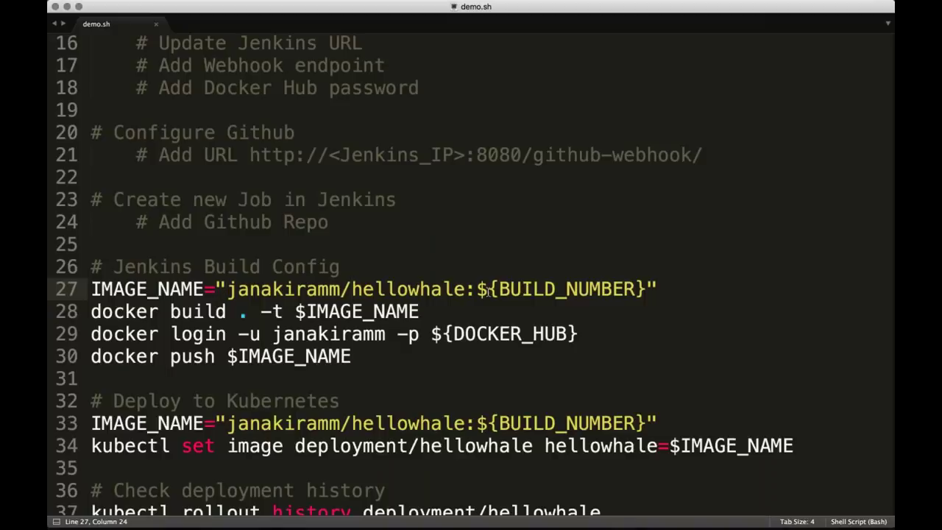
left_click_drag(477, 292, 647, 292)
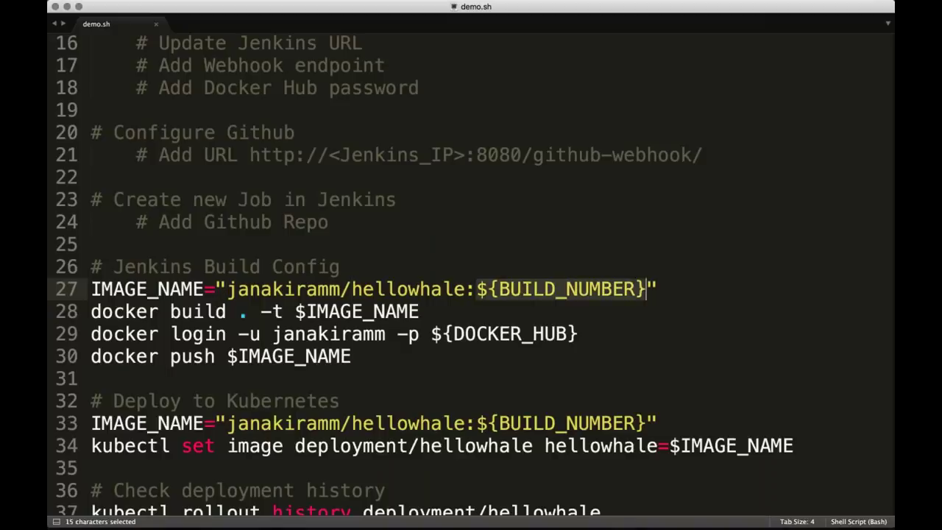
left_click(657, 290)
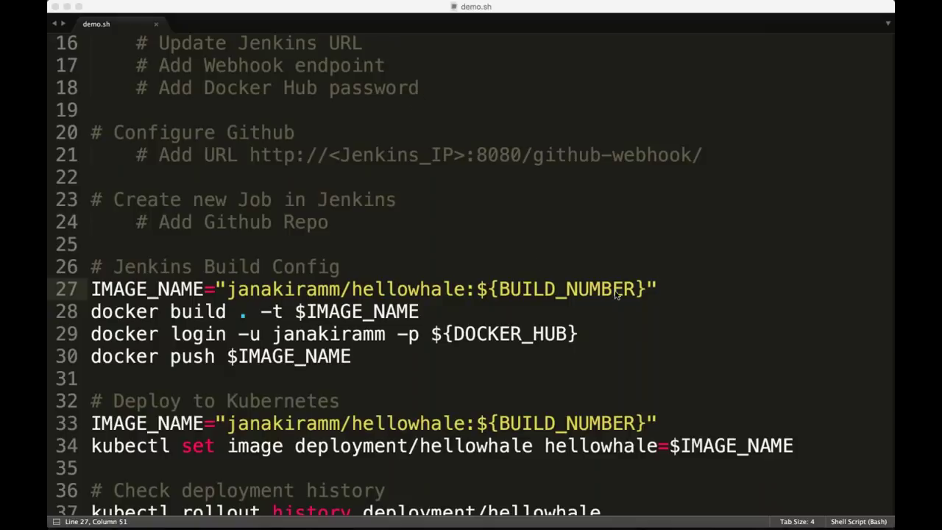
key("super+Tab")
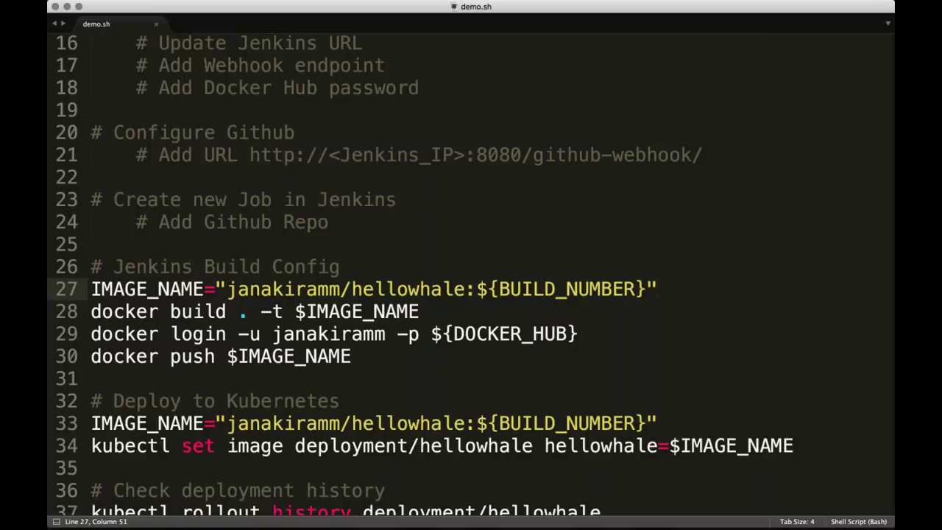
double_click(431, 311)
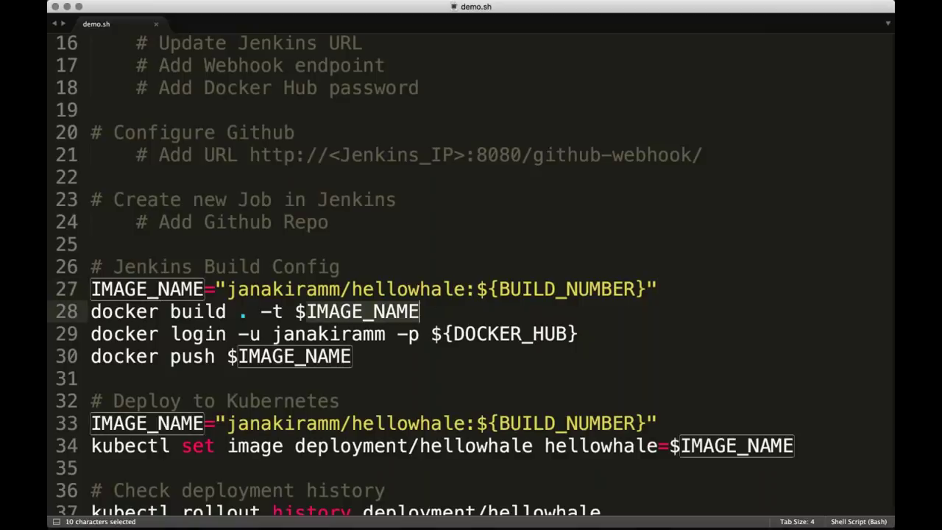
key("Right")
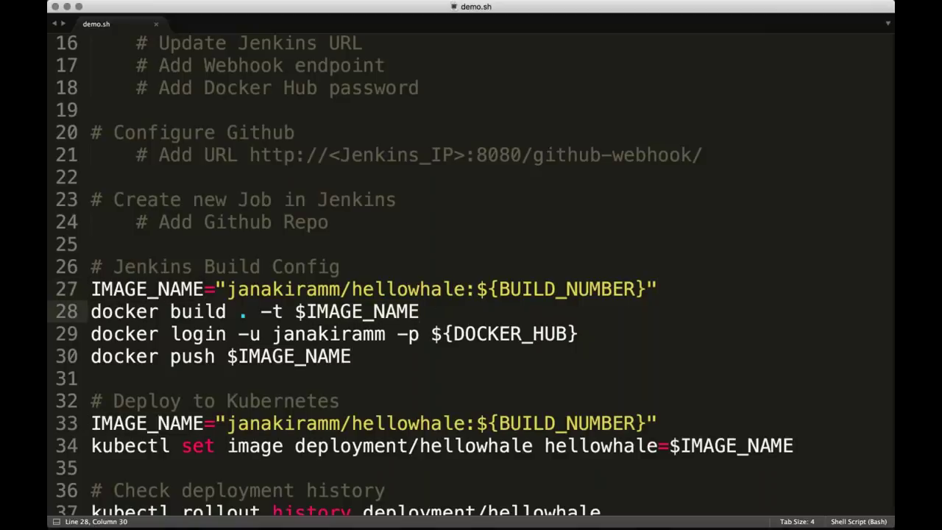
key("Down")
key("Down")
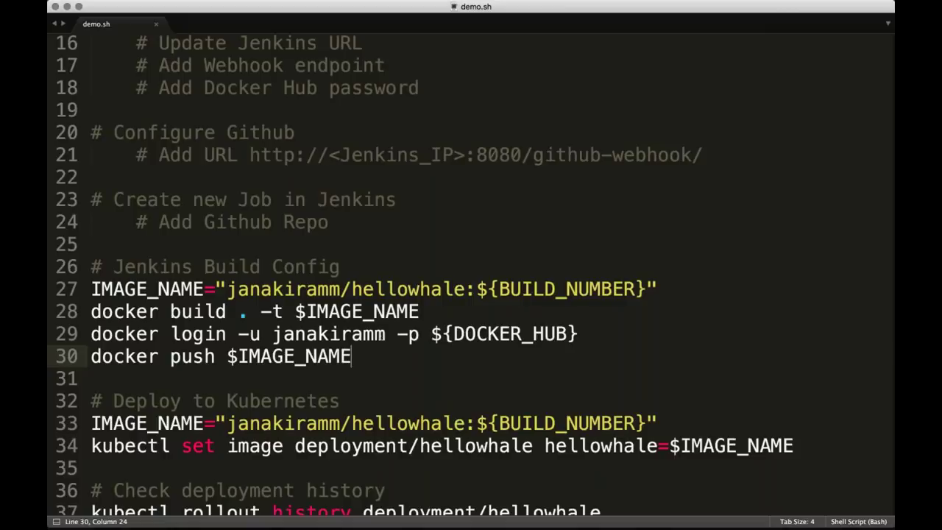
key("super+Tab")
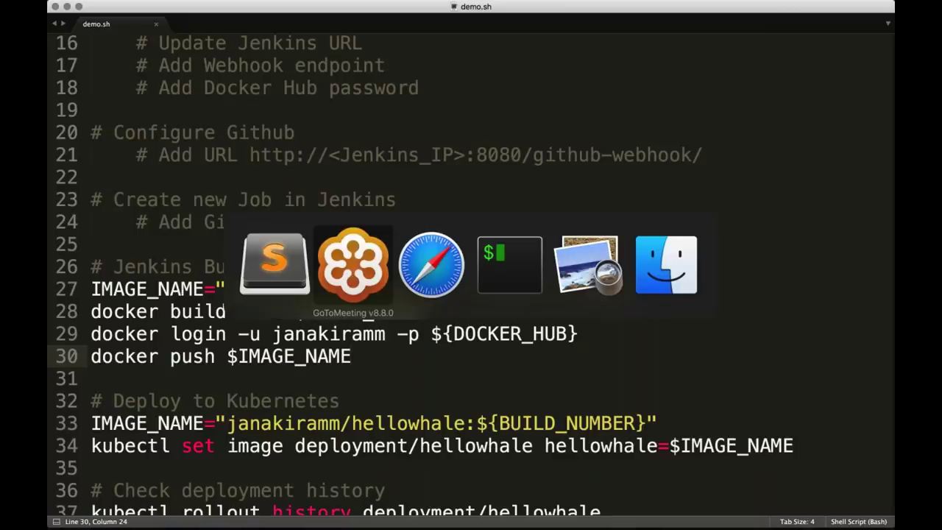
On the jenkins server session, run 'sudo docker version' and confirm Docker 1.12.6
key("super+Tab")
key("super+Tab")
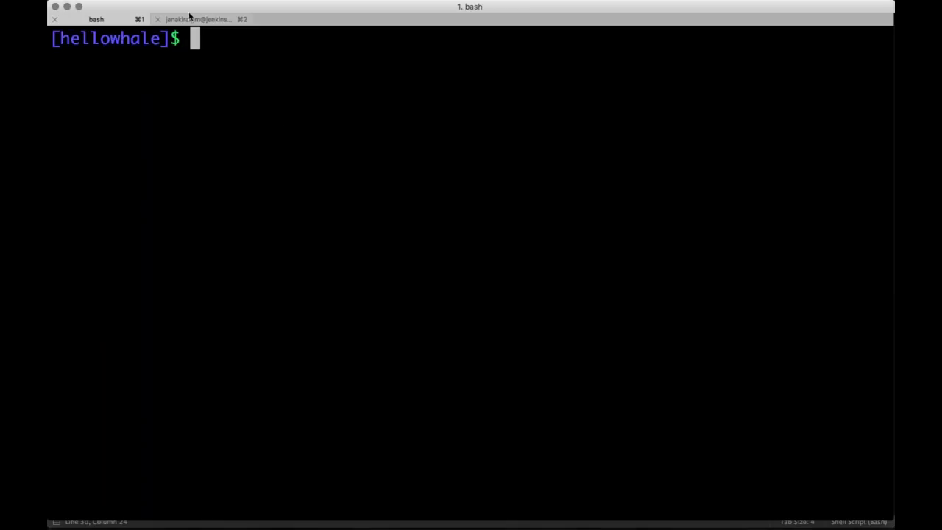
left_click(189, 17)
type("clear")
key("Return")
type("s")
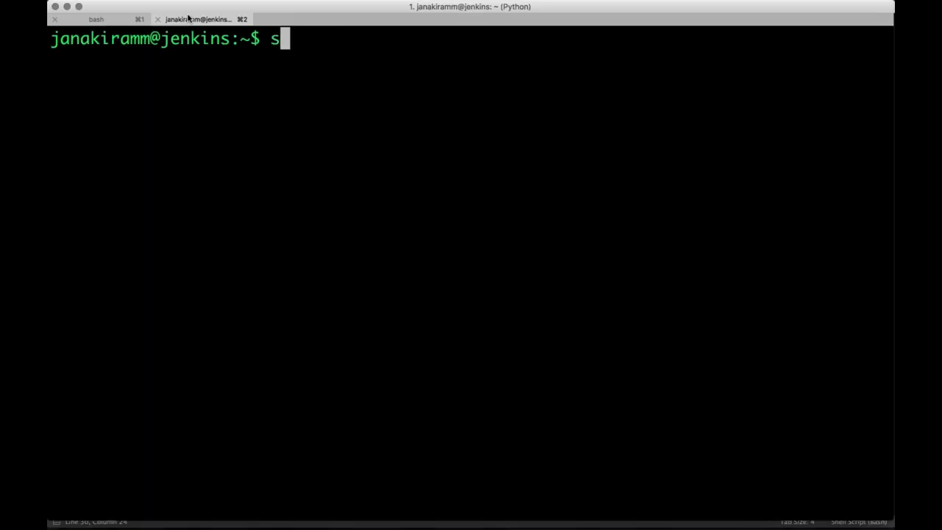
type("udo docker vwr")
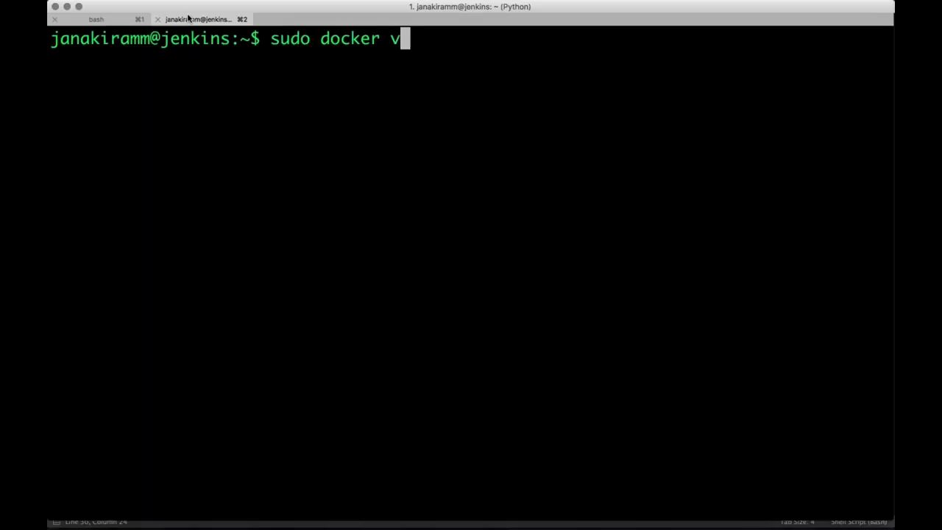
key("BackSpace")
key("BackSpace")
type("ersion")
key("Return")
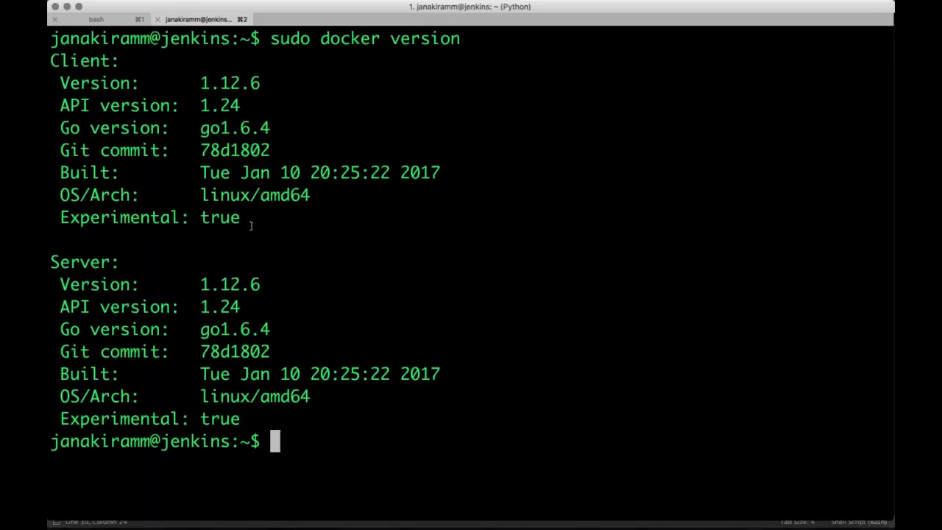
left_click_drag(198, 81, 293, 80)
Clear the terminal and copy the four Jenkins Build Config lines from demo.sh
type("cl")
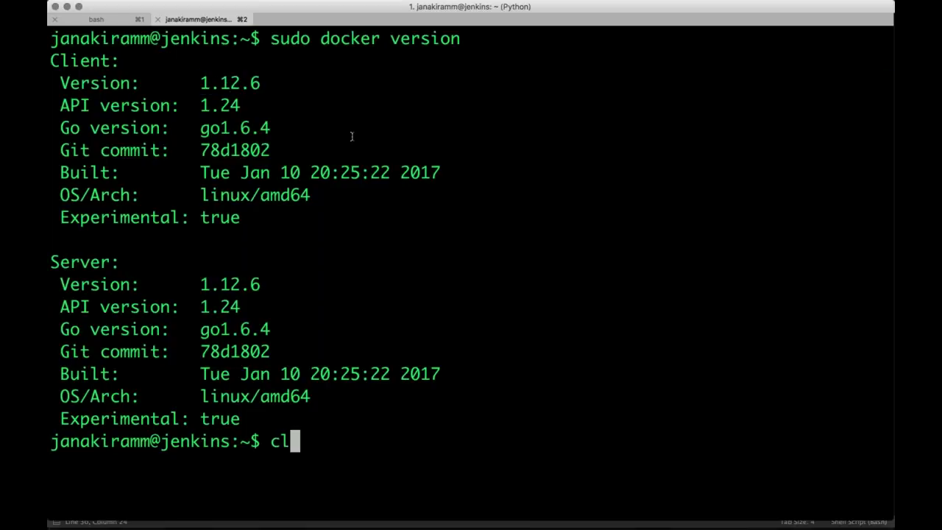
type("ear")
key("Return")
key("super+Tab")
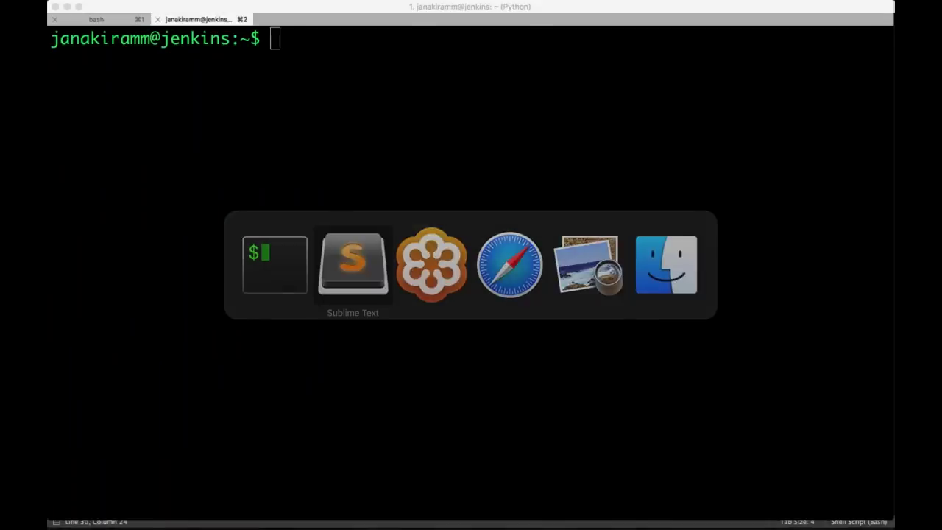
key("shift+Down")
key("shift+Down")
key("shift+Down")
key("shift+Down")
key("super+c")
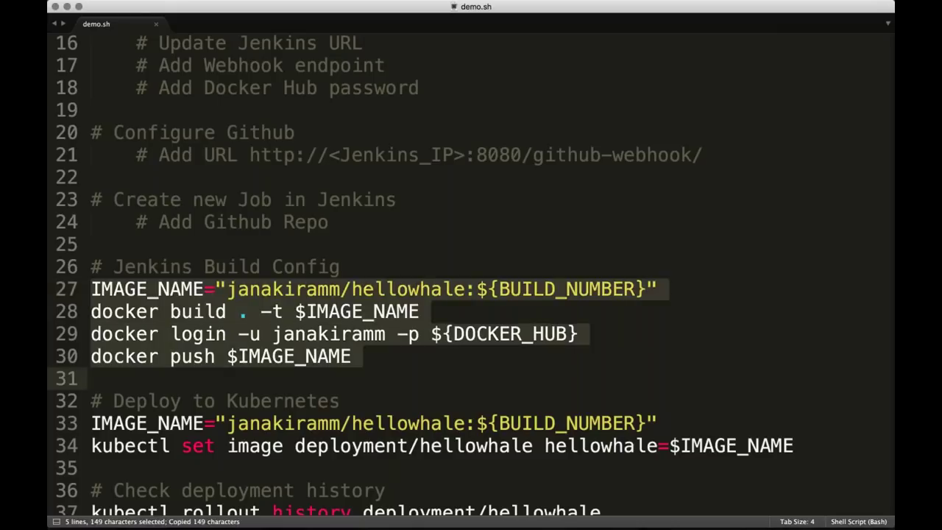
Paste the docker build/push commands into the first Execute shell step
key("super+Tab")
key("super+Tab")
key("super+Tab")
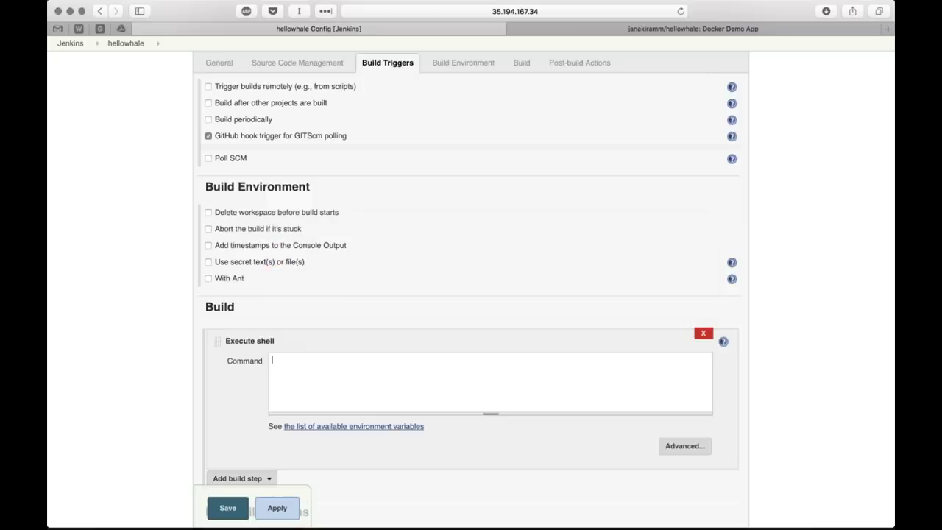
key("super+v")
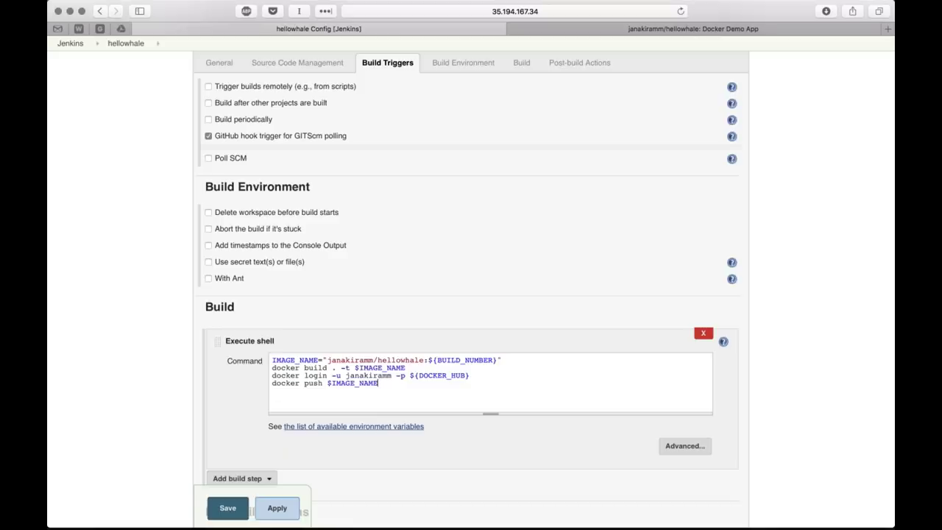
scroll(203, 398, "down", 3)
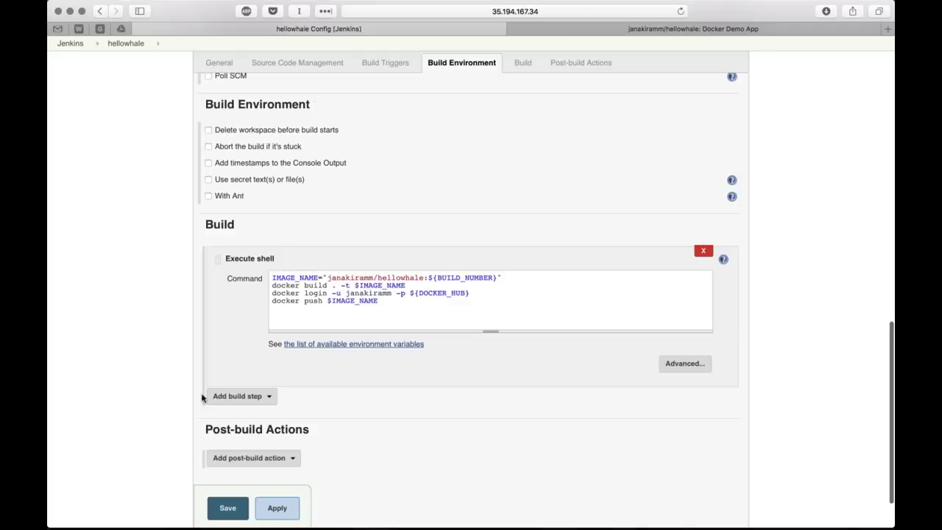
scroll(193, 379, "down", 2)
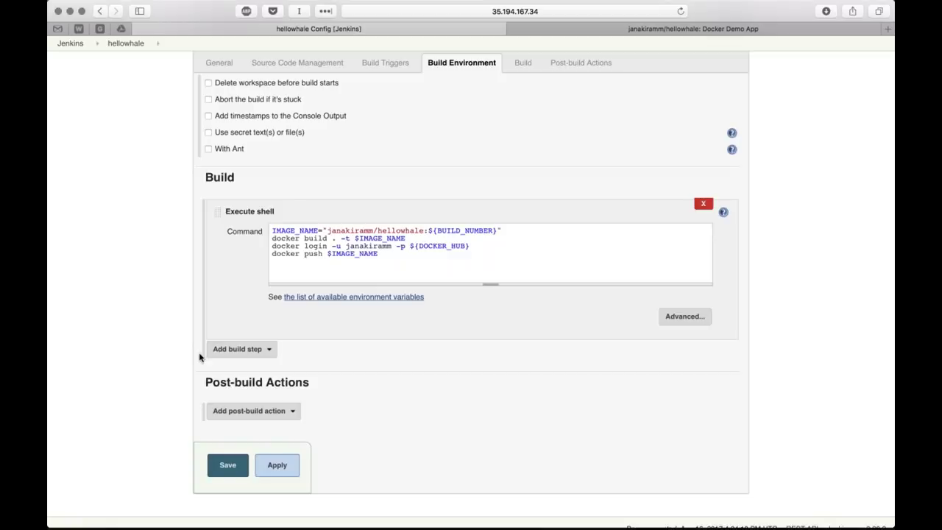
Add a second Execute shell step and paste the IMAGE_NAME and kubectl set image commands
left_click(218, 352)
left_click(235, 380)
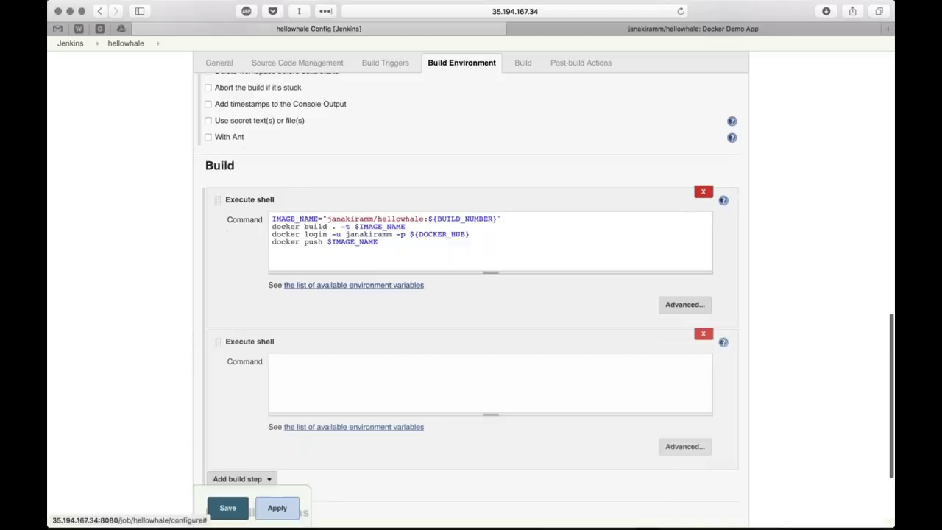
left_click(313, 378)
key("super+Tab")
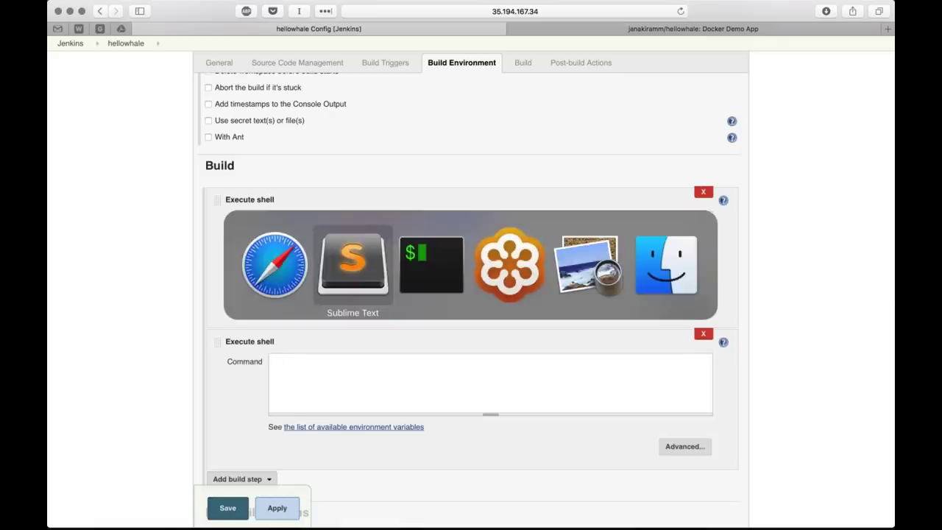
scroll(287, 333, "down", 1)
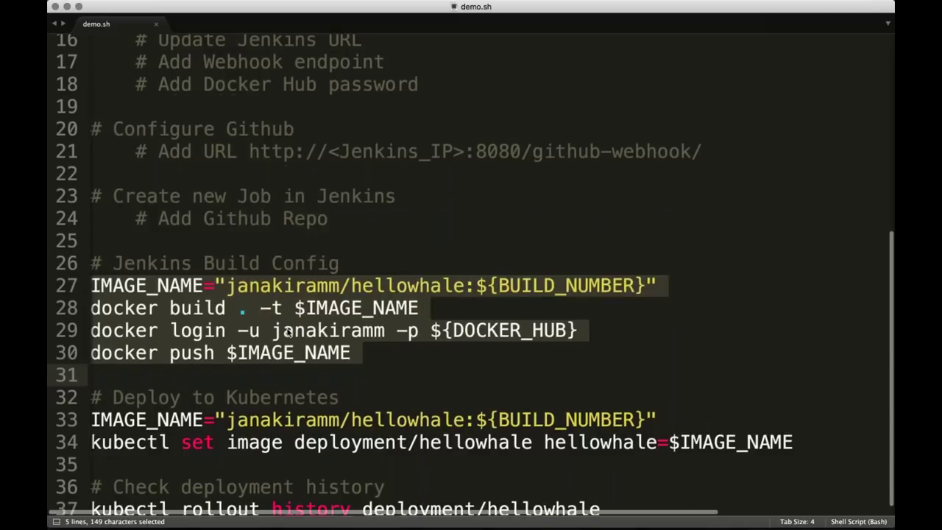
scroll(287, 333, "down", 1)
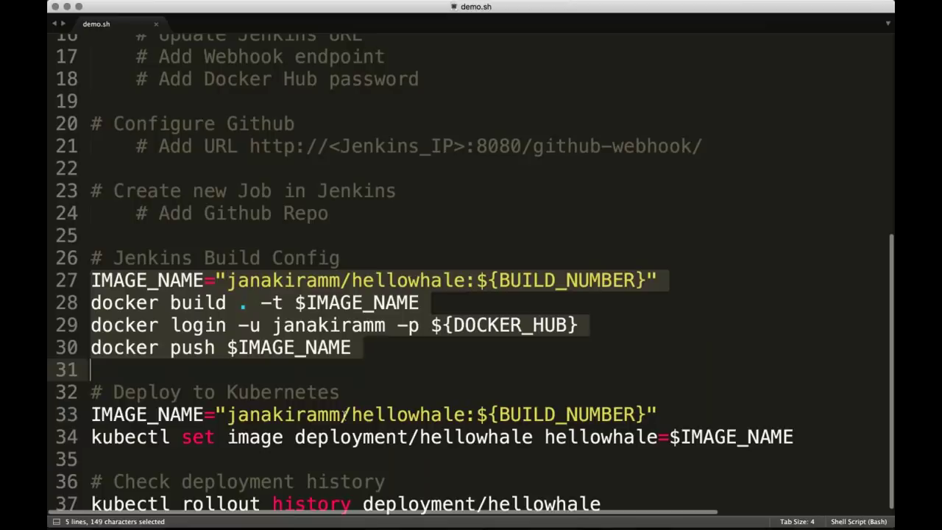
triple_click(344, 415)
key("shift+Down")
key("super+c")
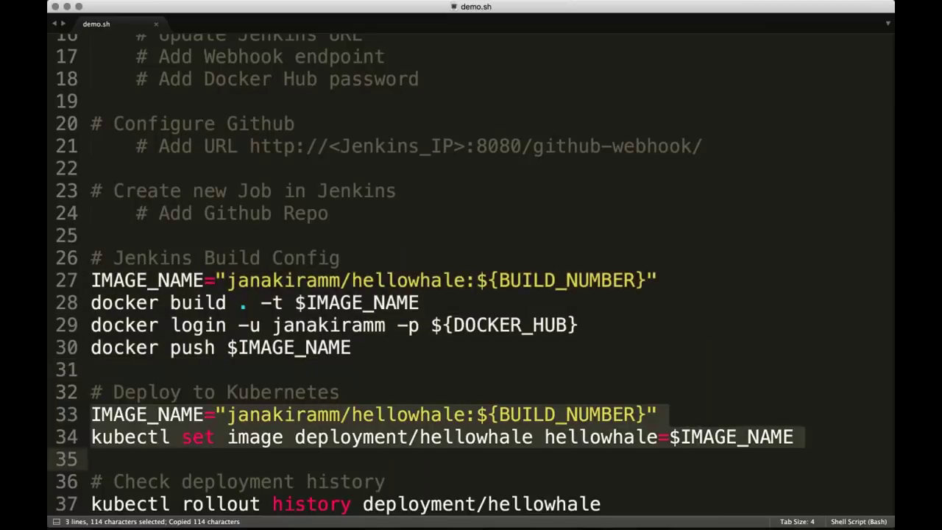
key("super+Tab")
key("super+v")
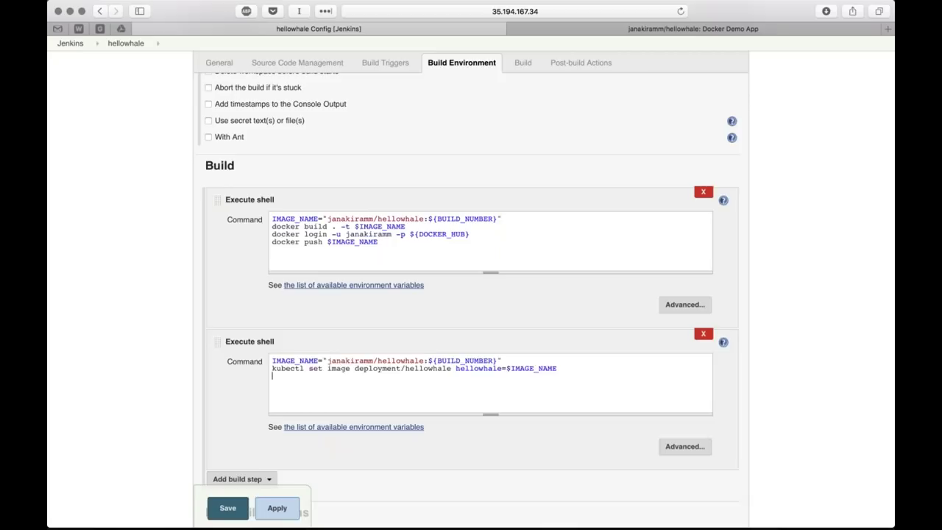
key("super+Tab")
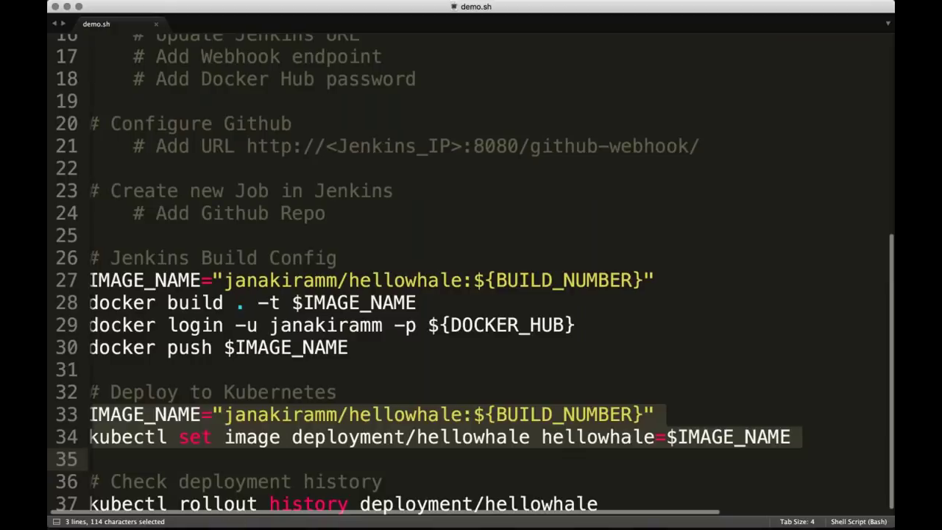
Select and copy demo.sh lines 33–34, the Deploy to Kubernetes commands
key("Left")
key("super+shift+Right")
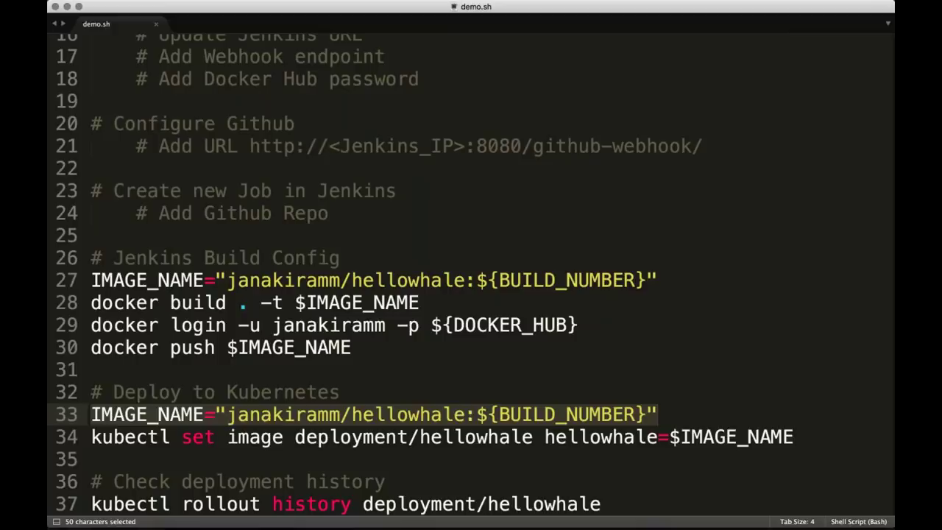
key("Down")
key("super+shift+Right")
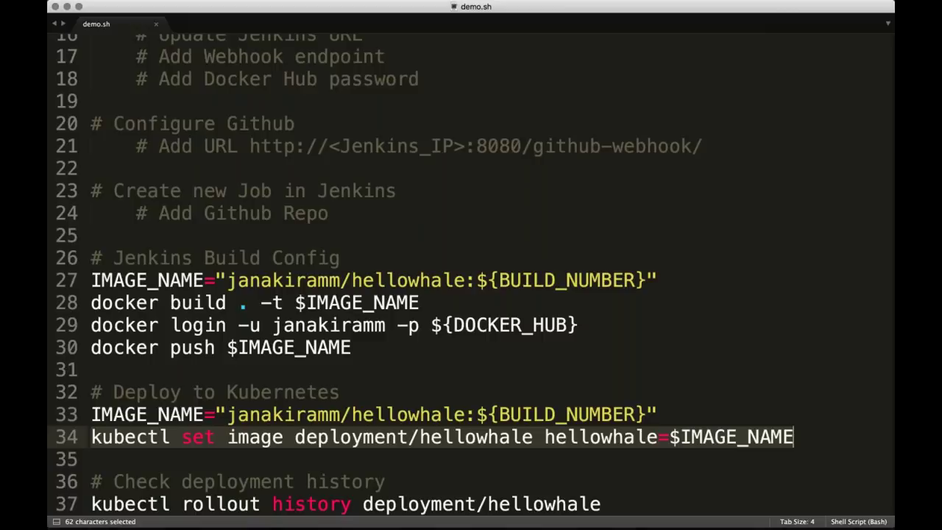
left_click(90, 415)
key("shift+Down")
key("shift+Down")
key("super+c")
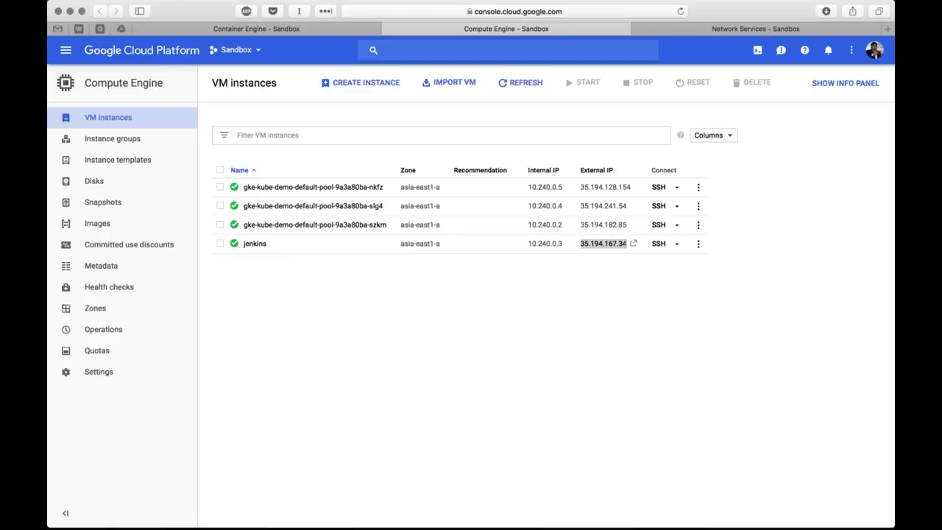
Open the load balancer details and visit its frontend 35.194.145.78:80 in a temporary tab
left_click(740, 29)
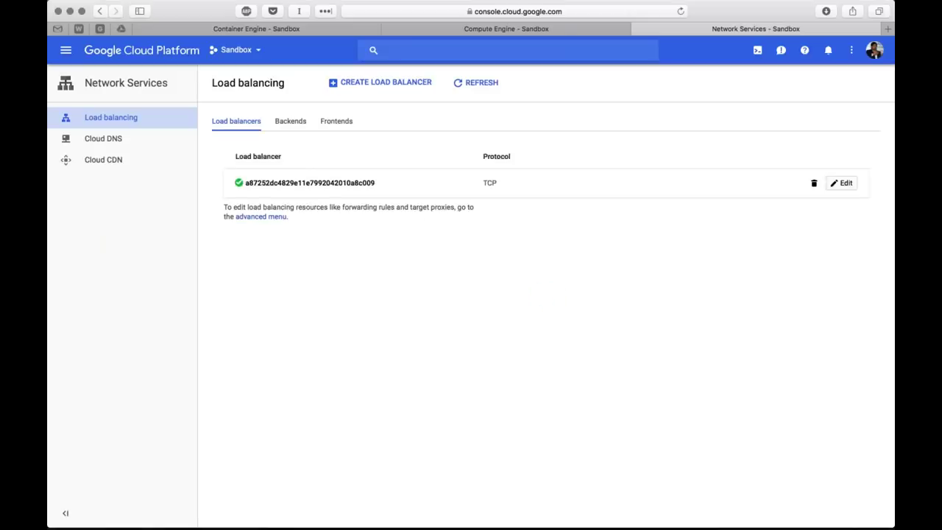
left_click(331, 184)
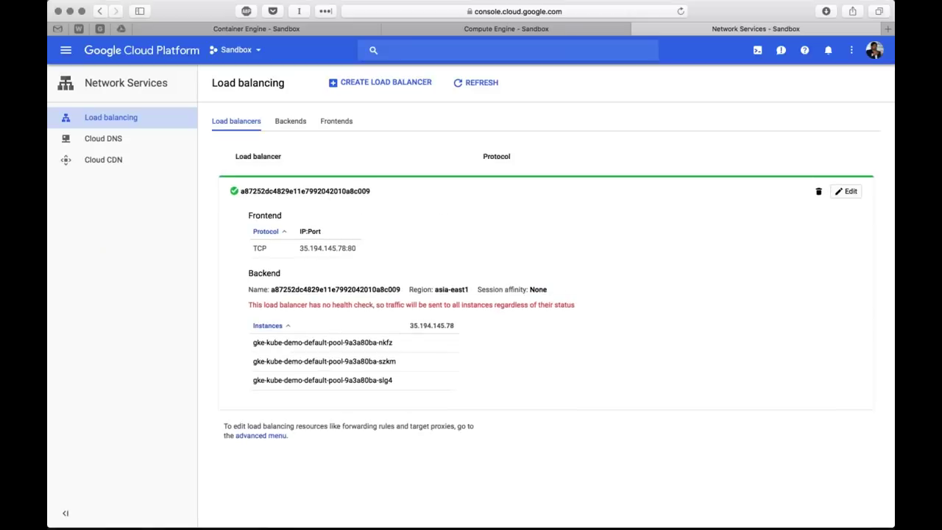
left_click_drag(299, 248, 368, 246)
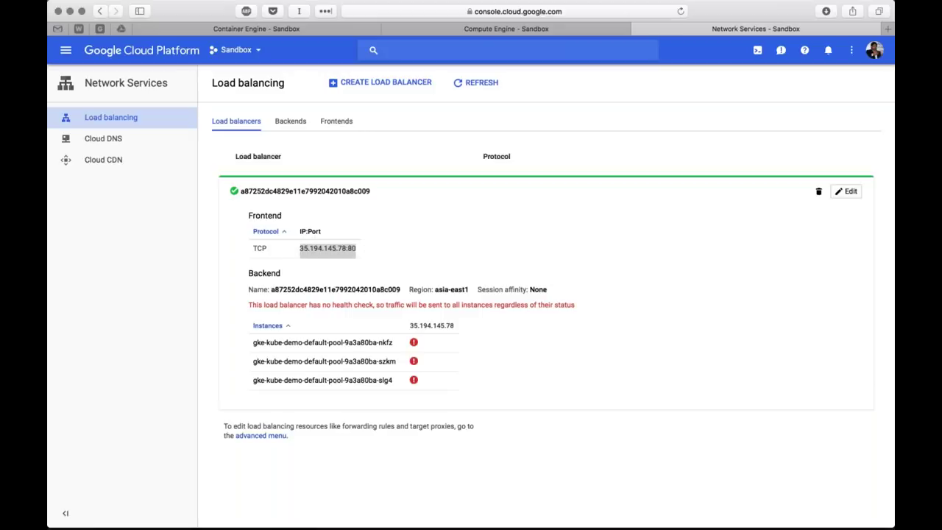
key("super+t")
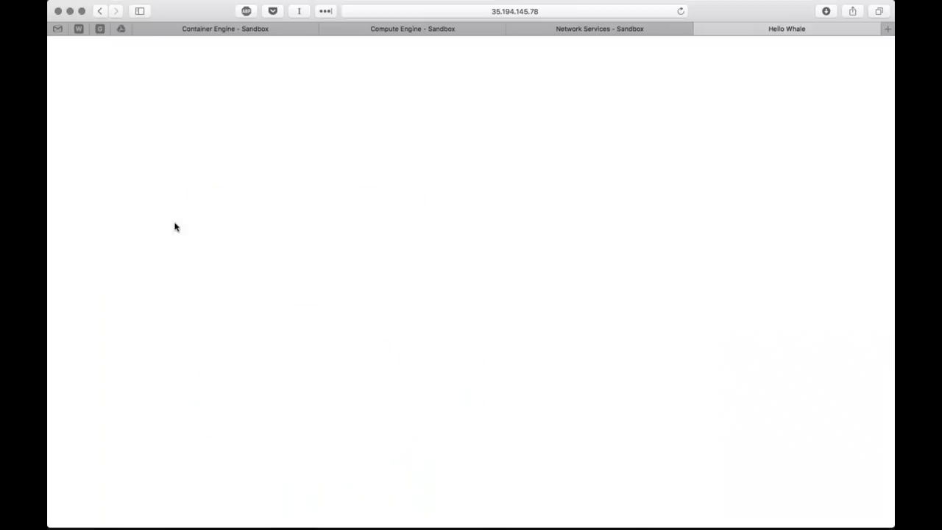
key("super+w")
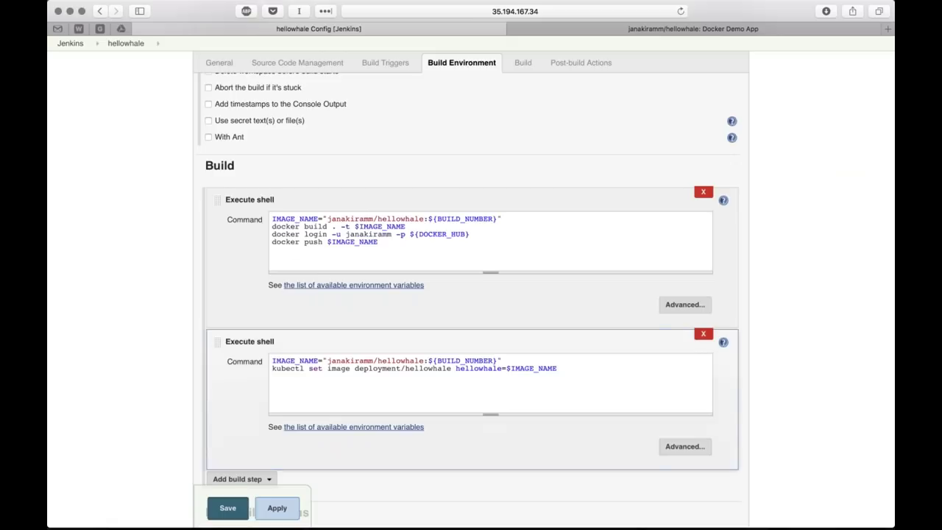
Review the hellowhale configuration, save it, and go back to the dashboard
scroll(189, 396, "down", 3)
scroll(188, 395, "up", 10)
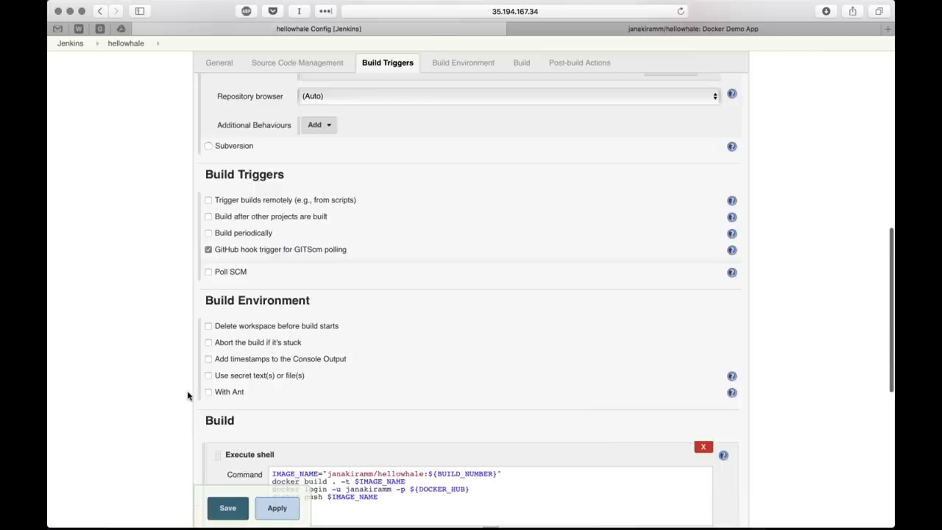
scroll(188, 396, "up", 8)
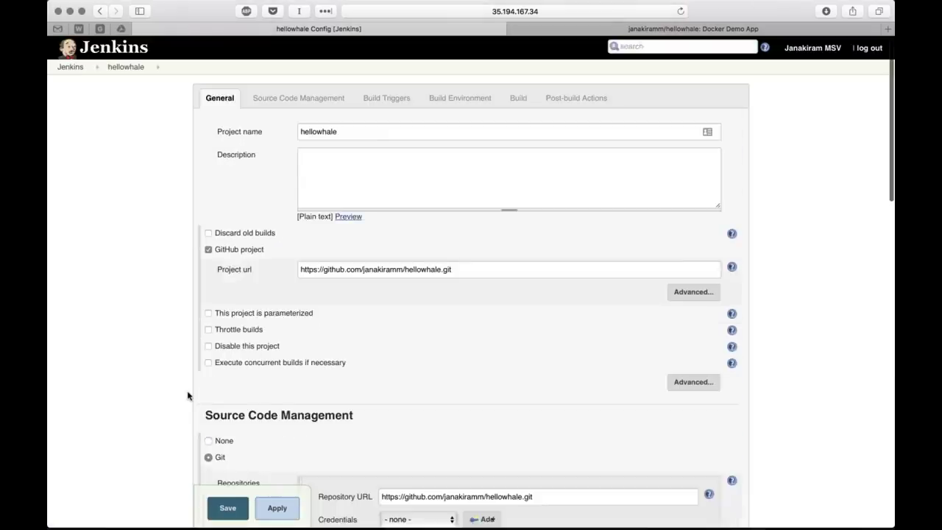
scroll(187, 395, "down", 15)
left_click(228, 451)
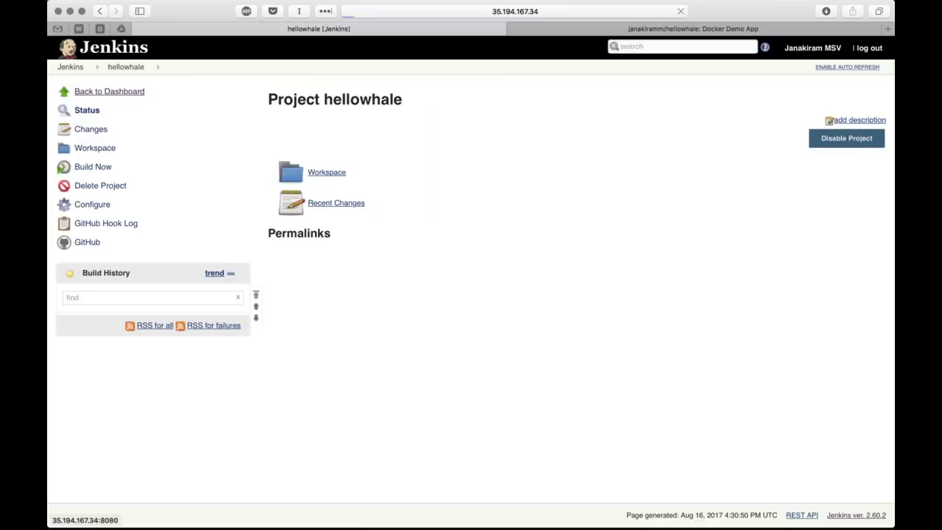
left_click(109, 91)
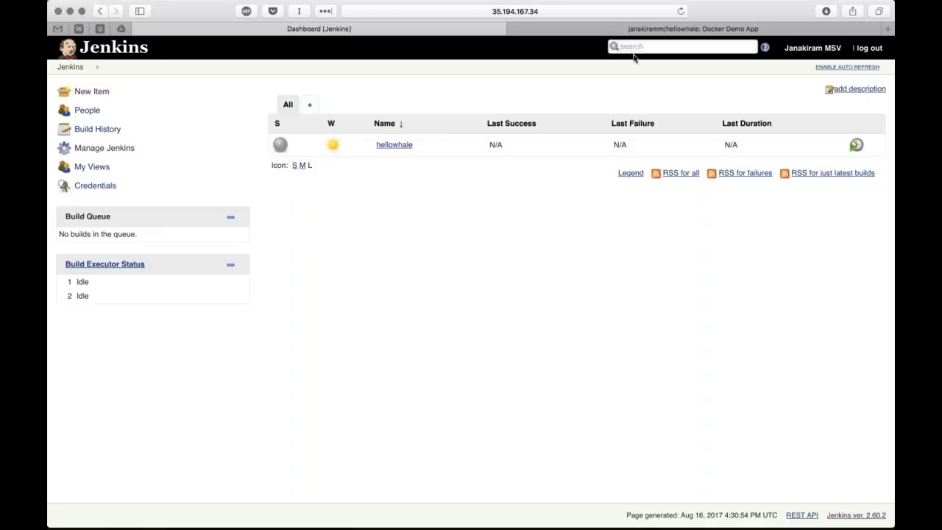
Test the hellowhale repository's Jenkins (GitHub plugin) service, then return to the Jenkins tab
left_click(606, 34)
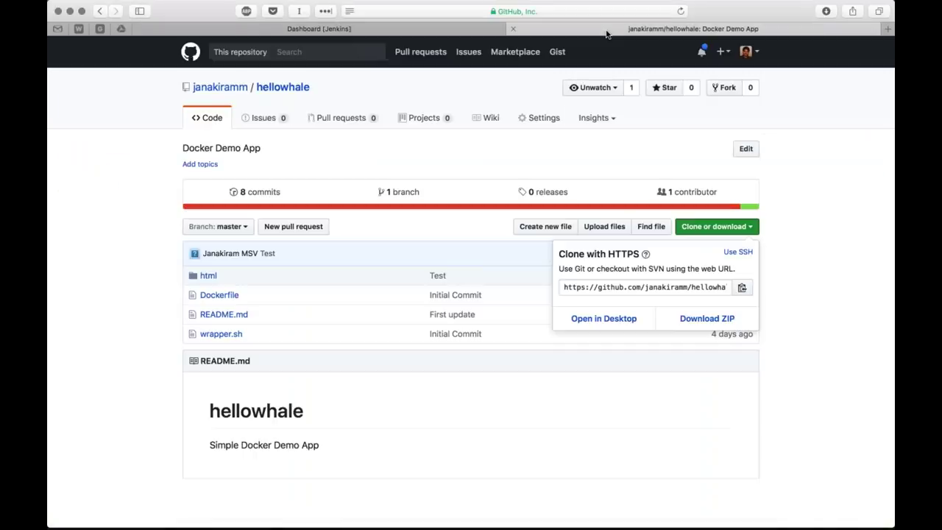
left_click(554, 122)
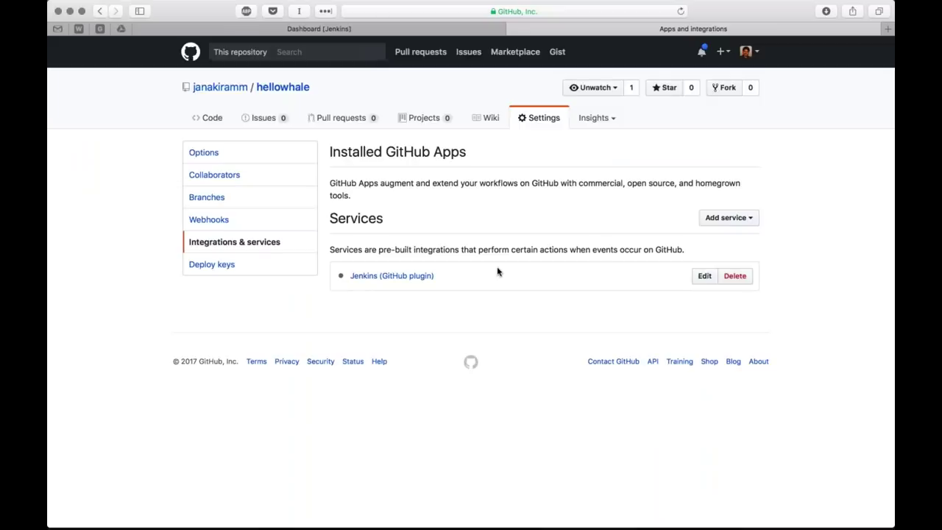
left_click(417, 275)
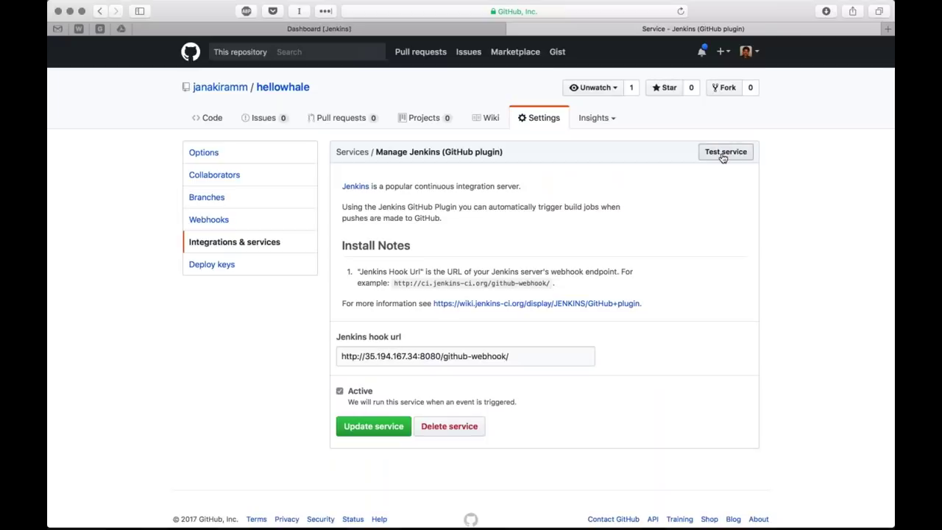
left_click(723, 157)
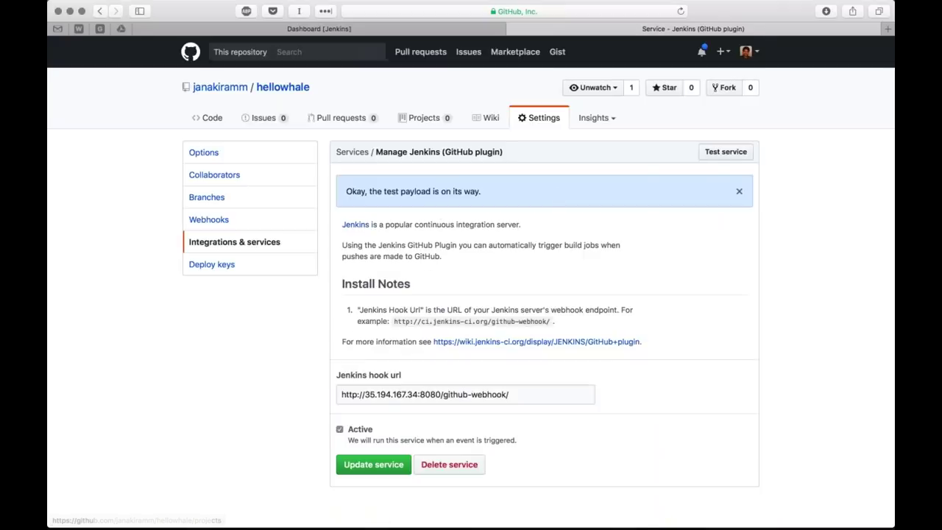
left_click(318, 29)
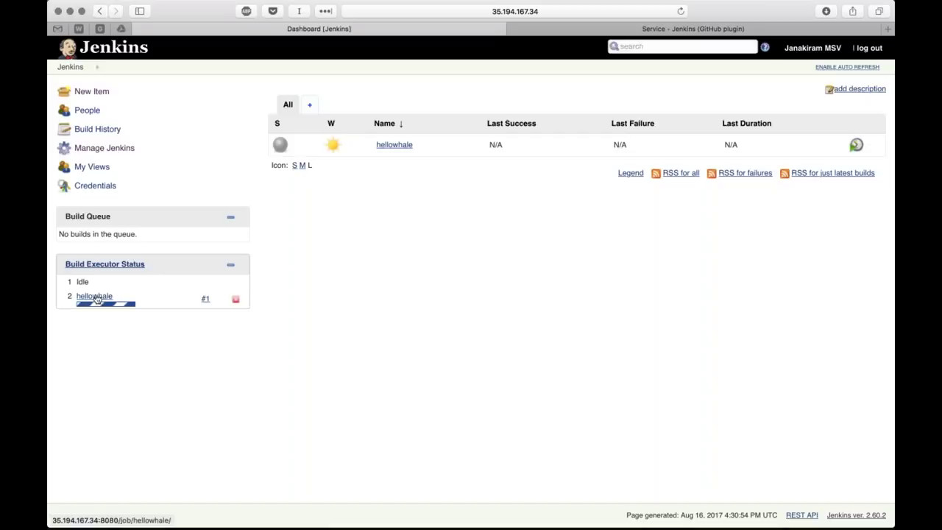
Check build #1's console output for the kubectl missing-credentials error, then view the dashboard
left_click(205, 299)
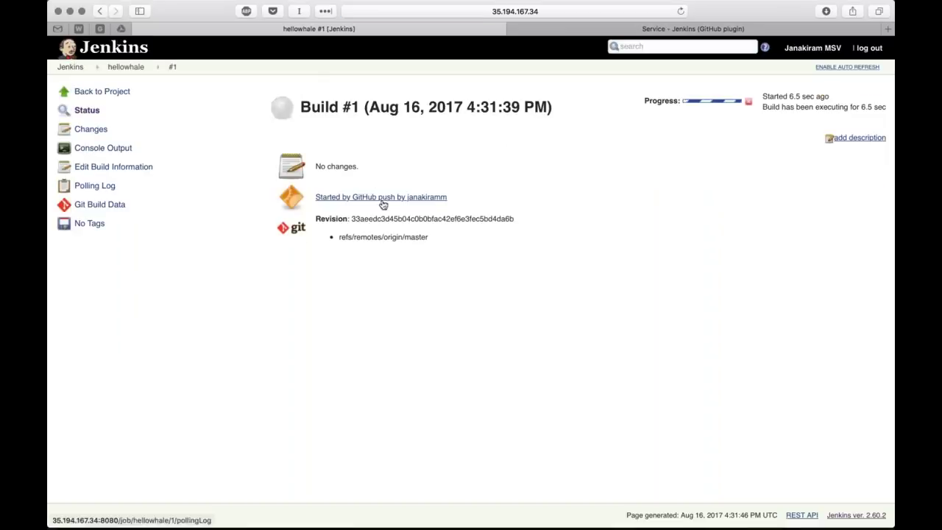
left_click(110, 148)
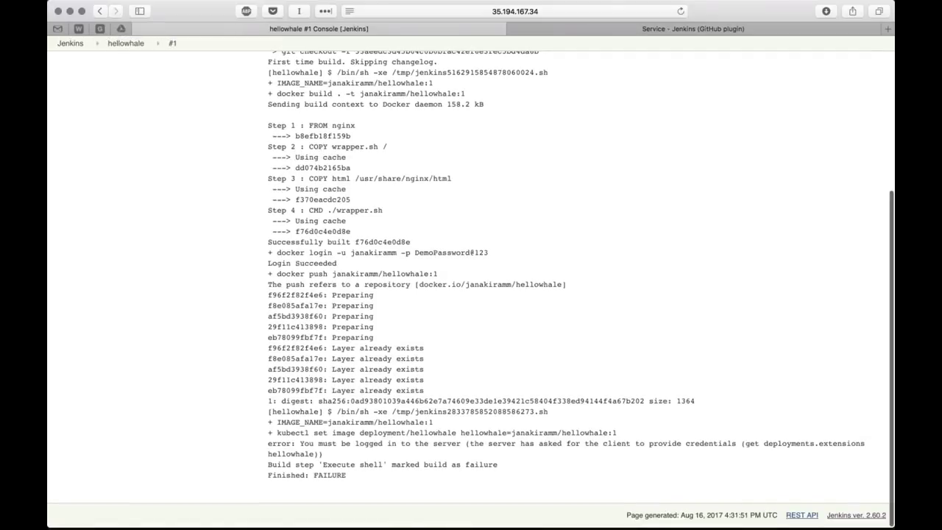
scroll(471, 280, "up", 1)
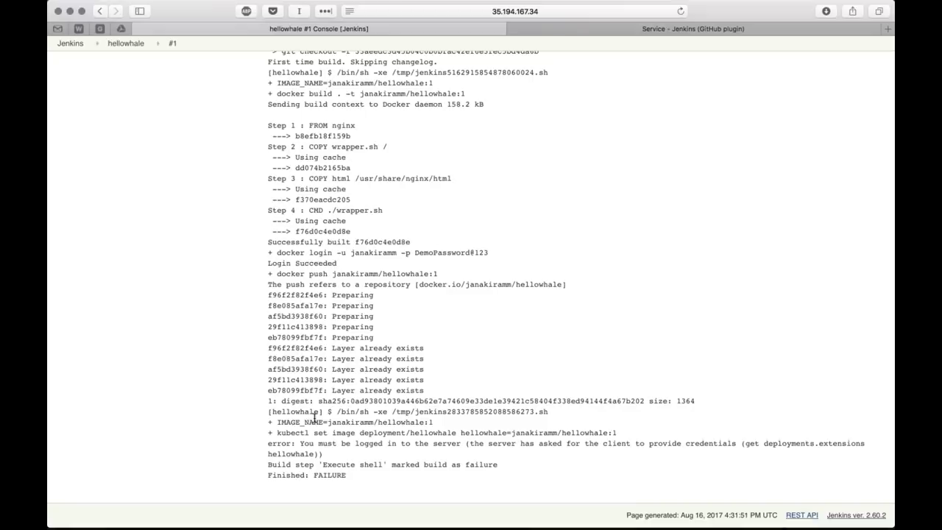
left_click_drag(302, 444, 458, 444)
left_click(459, 443)
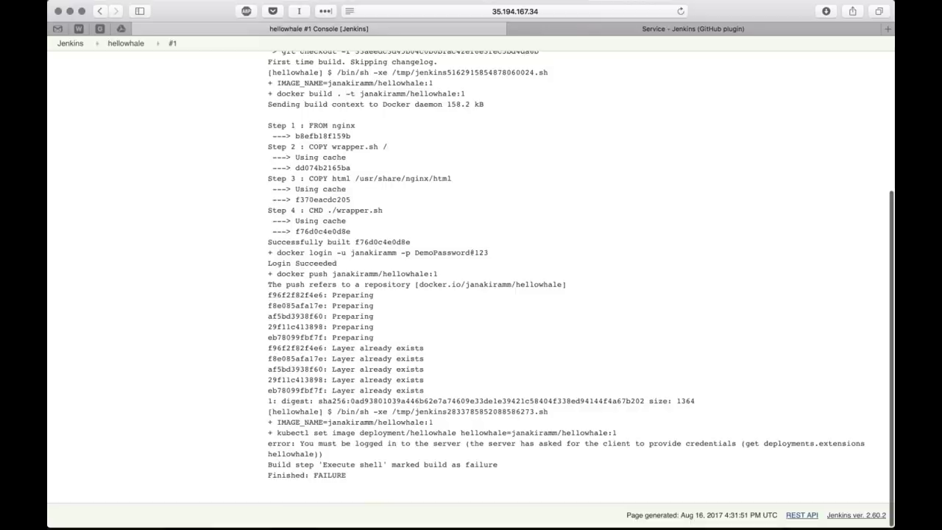
scroll(409, 103, "up", 5)
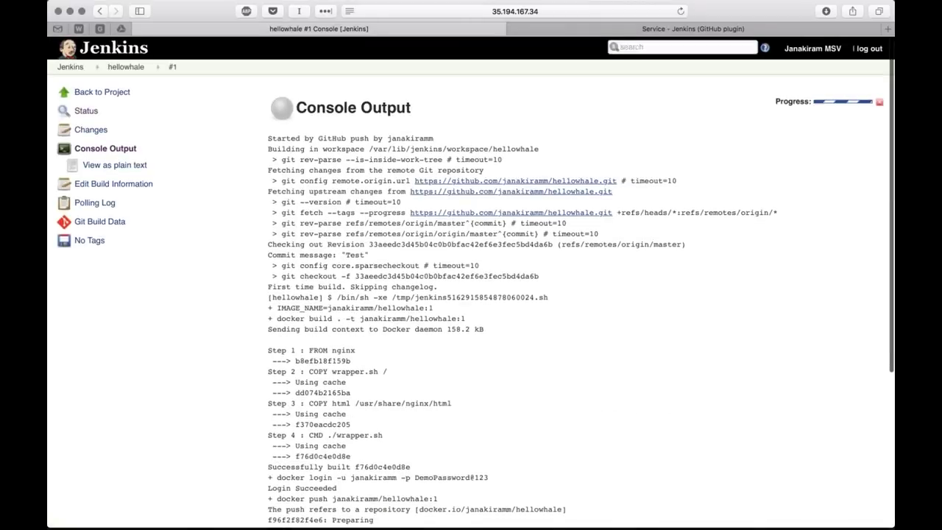
left_click(102, 91)
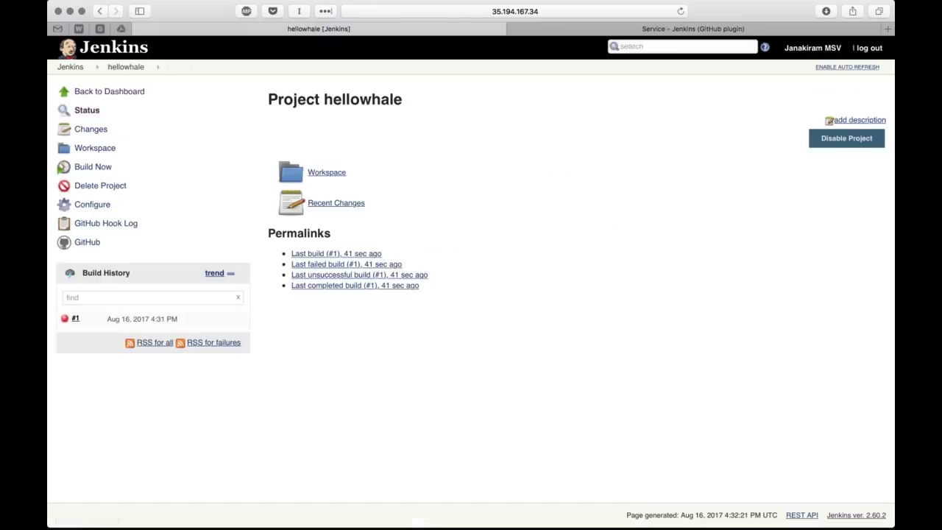
left_click(109, 91)
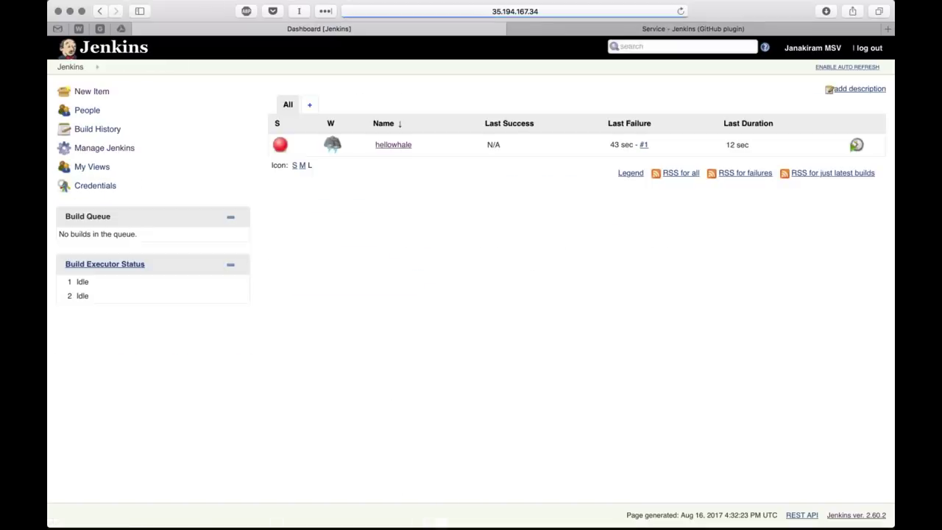
mouse_move(333, 150)
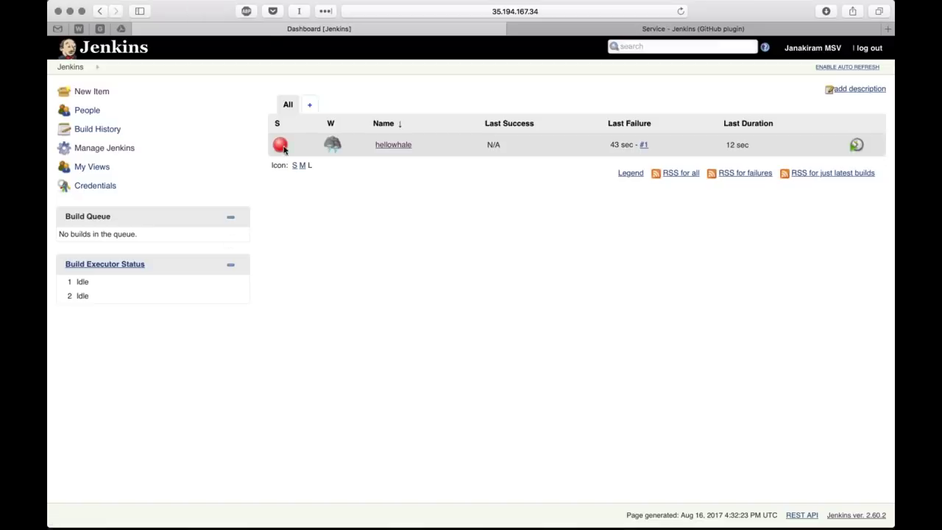
Run 'kubectl get nodes' to confirm the three cluster nodes are Ready
key("super+Tab")
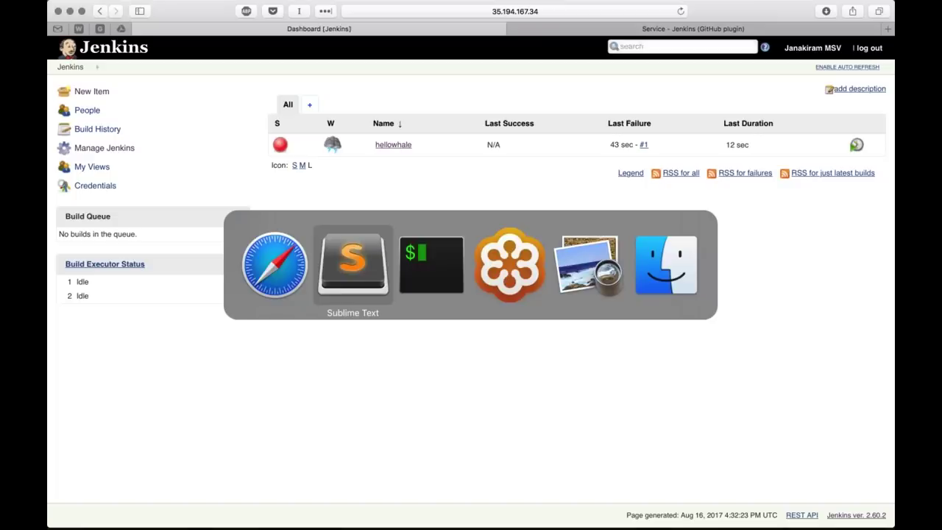
key("super+Tab")
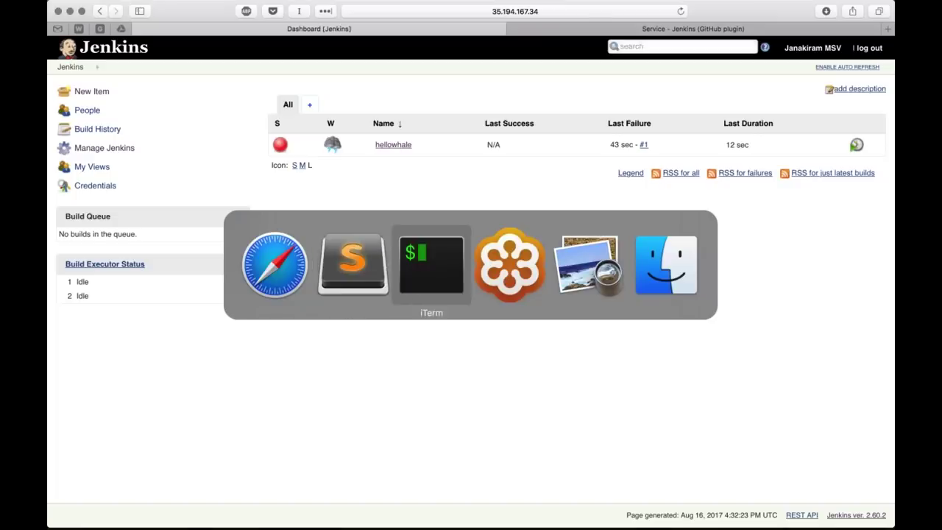
type("k")
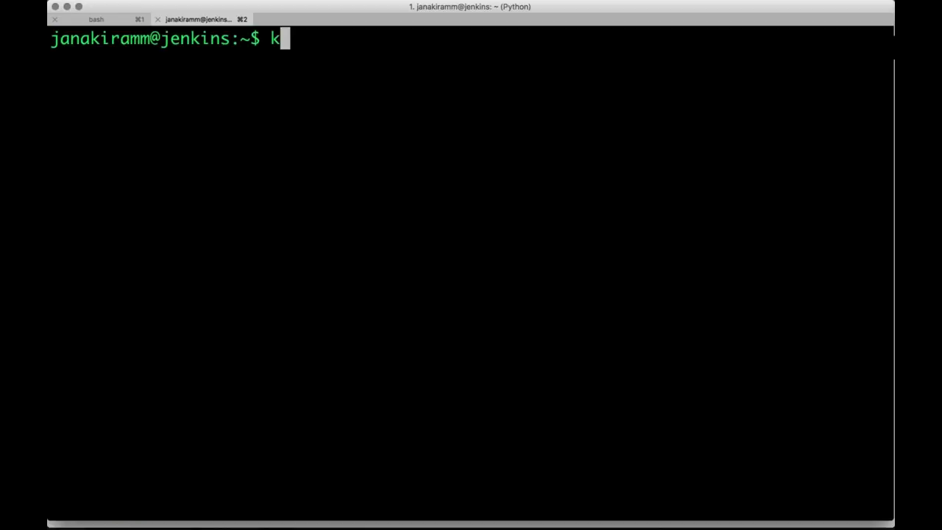
type("i")
key("BackSpace")
type("ubectl get nodes")
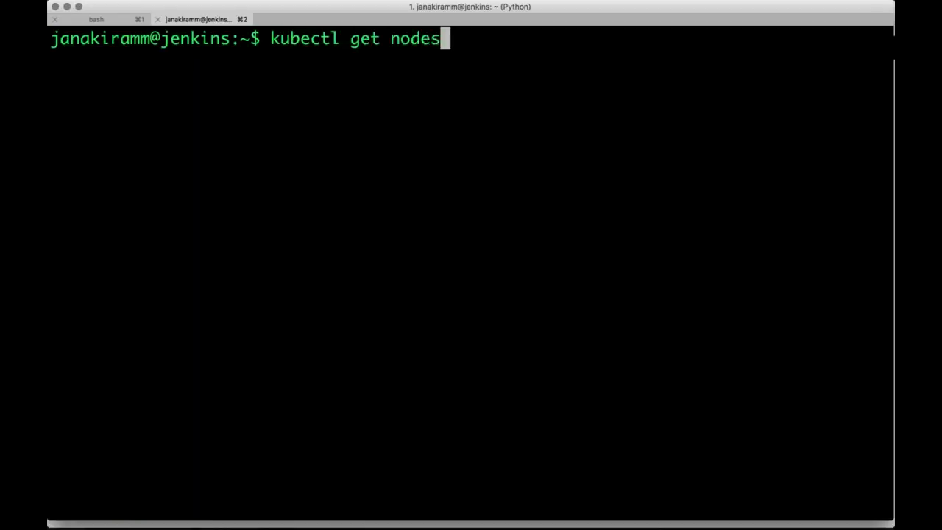
key("Return")
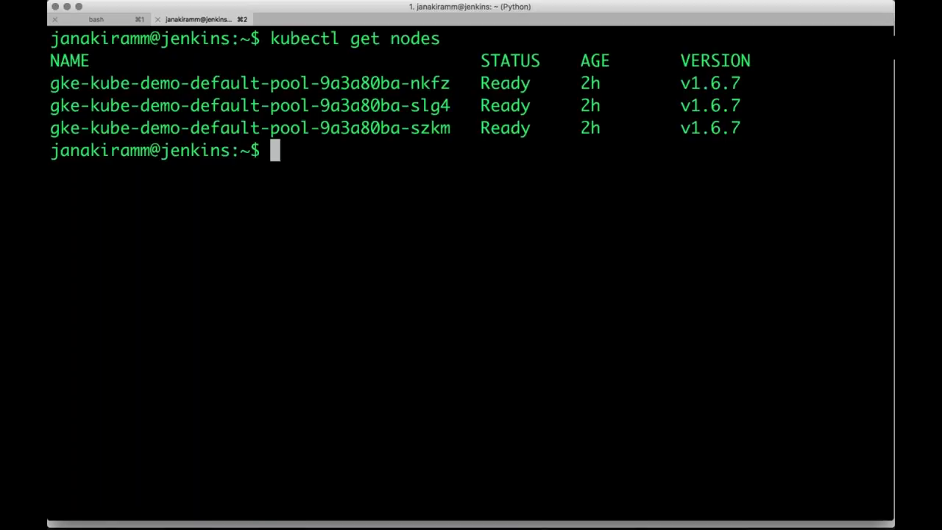
In the .kube folder, copy config to /home/jenkins/.kube/
type("c")
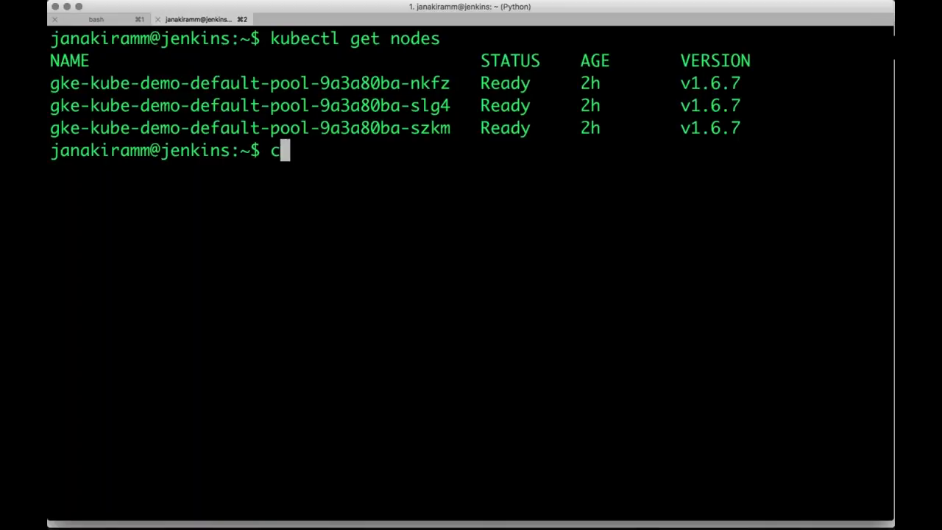
type("d")
key("BackSpace")
key("BackSpace")
type("p .")
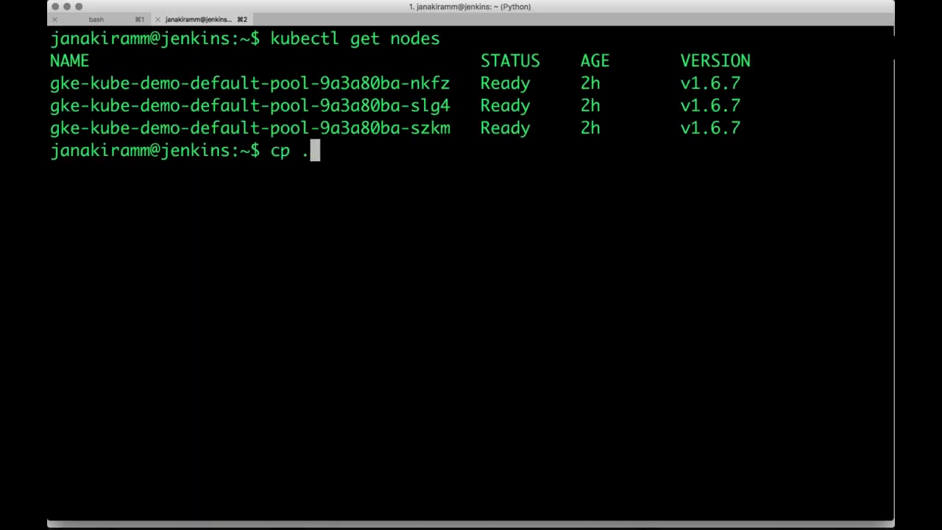
type("/ku")
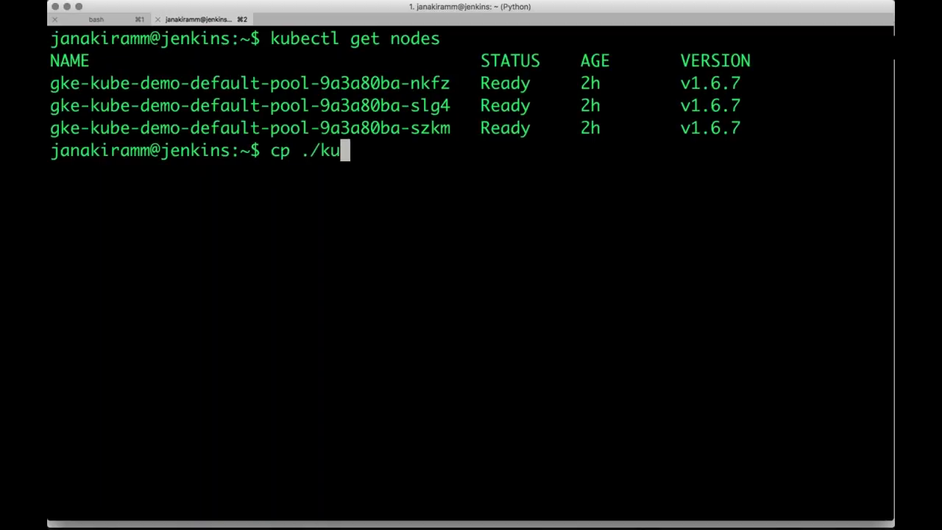
type("be/c")
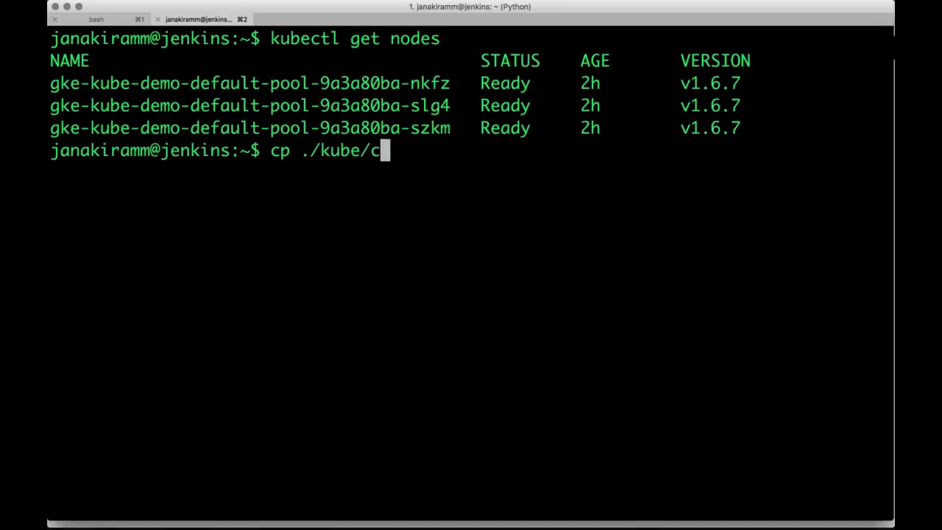
type("o")
key("BackSpace")
key("BackSpace")
key("BackSpace")
key("BackSpace")
key("BackSpace")
key("BackSpace")
key("BackSpace")
key("BackSpace")
key("BackSpace")
key("BackSpace")
key("BackSpace")
key("BackSpace")
type("cd .kube/")
key("Return")
type("ls")
key("Return")
type("cp")
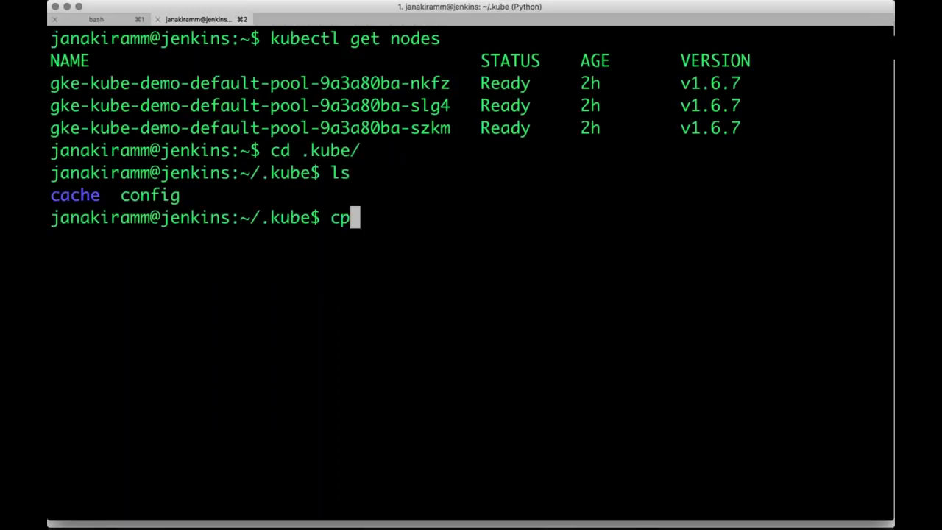
type(" ./config ")
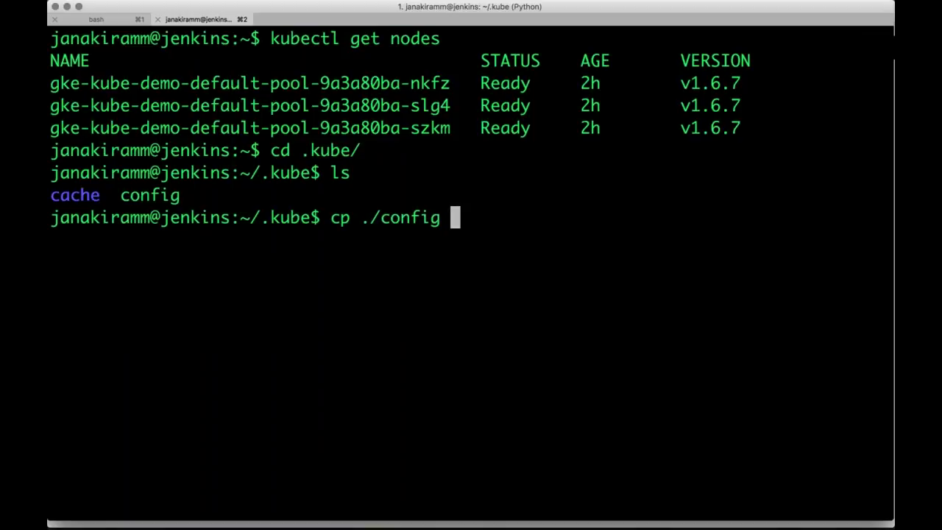
type("/home/")
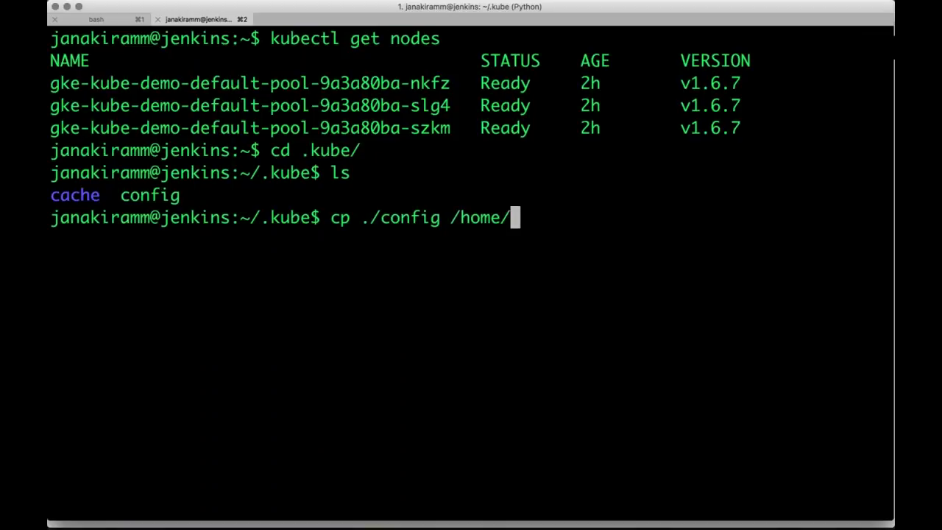
type("j")
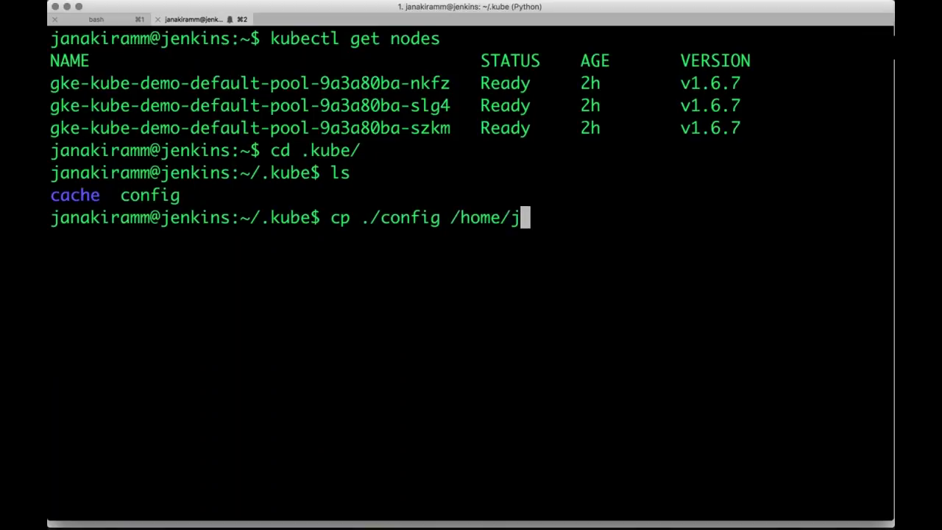
type("e")
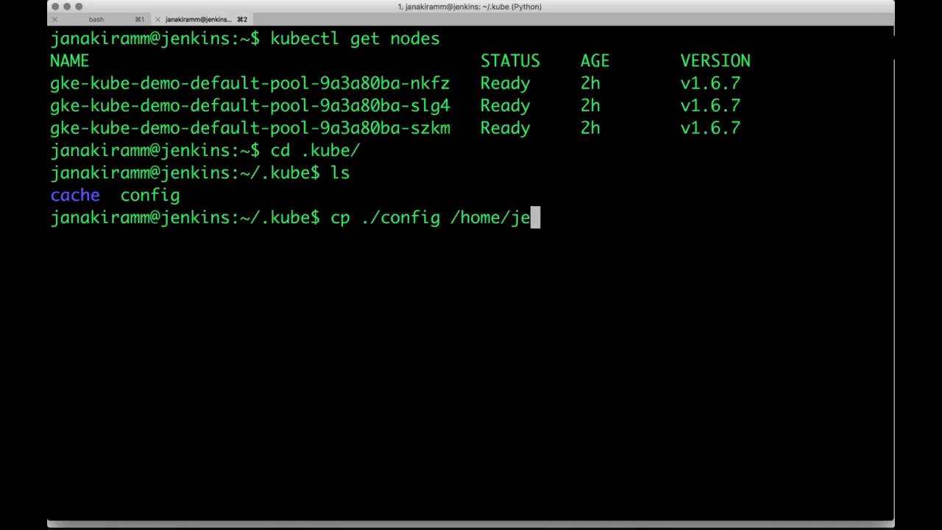
type("nkins/.kube/")
key("Return")
Copy config to /var/lib/jenkins/.kube/, rerunning the command with sudo
key("Up")
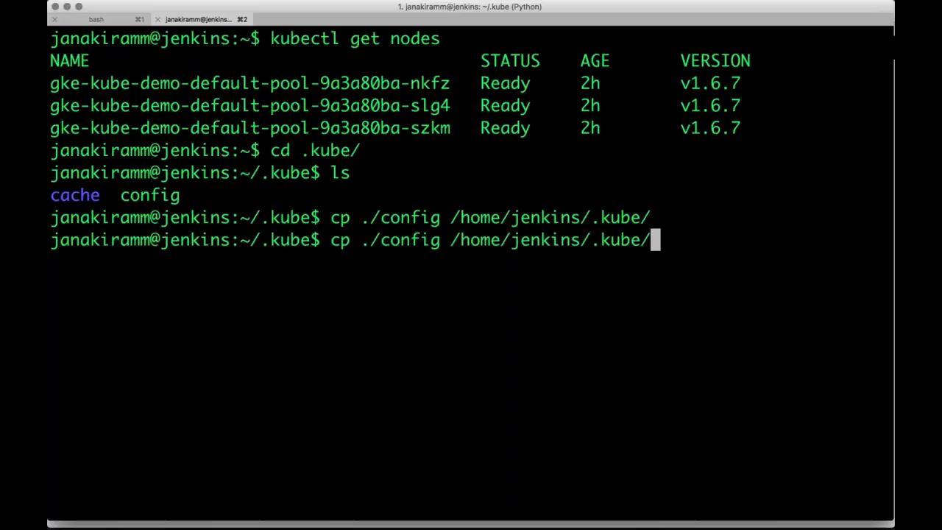
key("BackSpace")
key("BackSpace")
key("BackSpace")
key("BackSpace")
key("BackSpace")
key("BackSpace")
key("BackSpace")
key("BackSpace")
key("BackSpace")
key("BackSpace")
key("BackSpace")
key("BackSpace")
key("BackSpace")
key("BackSpace")
key("BackSpace")
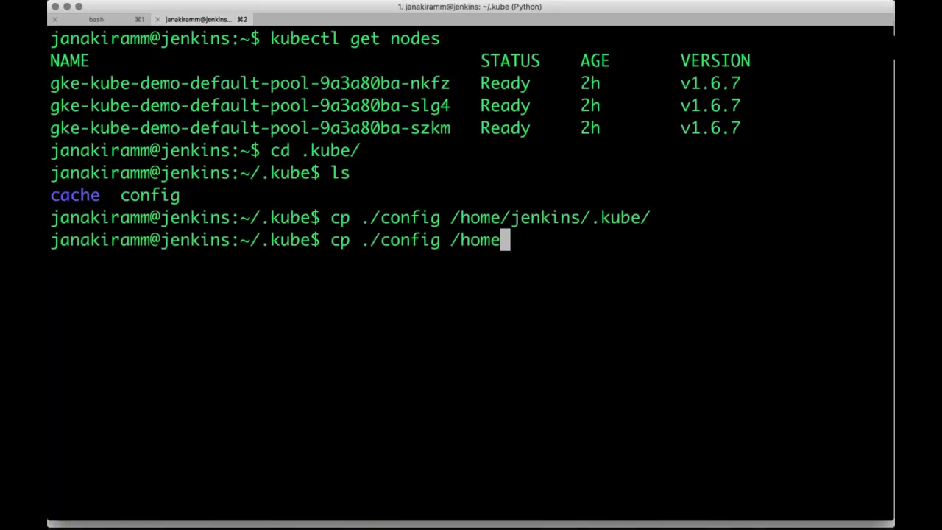
key("BackSpace")
key("BackSpace")
key("BackSpace")
key("BackSpace")
type("var/l")
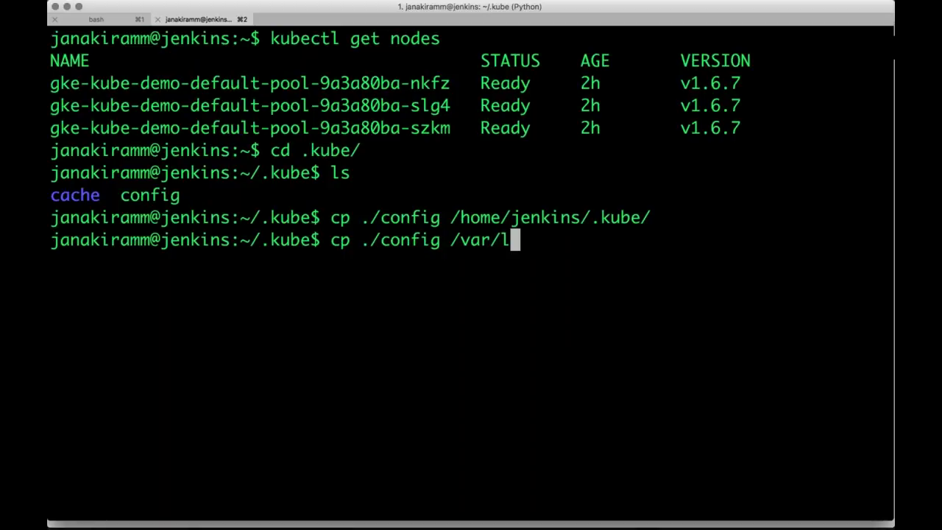
type("oc")
key("BackSpace")
key("BackSpace")
type("ib/jenkins/")
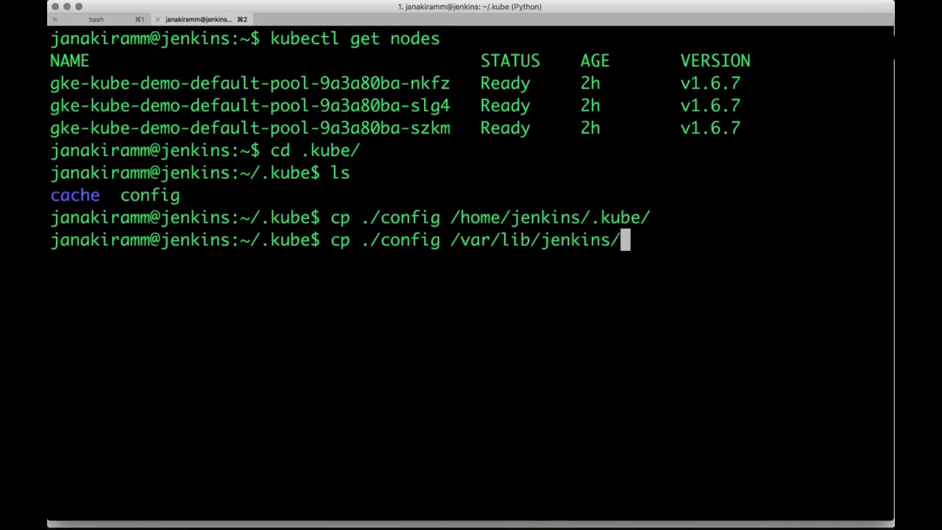
type(".kube/")
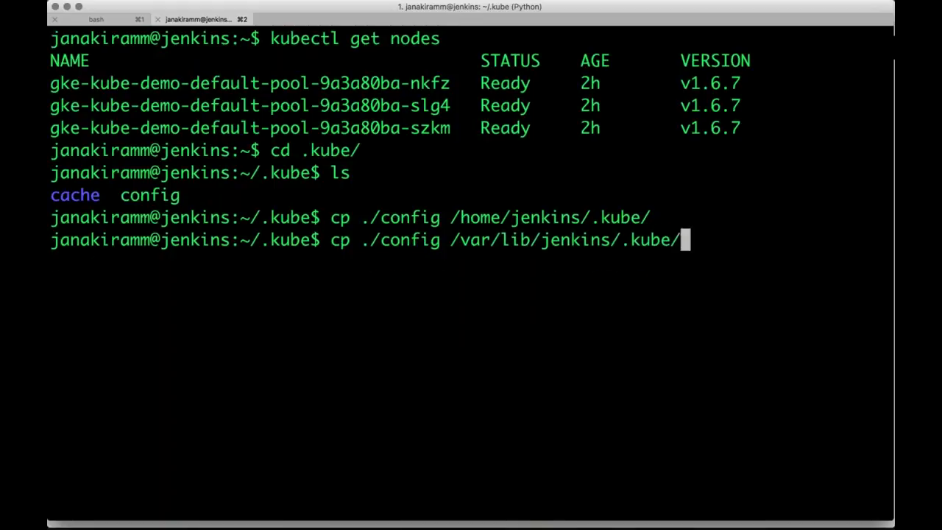
key("Return")
key("Up")
key("ctrl+a")
type("sudo")
key("Return")
Clear the terminal and type the 'service jenkins restart' command
type("clear")
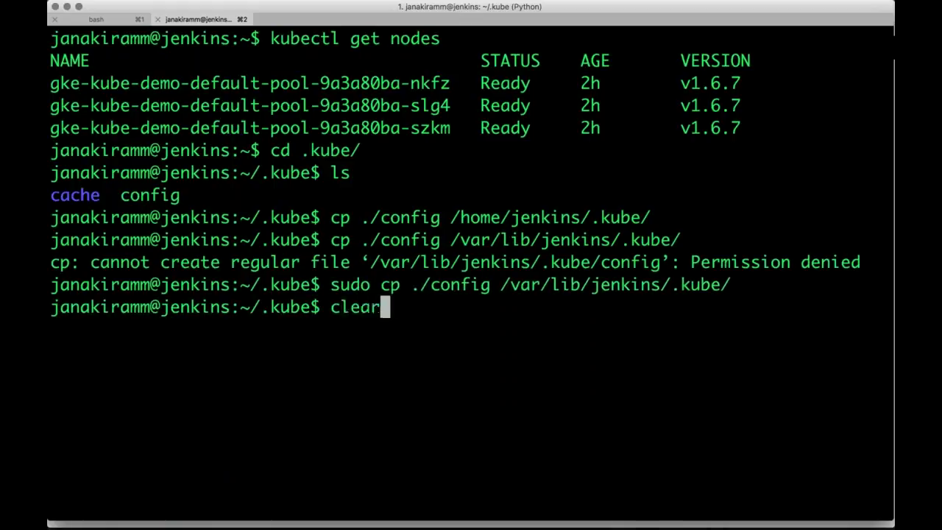
key("Return")
type("s")
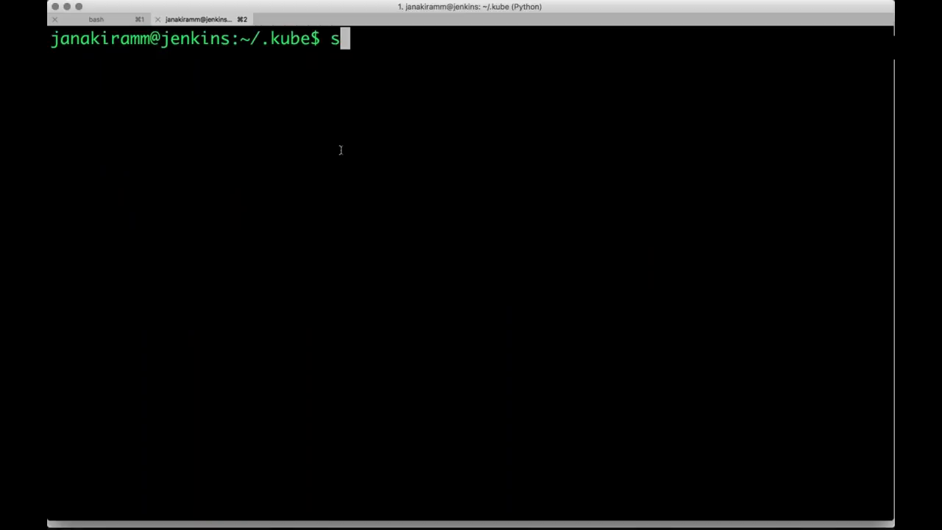
type("ervice je")
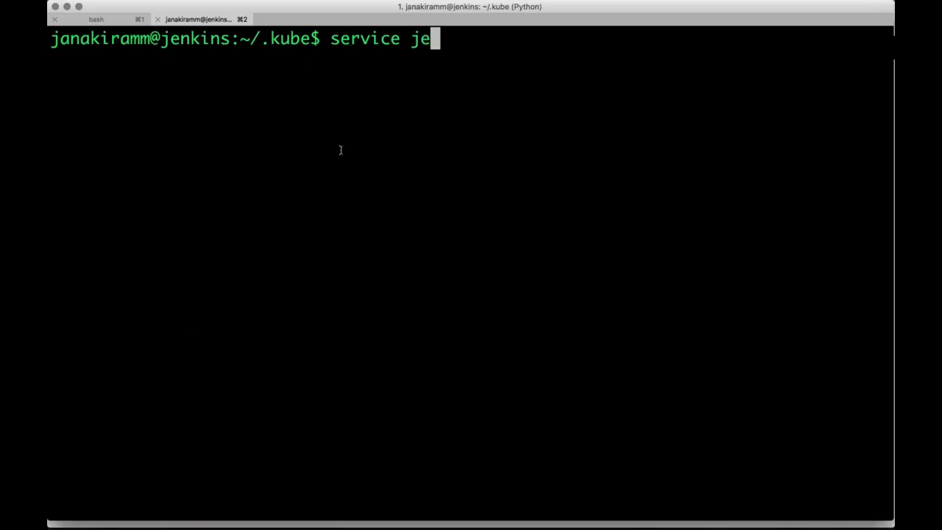
type("nki")
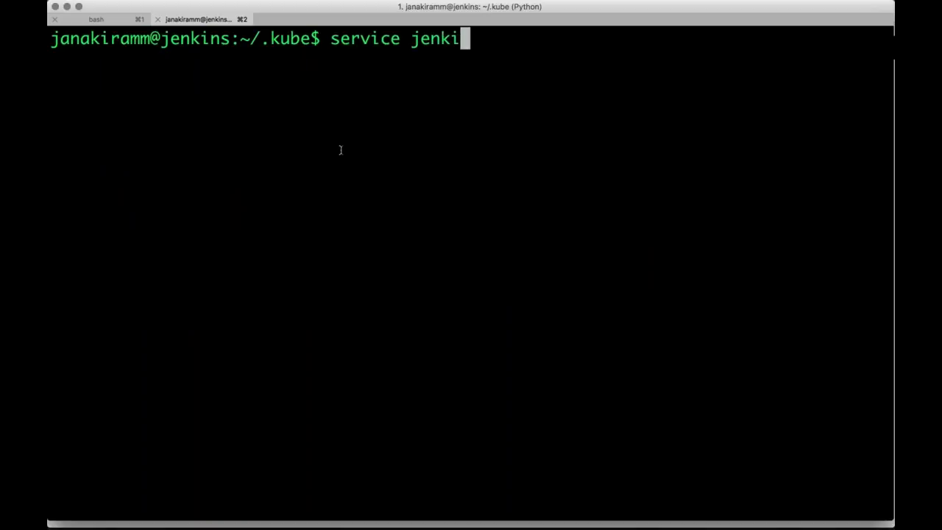
type("ns restart")
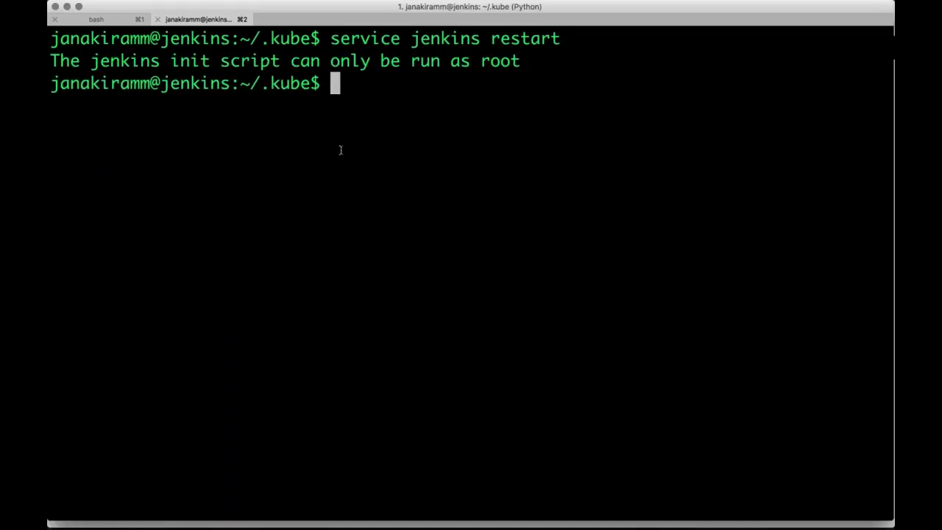
Rerun 'service jenkins restart' with sudo, then switch back to Safari
key("Up")
key("ctrl+a")
type("sy")
key("BackSpace")
type("udo")
key("Return")
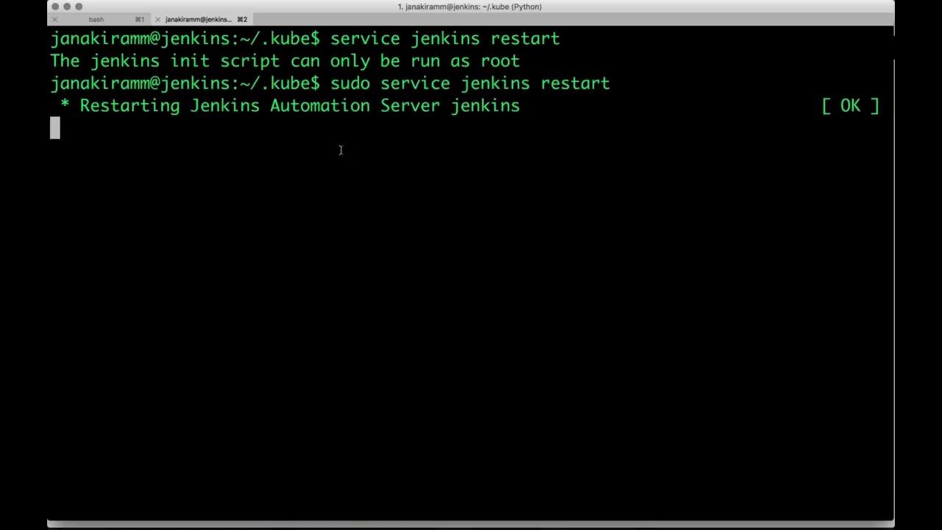
key("super+Tab")
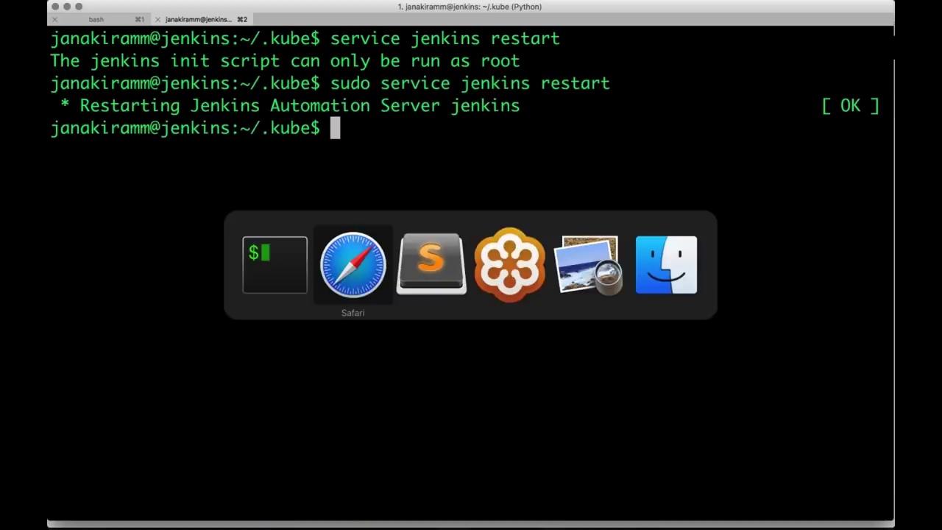
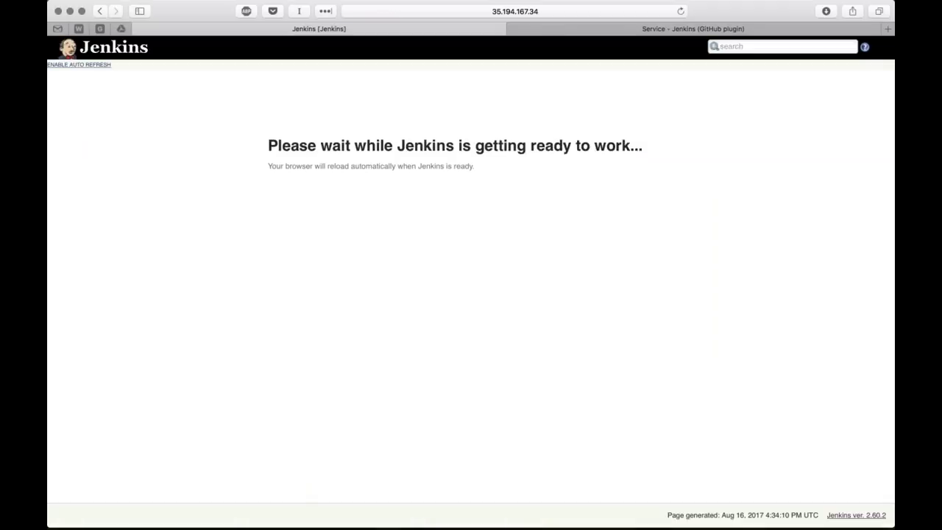
List the cluster's pods and services with kubectl get pods and kubectl get svc
key("super+Tab")
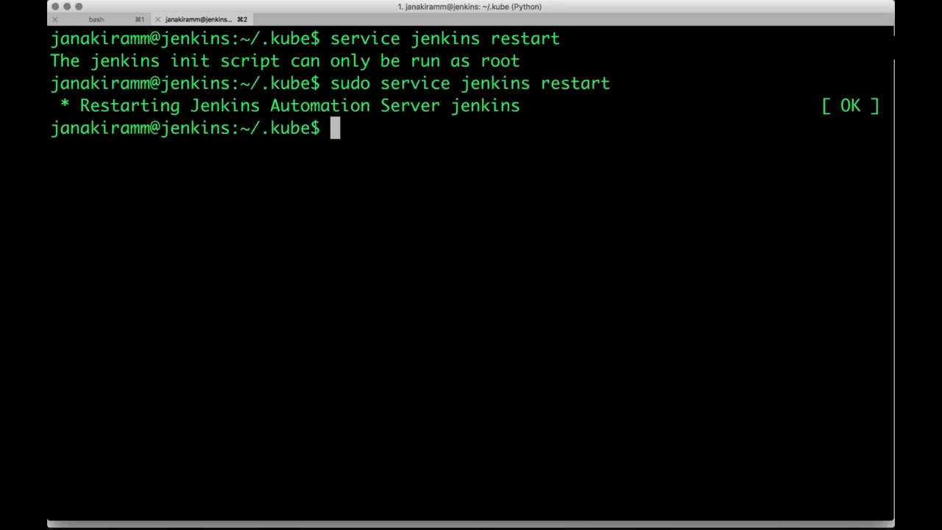
type("kubectl get pods")
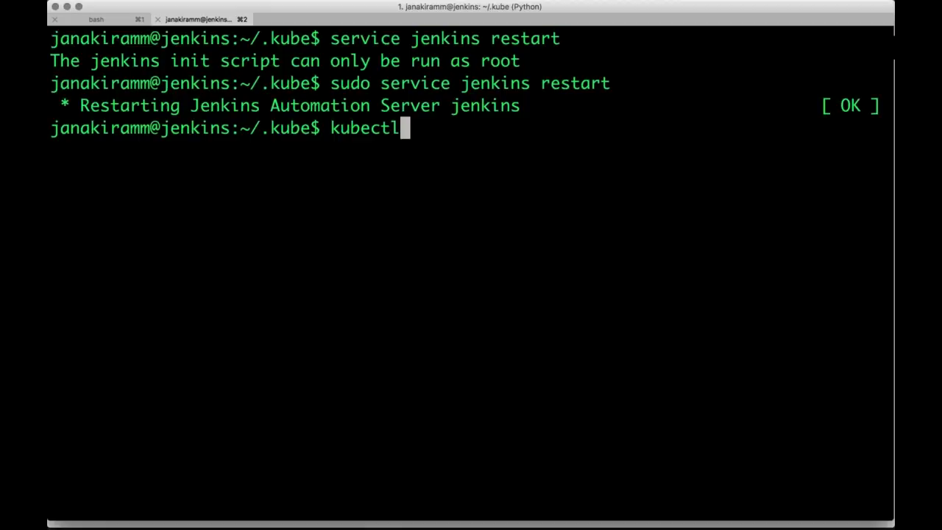
key("Return")
type("kubectl g")
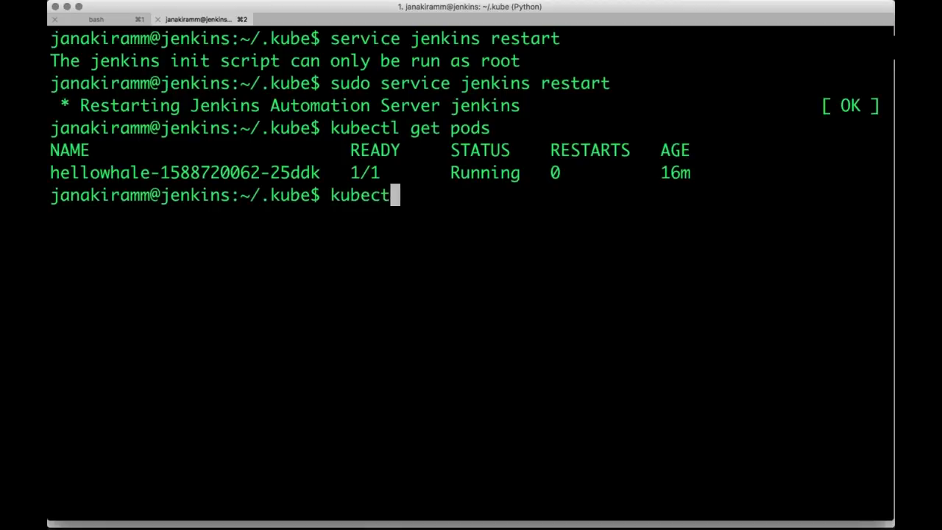
type("et svc")
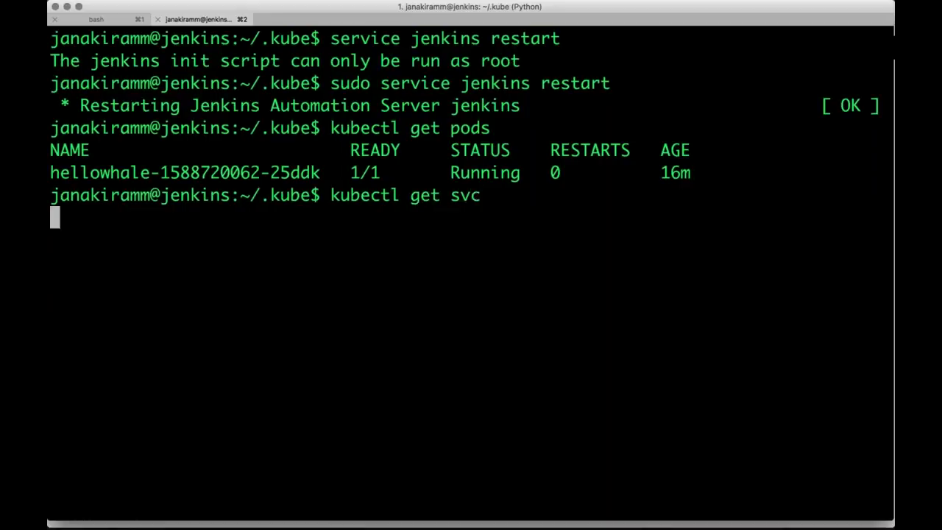
key("Return")
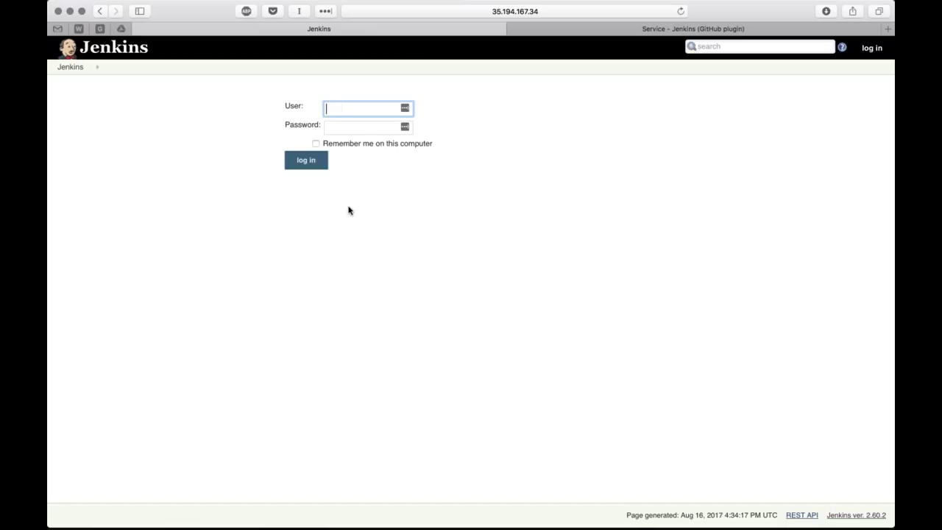
Sign in to Jenkins with the account username and password
type("janakia")
type("am")
key("Tab")
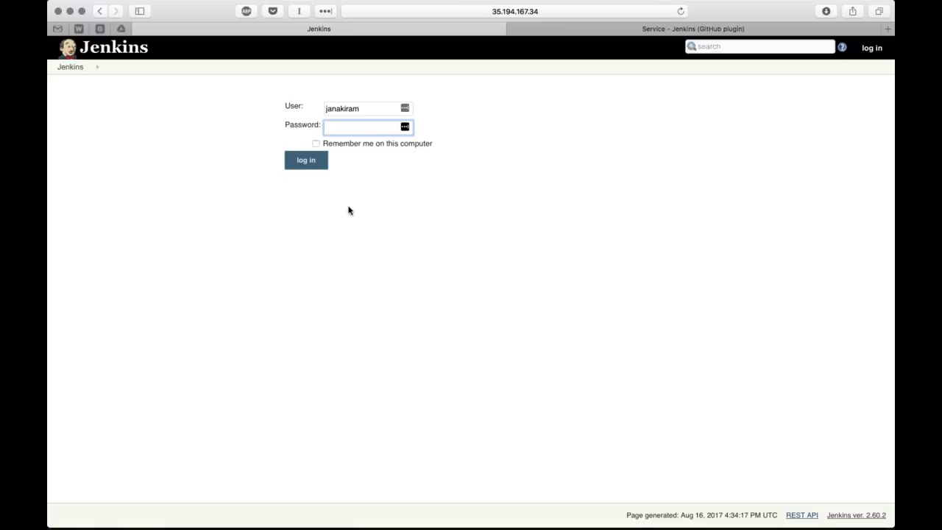
type("••••••••••••")
key("Return")
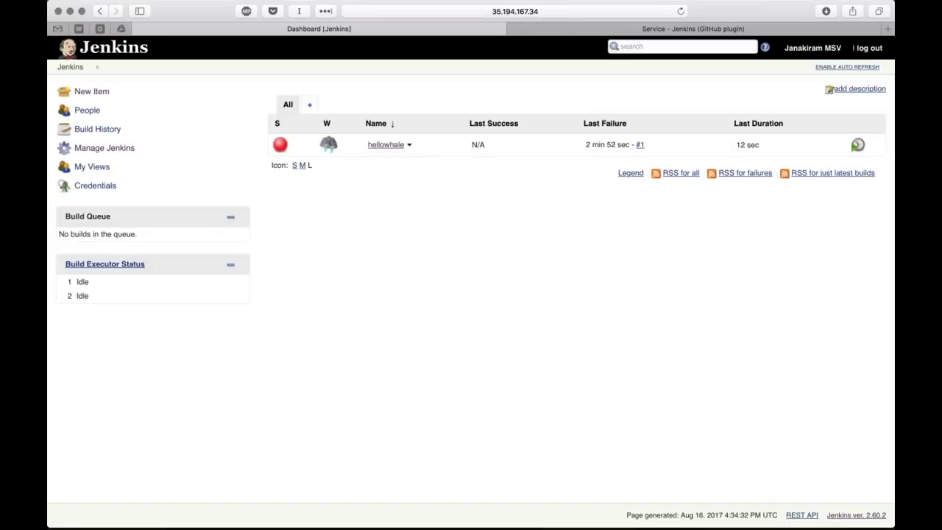
Trigger a new hellowhale build and open the running build #2
left_click(410, 145)
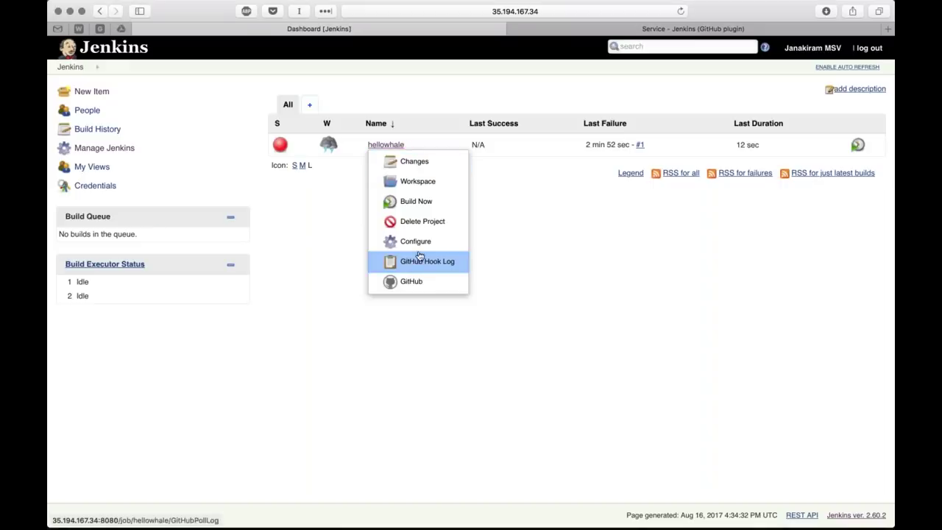
left_click(416, 201)
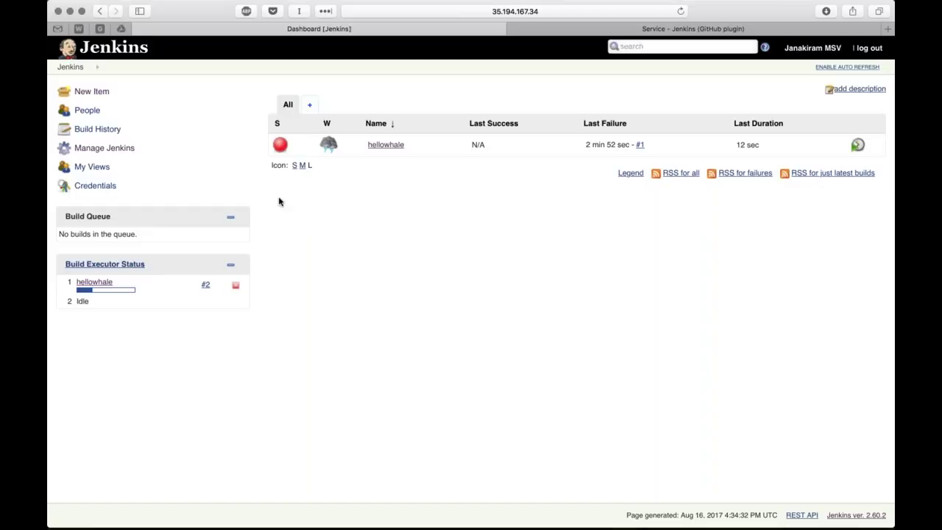
left_click(205, 285)
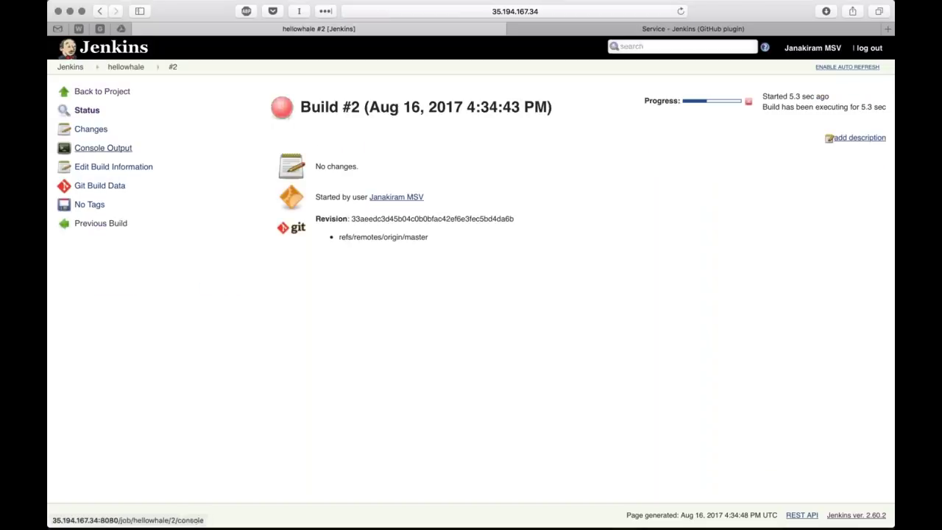
Read build #2's console output at a larger zoom, then return to the hellowhale project
left_click(103, 148)
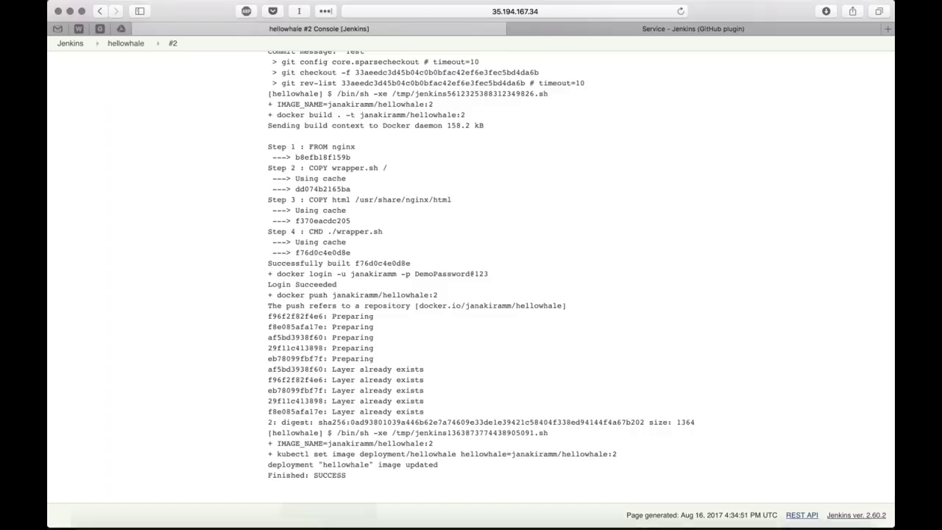
key("super+equal")
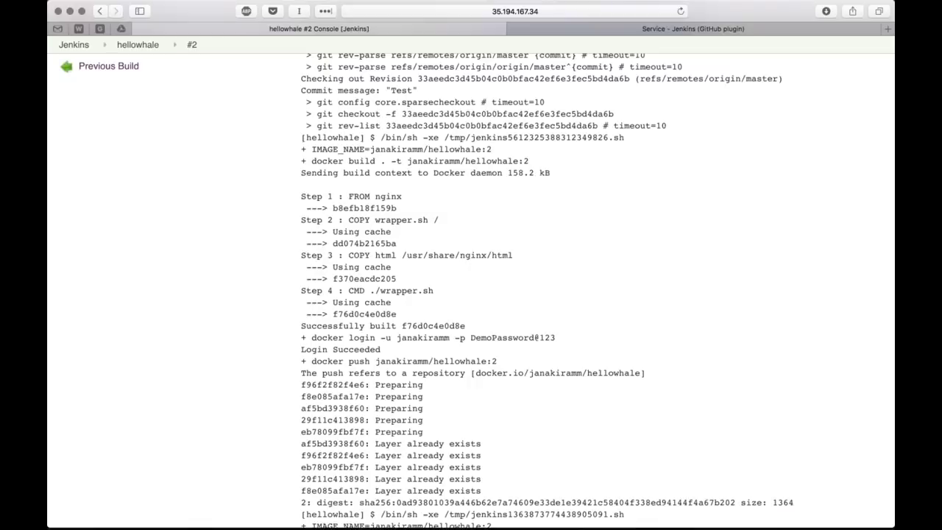
scroll(366, 467, "down", 3)
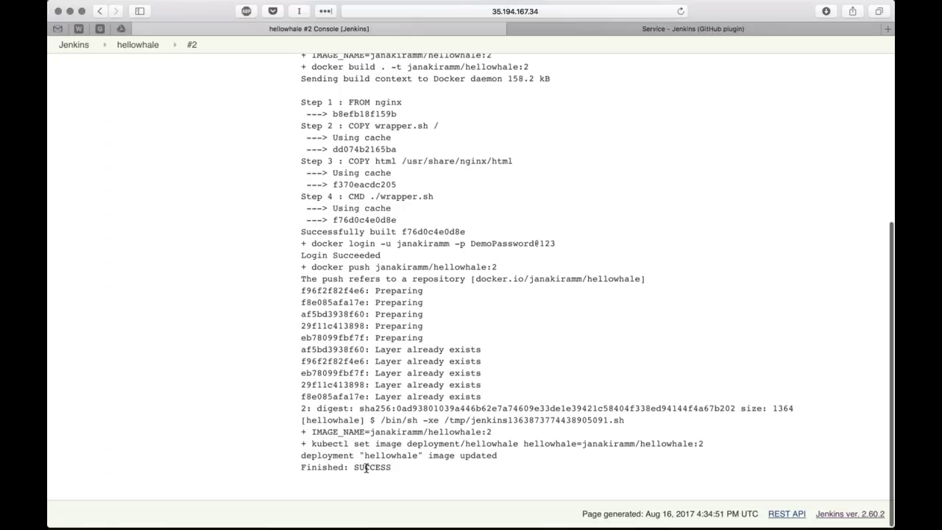
scroll(365, 467, "up", 6)
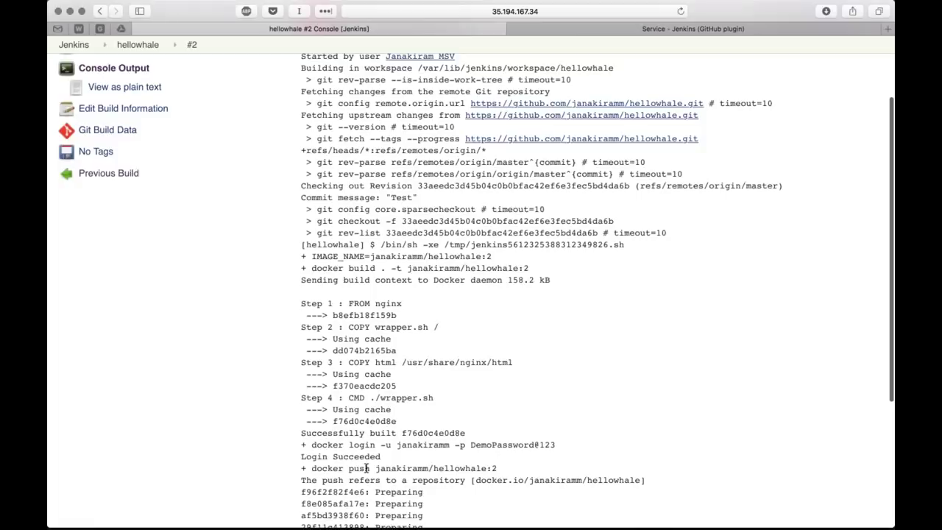
scroll(366, 467, "up", 3)
left_click(111, 98)
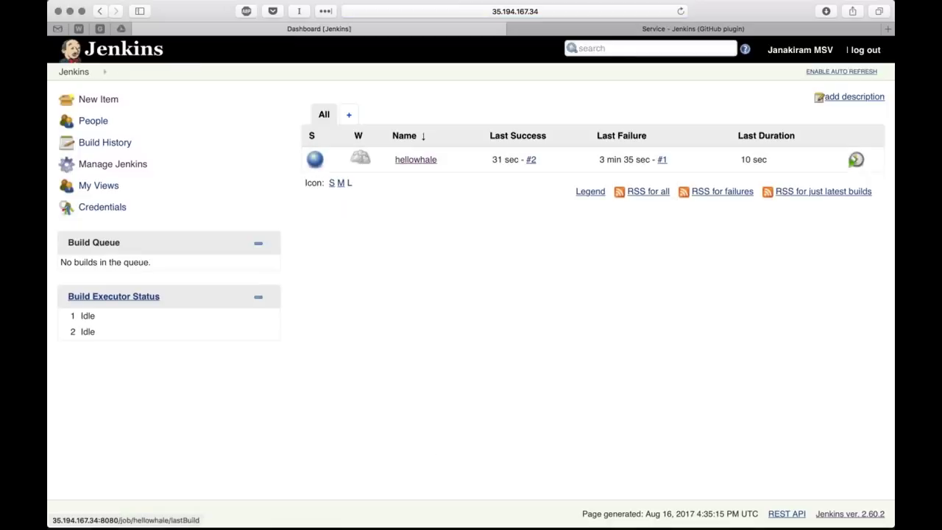
Open the load balancer IP 35.194.145.78 in a new tab to load Hello Containers
left_click(648, 28)
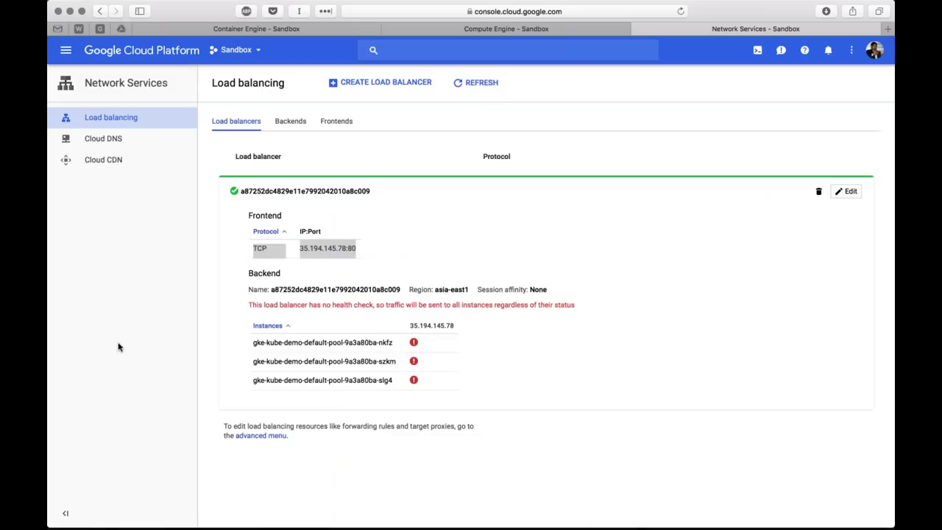
left_click(297, 251)
left_click_drag(297, 251, 348, 250)
key("super+c")
key("super+t")
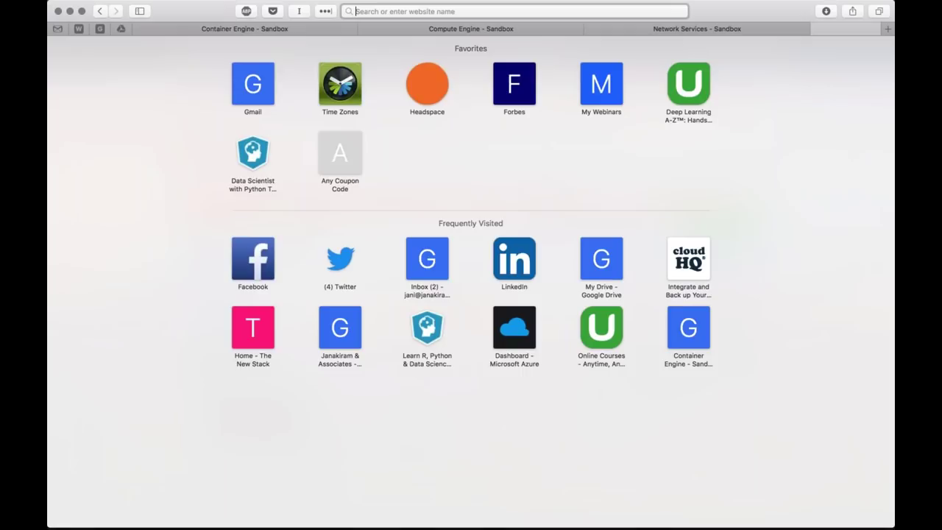
key("super+v")
key("Return")
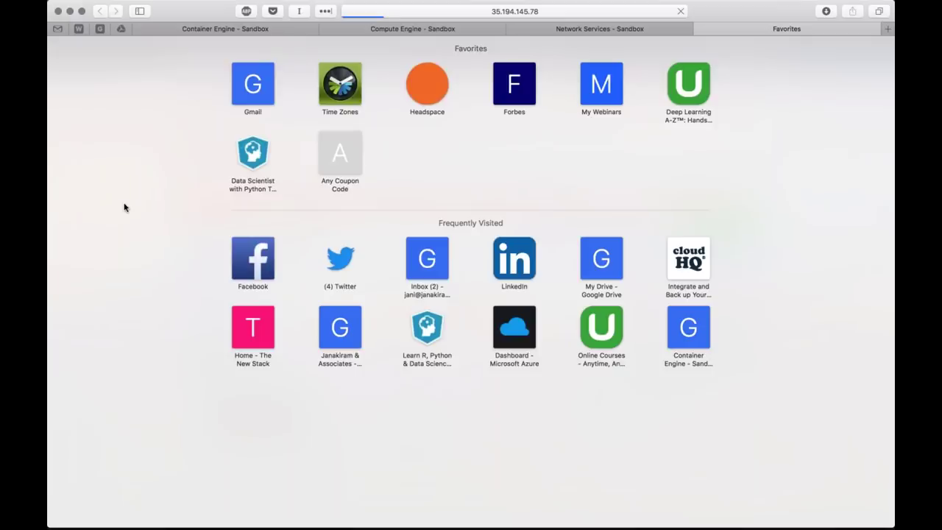
key("super+Tab")
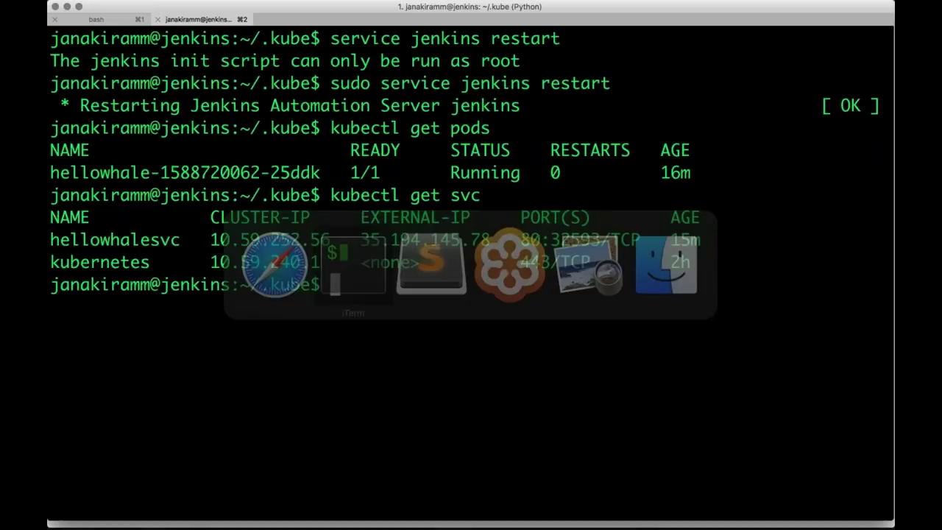
List the hellowhale project files and open html/index.html in Sublime Text
left_click(114, 19)
type("l")
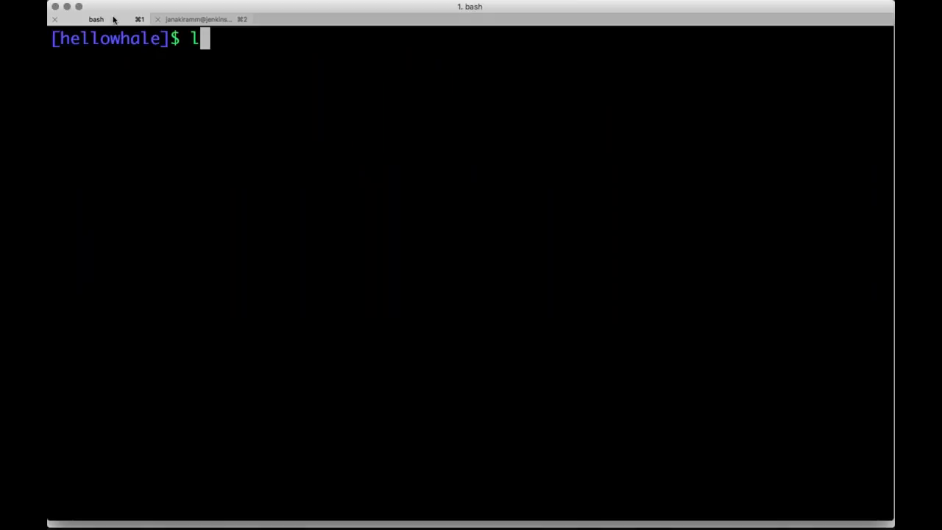
type("s")
key("Return")
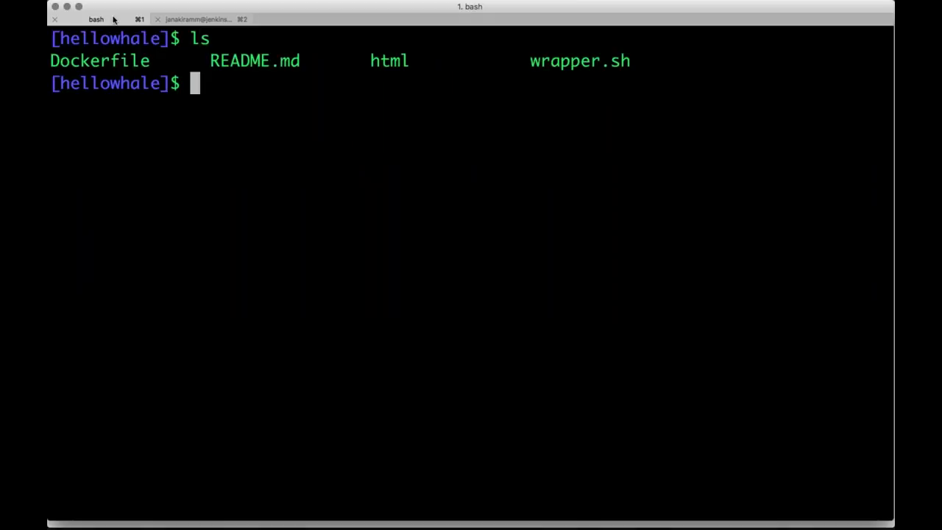
type("sublime h")
key("Tab")
type("i")
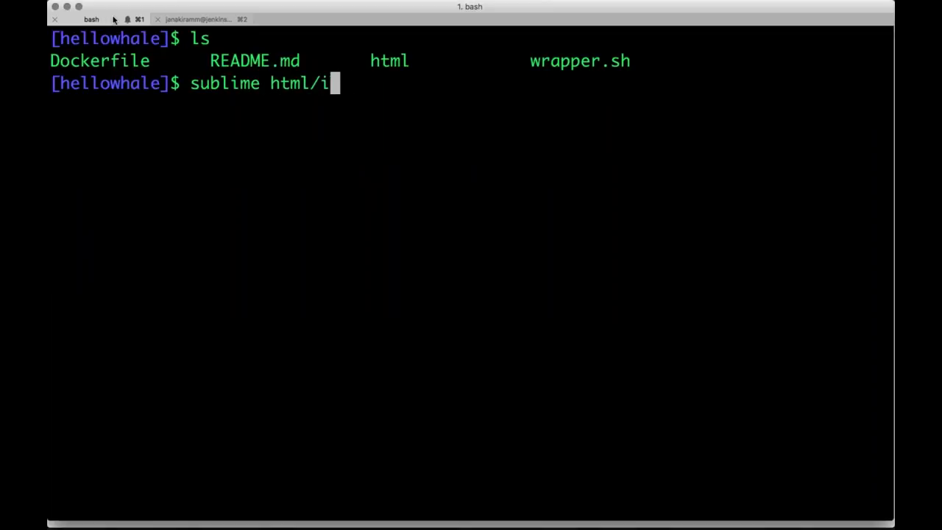
type("n")
key("Tab")
key("Return")
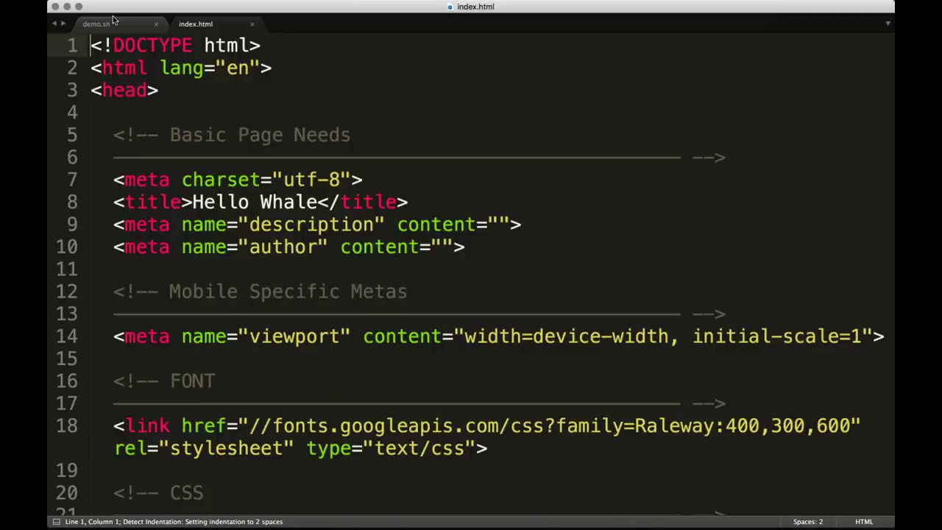
Change the h1 colour from blue to red in index.html and save
scroll(326, 313, "down", 10)
double_click(398, 236)
type("red")
key("cmd+s")
Stage html/index.html and commit it as "Changed color to red"
key("cmd+Tab")
type("gi")
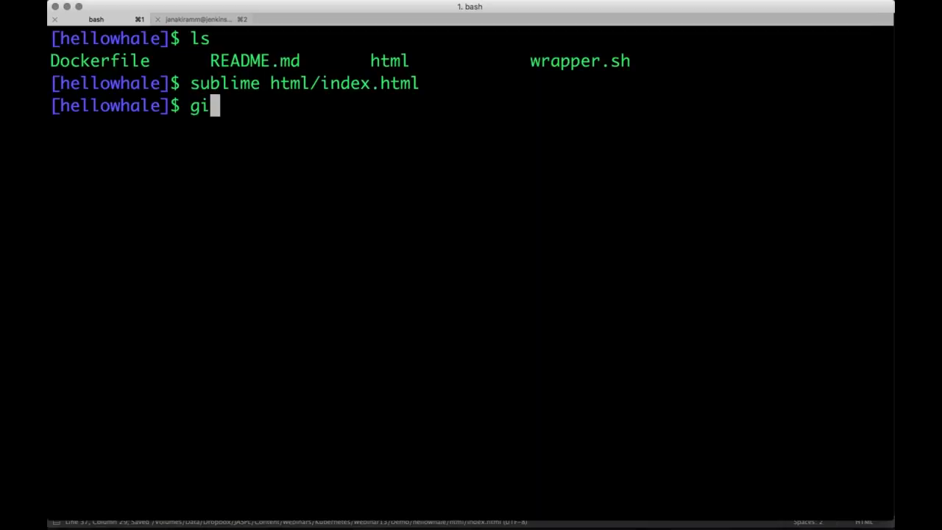
type("t add h")
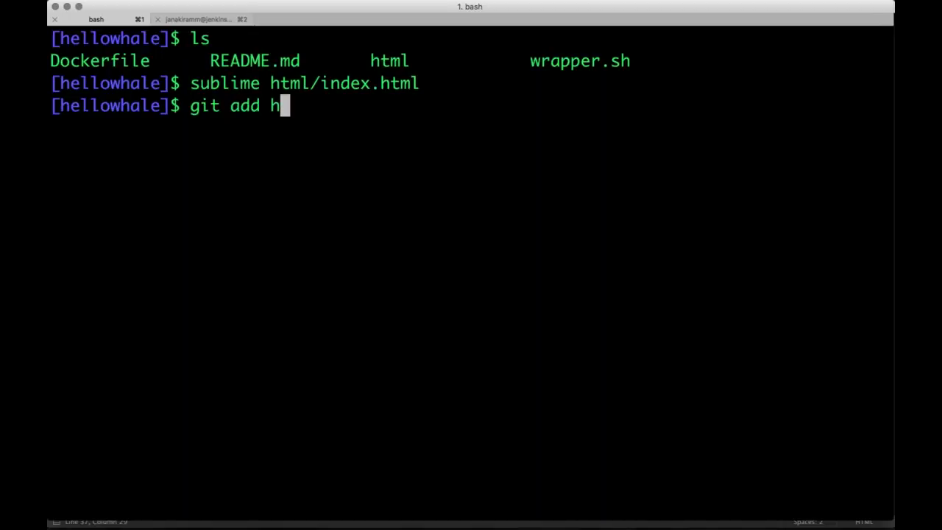
key("Tab")
type("in")
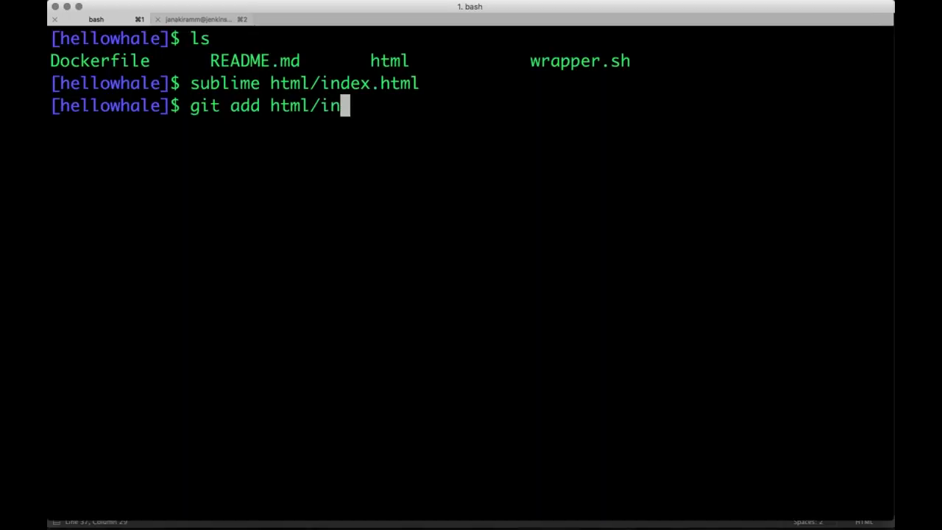
key("Tab")
key("Return")
type("git ")
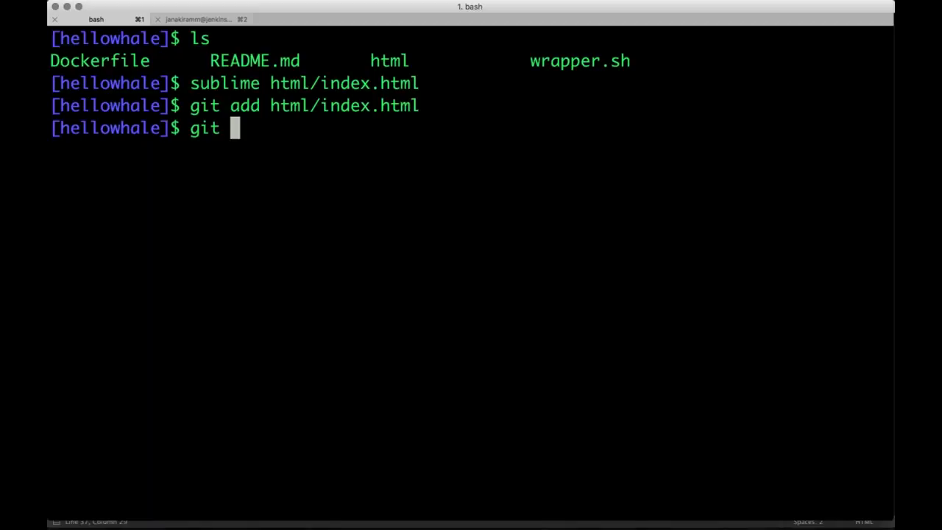
type("commit")
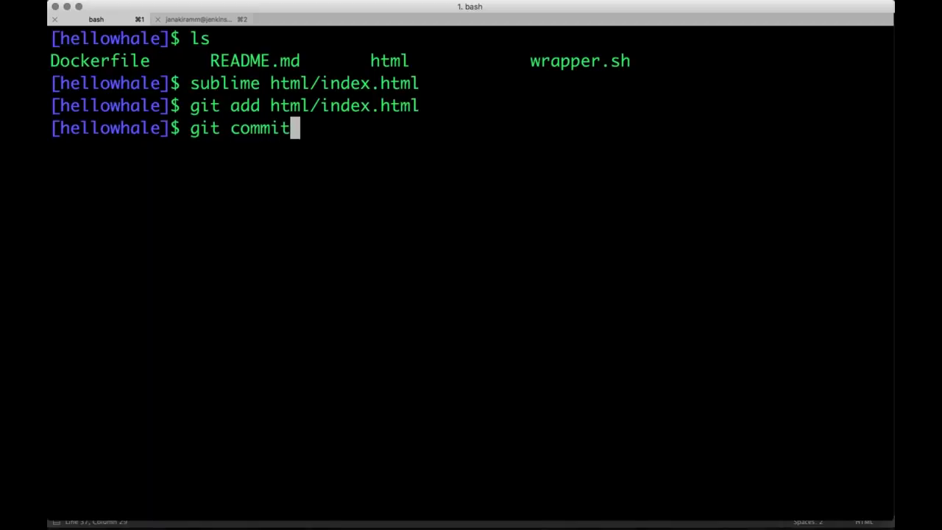
type(" -m \"C")
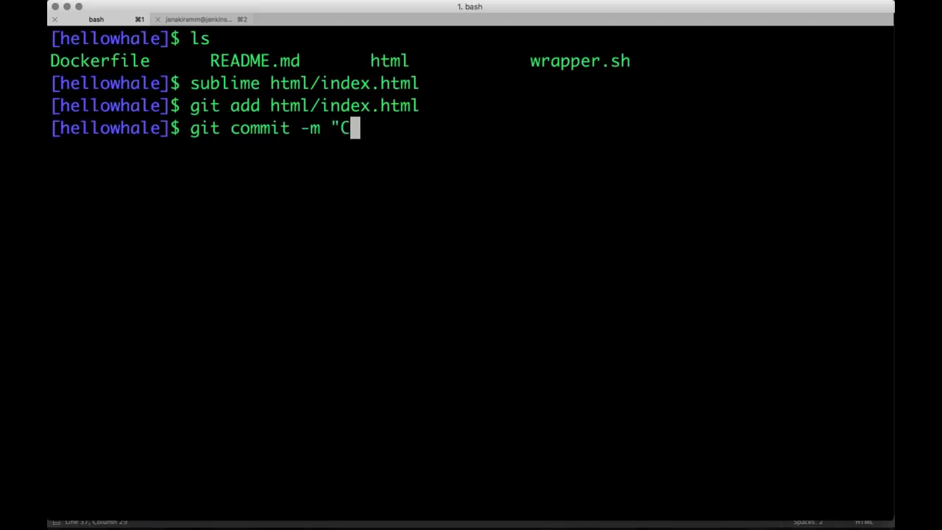
type("hanged color to")
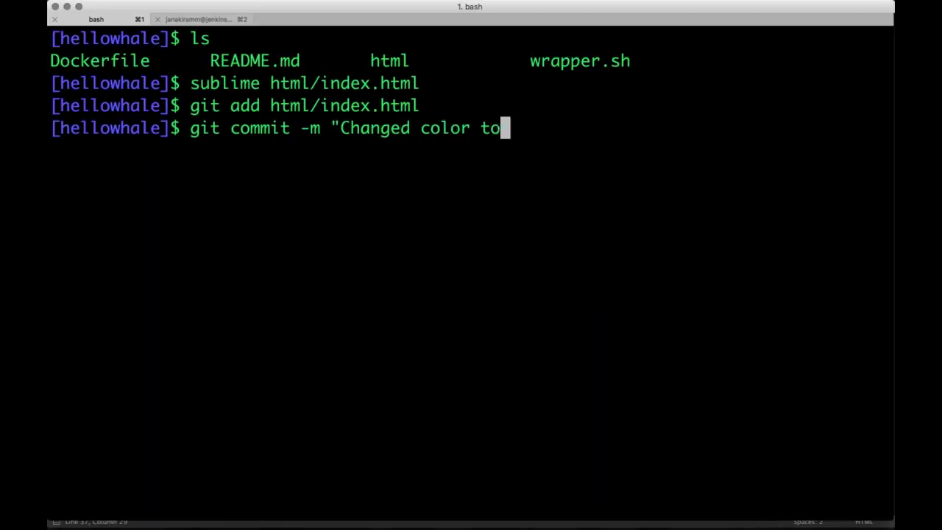
type(" red\"")
key("Return")
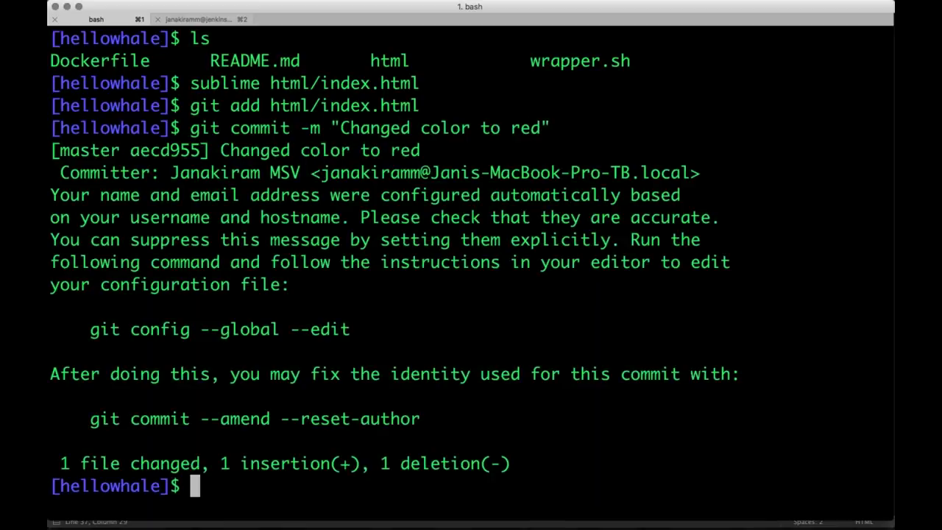
Push the commit with git push and bring up the browser showing the repository
type("git push")
key("Return")
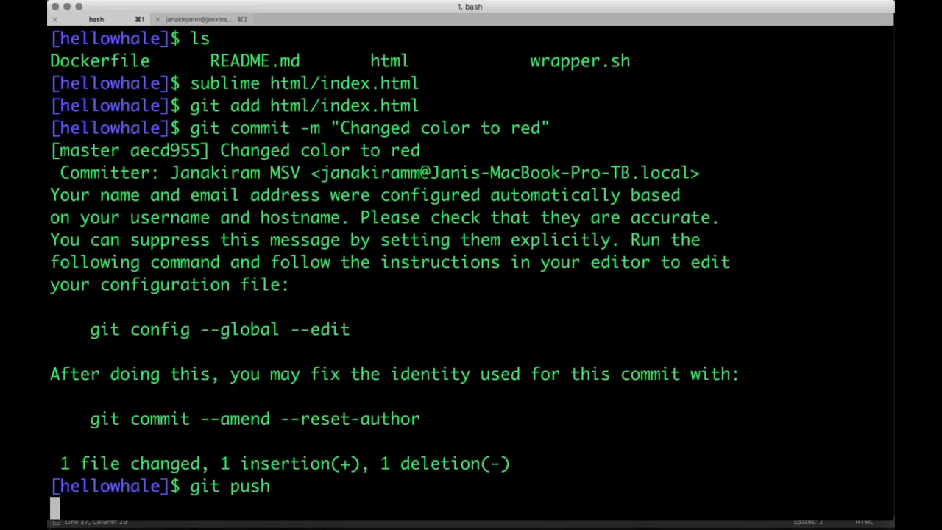
key("super+Tab")
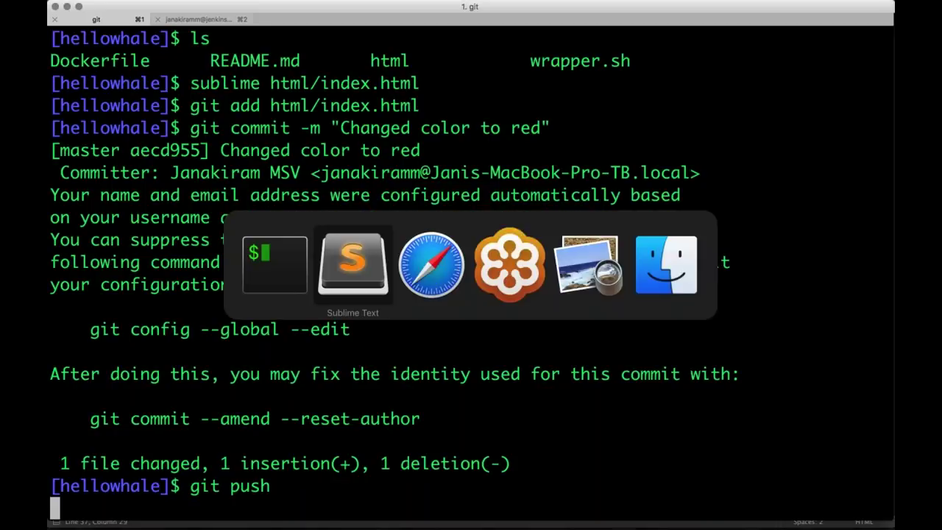
key("super+Tab")
key("super+grave")
Follow the push-triggered hellowhale build #3 from the dashboard into its console output
left_click(335, 31)
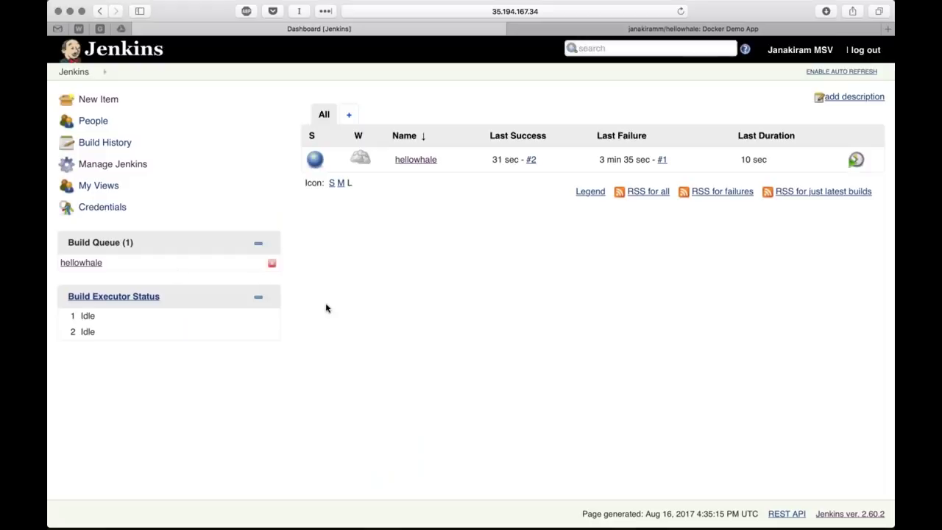
mouse_move(99, 268)
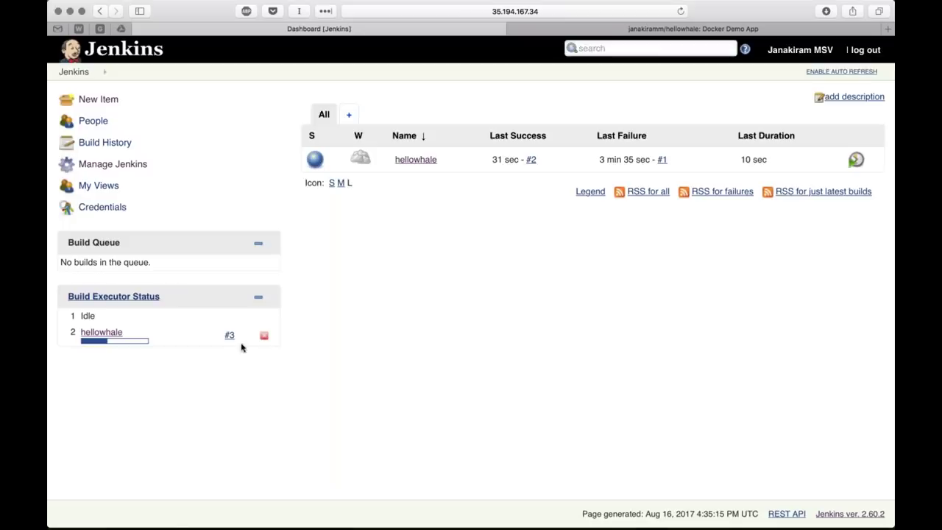
left_click(229, 336)
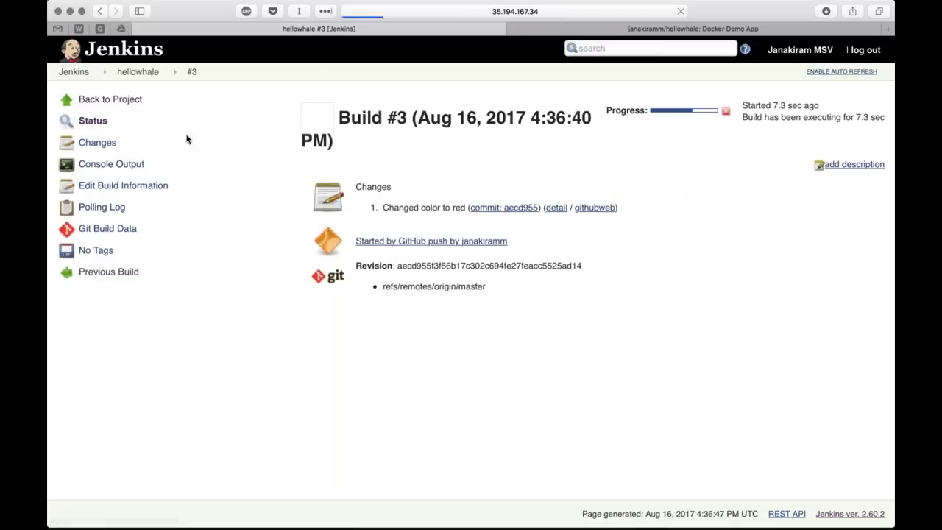
left_click(110, 164)
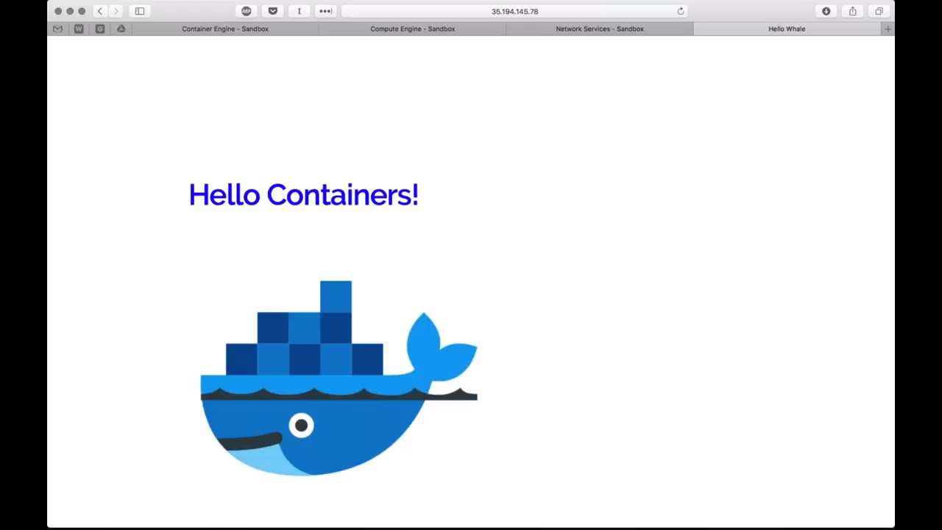
Reload the page at 35.194.145.78 to see the Hello Containers! heading in red
key("super+r")
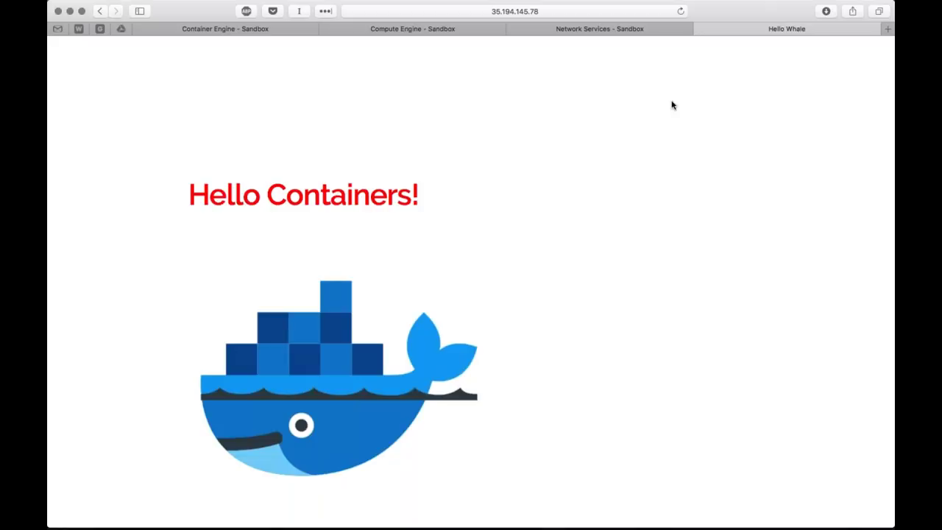
key("super+Tab")
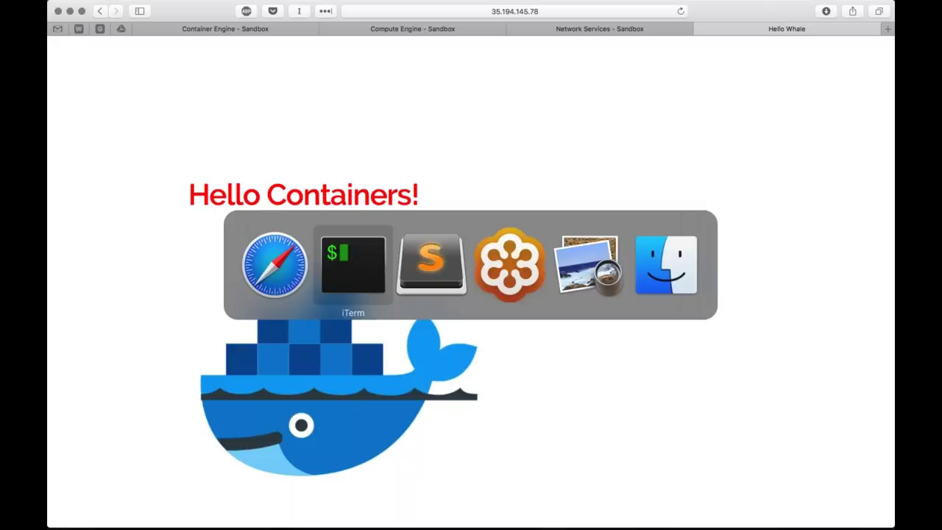
Replace 'Containers' with 'Kubernetes Fans' in the index.html heading and save
key("super+Tab")
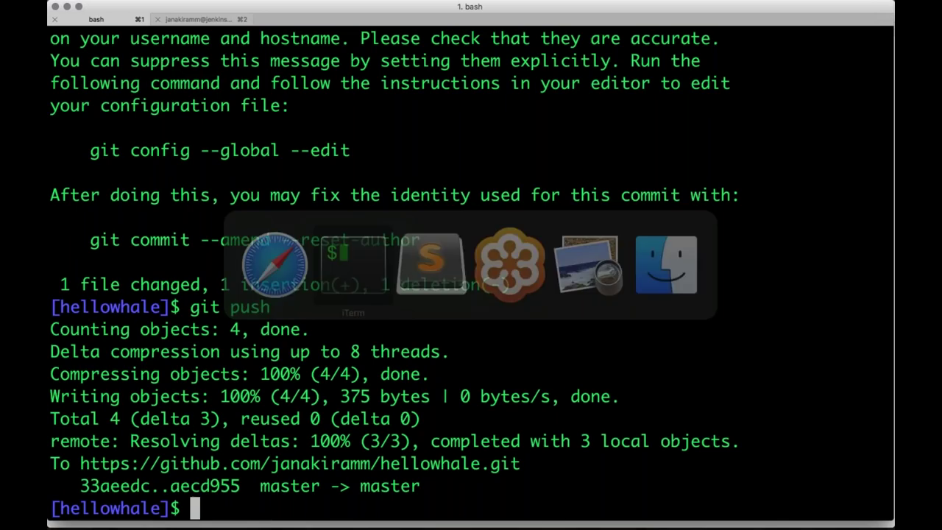
type("git commit -m \"Changed color to red\"")
key("Up")
key("Up")
key("Up")
key("super+Tab")
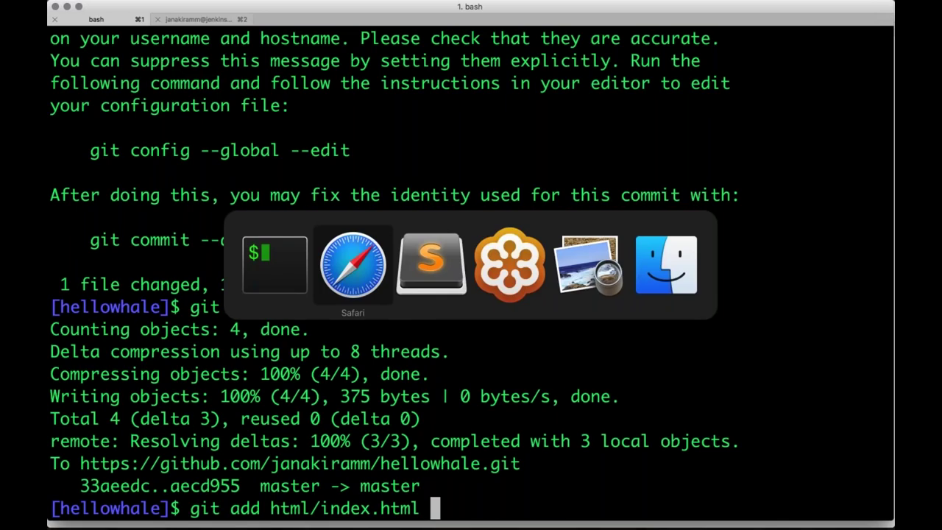
key("super+Tab")
scroll(305, 261, "up", 1)
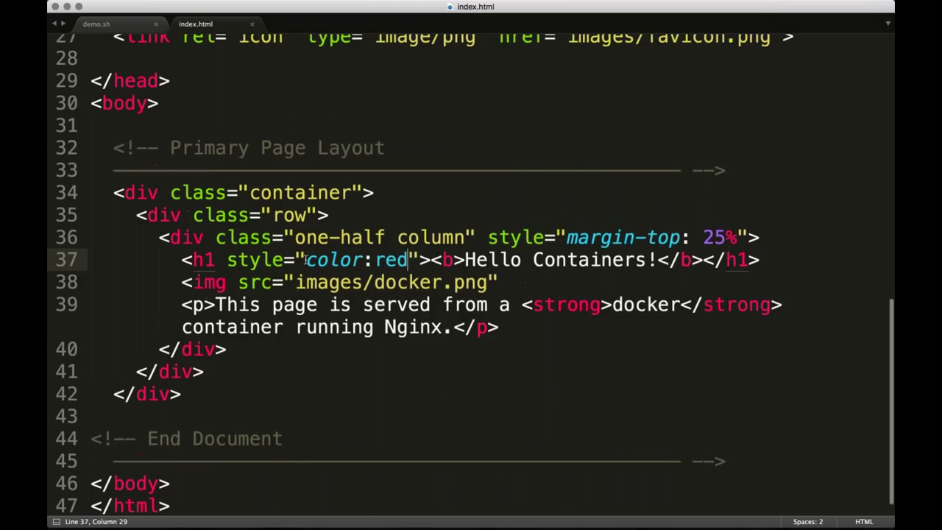
scroll(306, 261, "up", 1)
double_click(589, 275)
type("Kubernetes Fans")
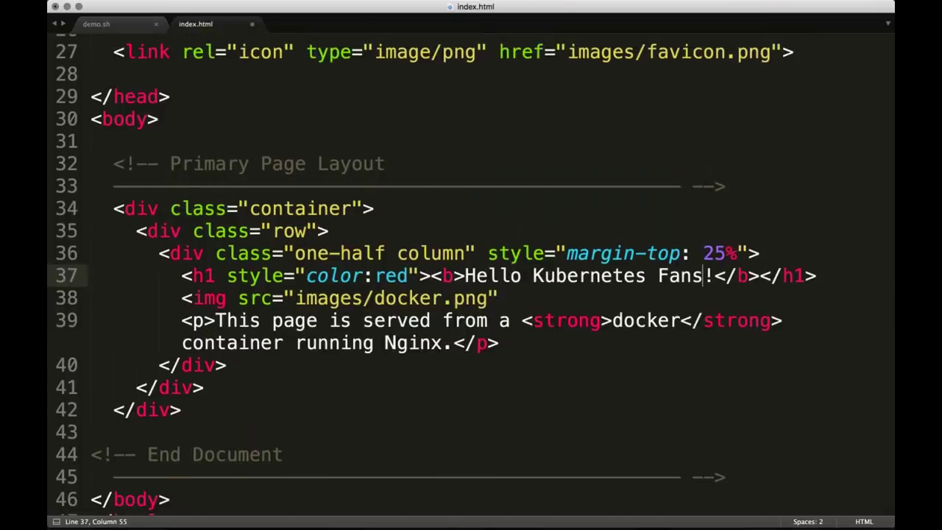
key("super+s")
Stage the edited index.html and start a new commit with a reworded message
key("super+Tab")
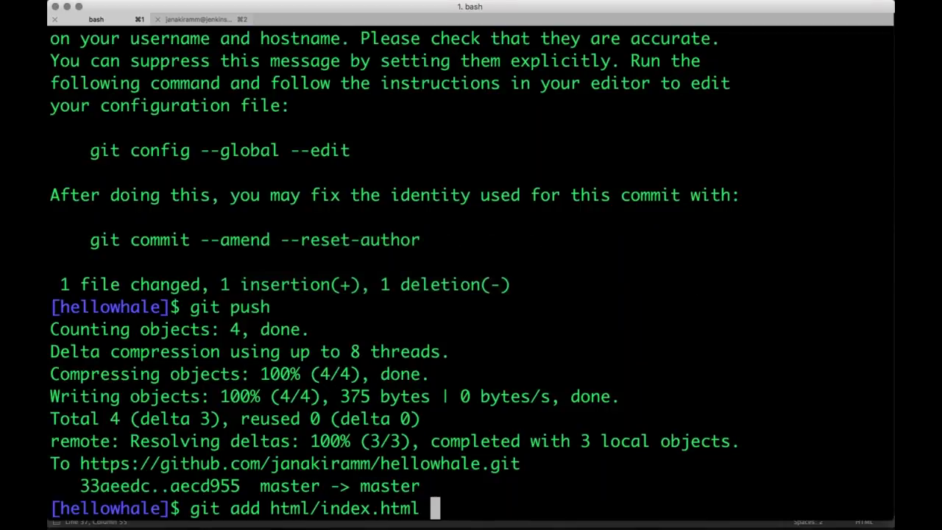
key("Return")
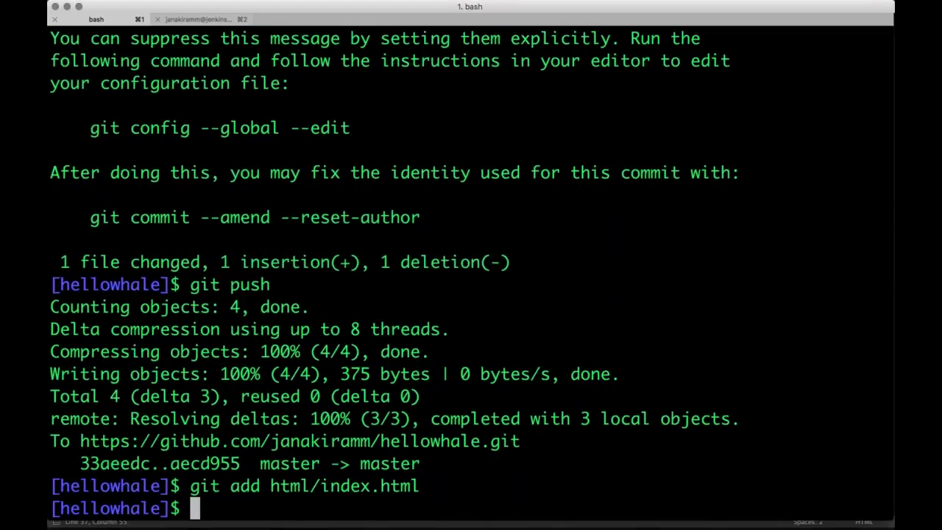
type("git commit -m \"Changed color to red\"")
key("BackSpace")
key("BackSpace")
key("BackSpace")
key("BackSpace")
key("BackSpace")
key("BackSpace")
key("BackSpace")
key("BackSpace")
key("BackSpace")
key("BackSpace")
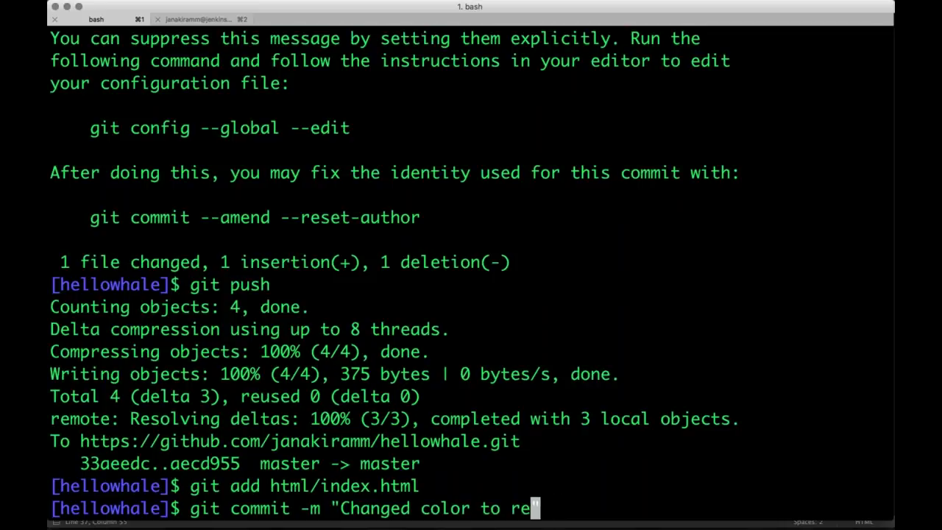
key("BackSpace")
key("BackSpace")
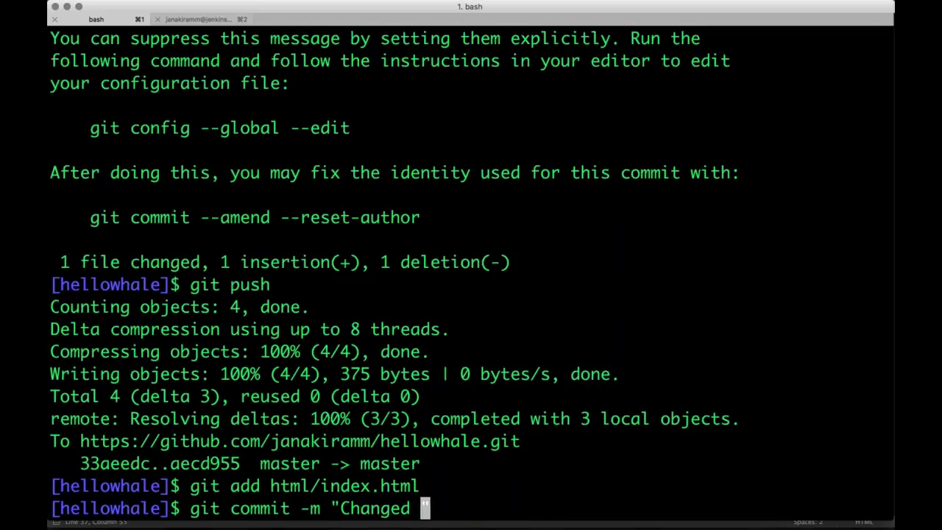